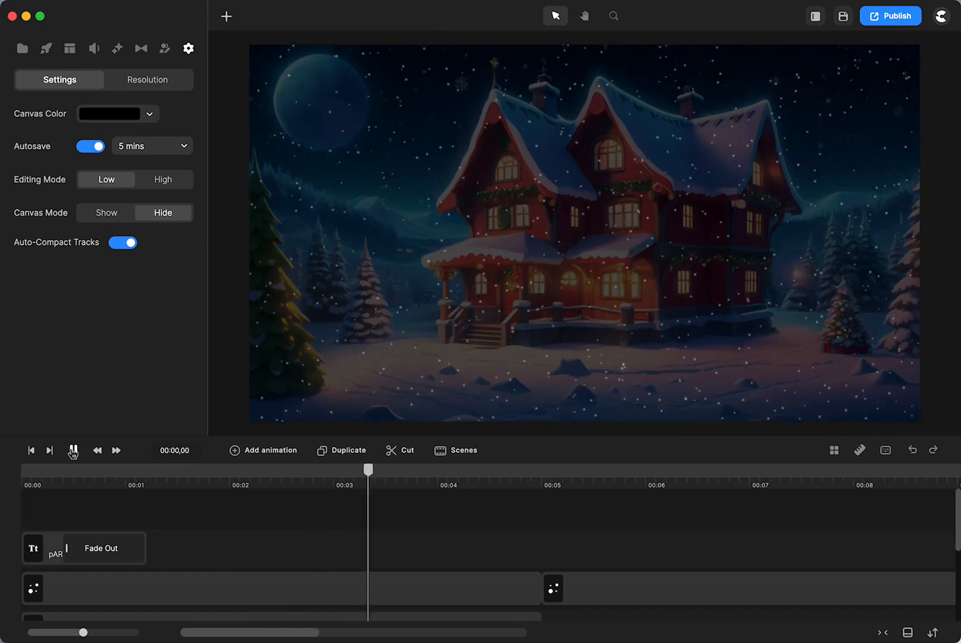
Preview the snowy house and aquarium particle scenes, and look over the element and imported media libraries.
click(73, 451)
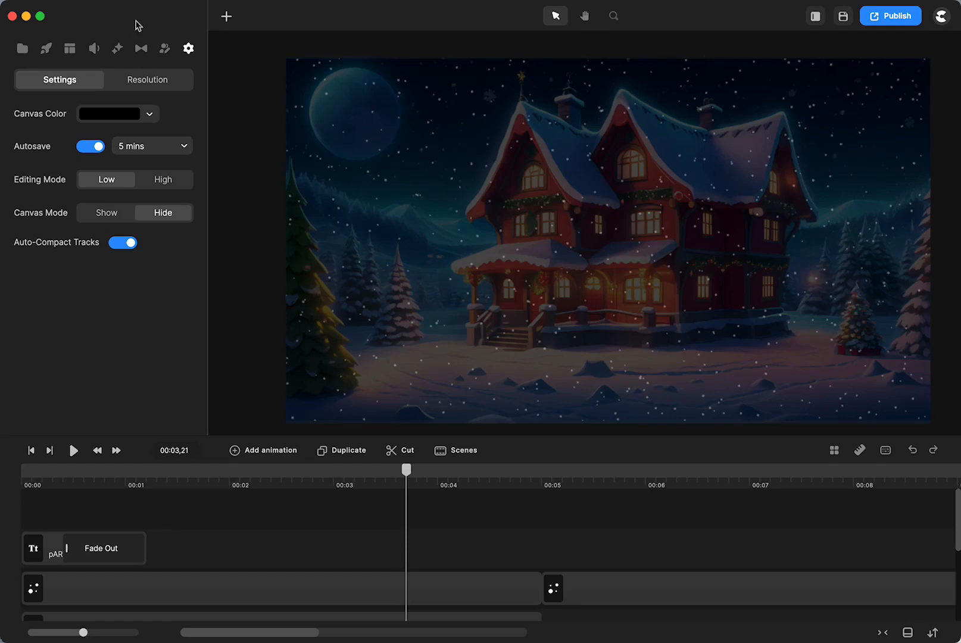
click(46, 48)
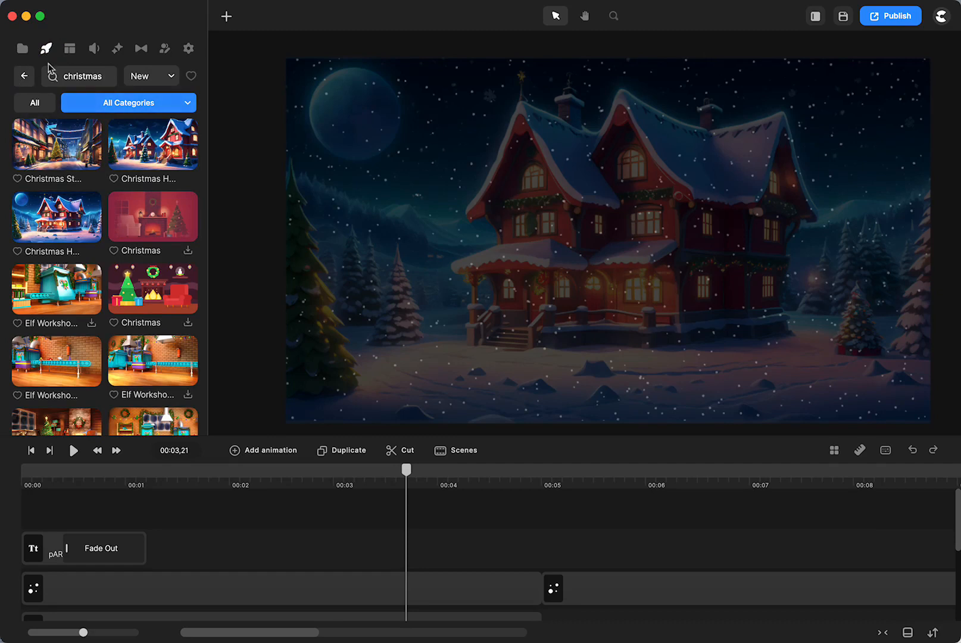
click(25, 75)
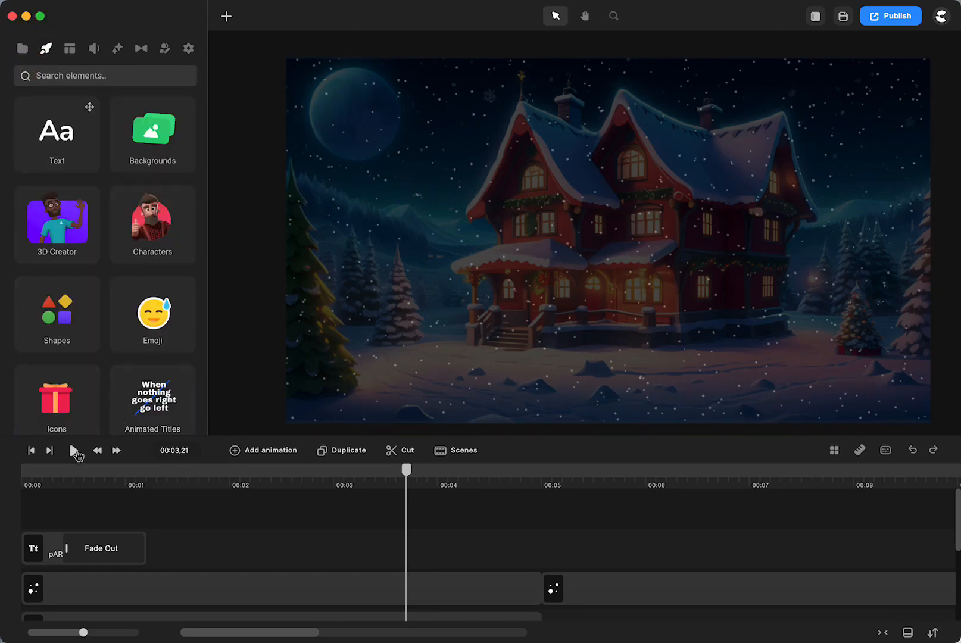
click(73, 451)
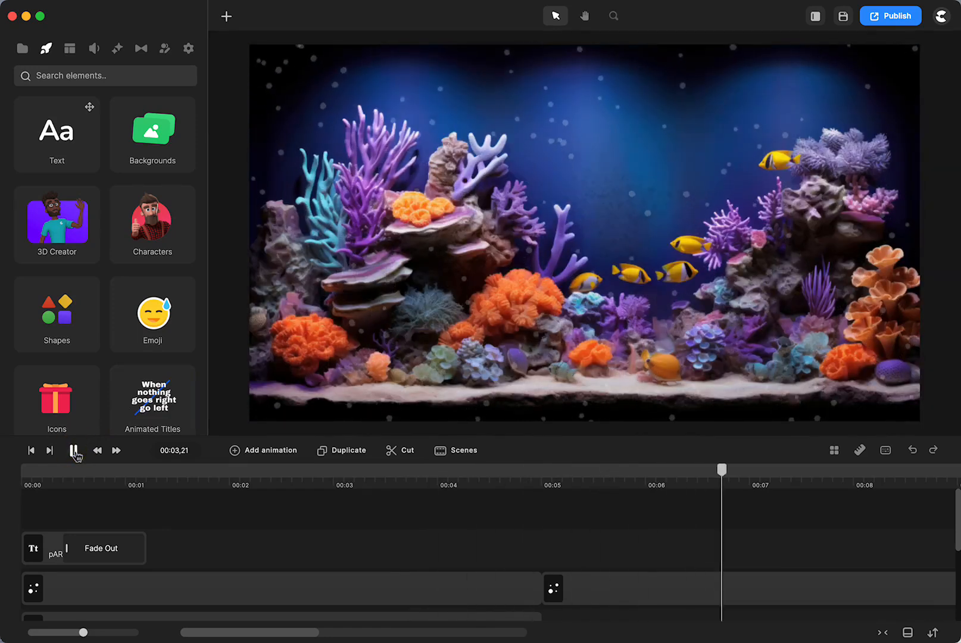
click(74, 451)
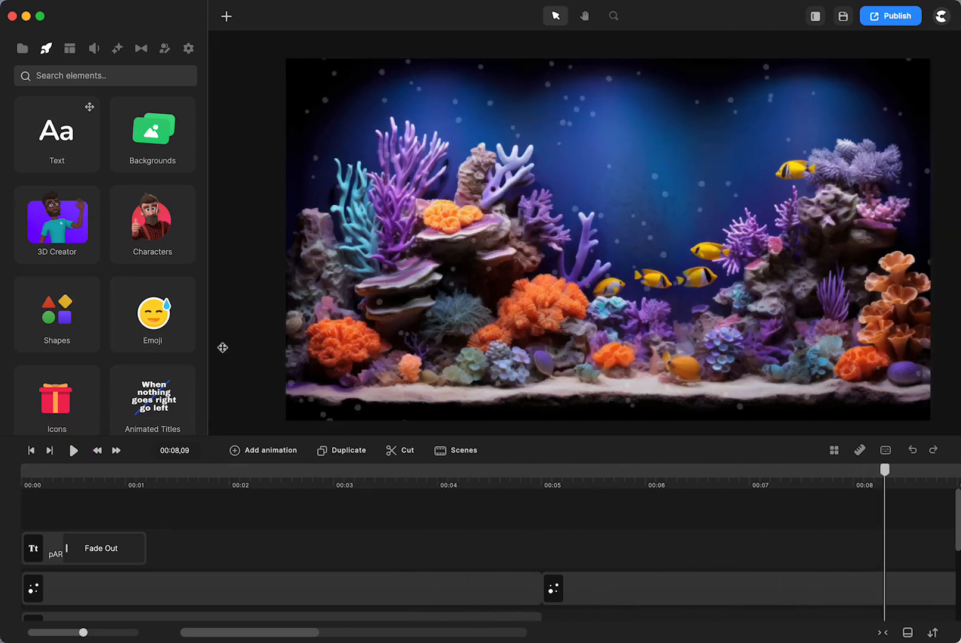
click(24, 51)
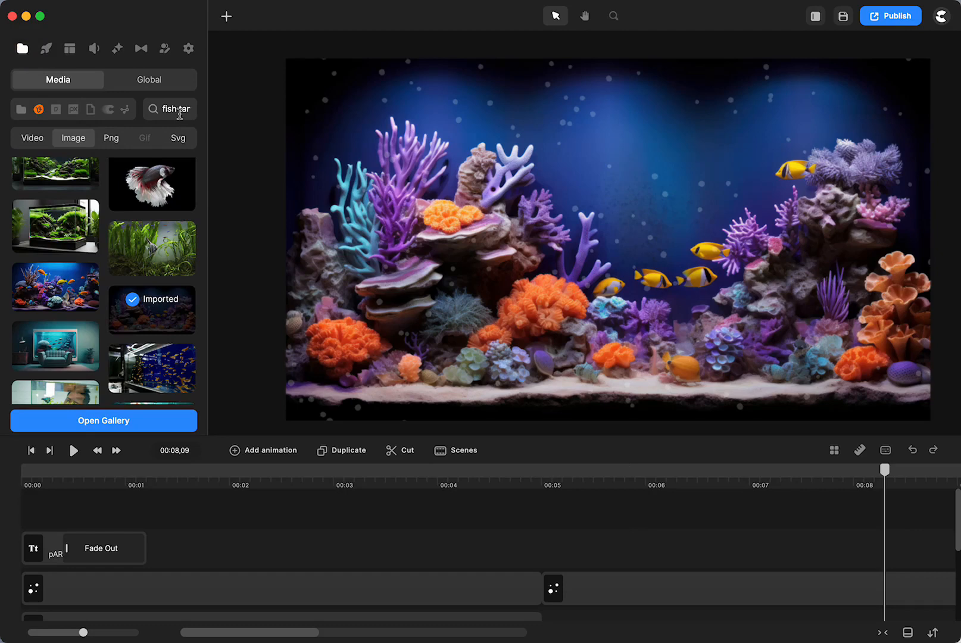
click(46, 49)
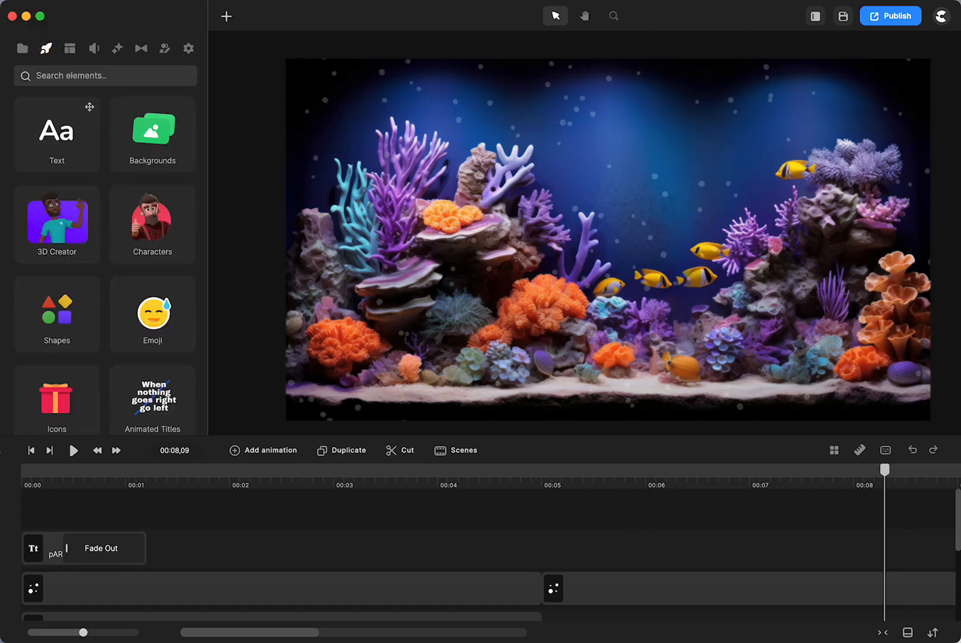
Delete the PARTICLES title clip at the start of the timeline and preview the snowy house scene.
click(29, 451)
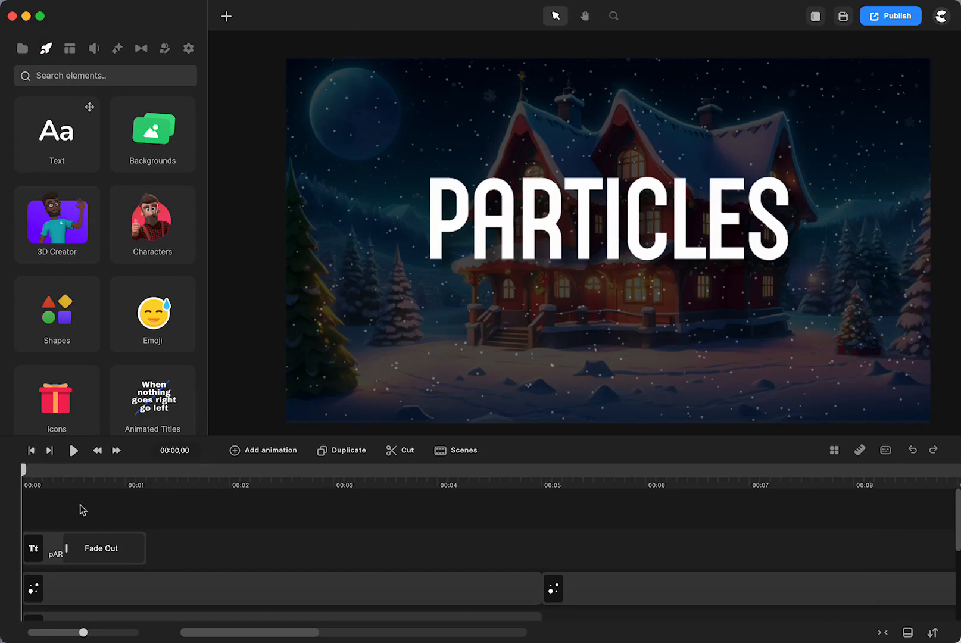
click(48, 555)
key(Delete)
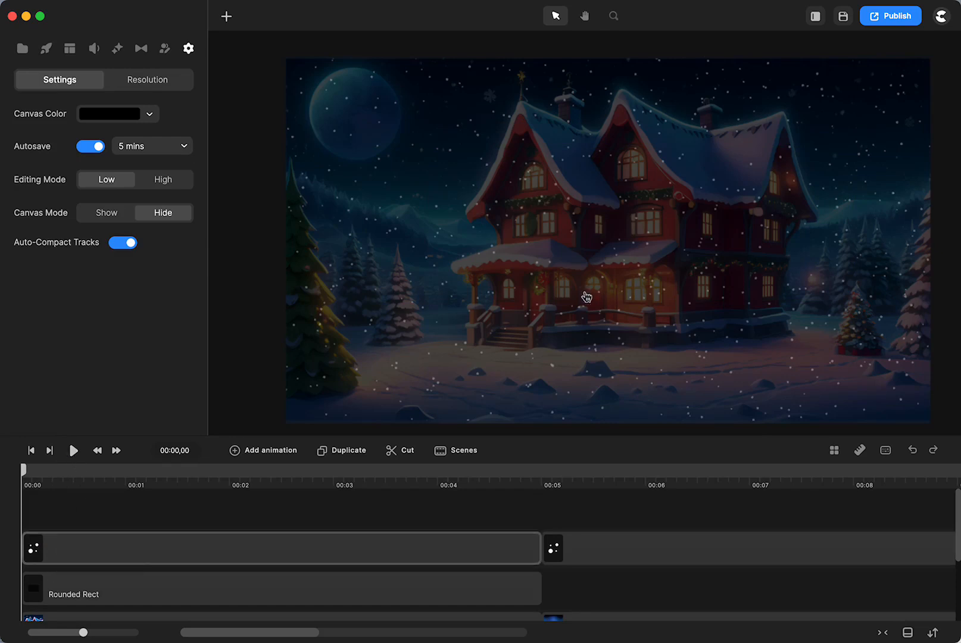
click(74, 451)
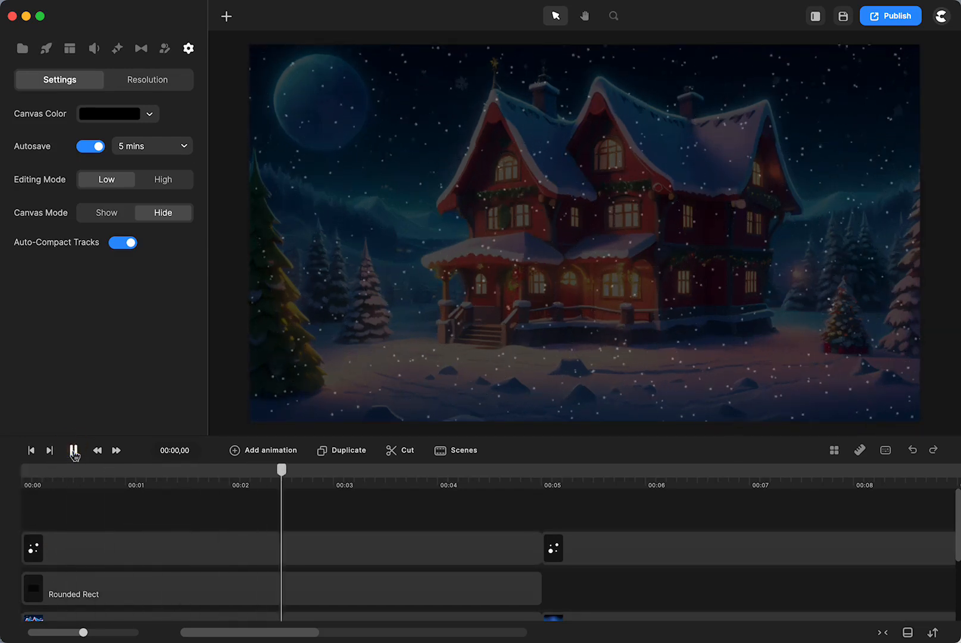
click(73, 451)
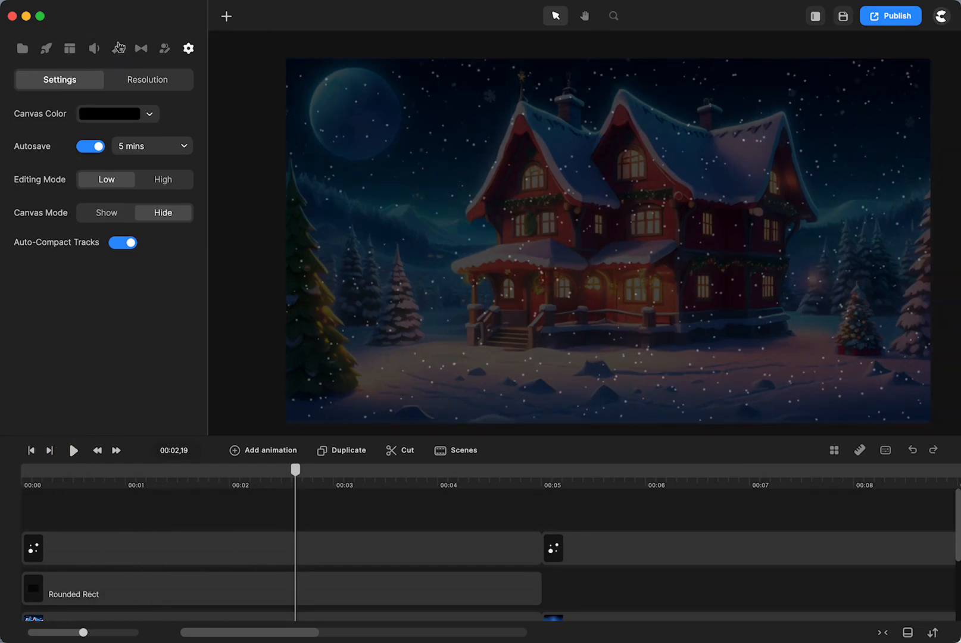
Add a Particles component on a new track above the existing snow, starting at the beginning of the timeline.
click(119, 51)
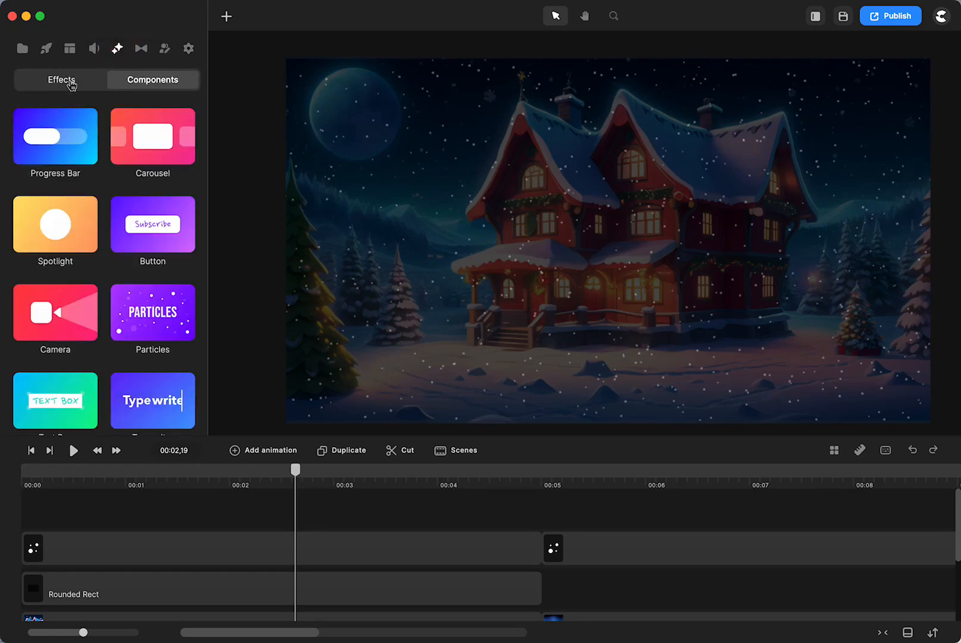
click(63, 80)
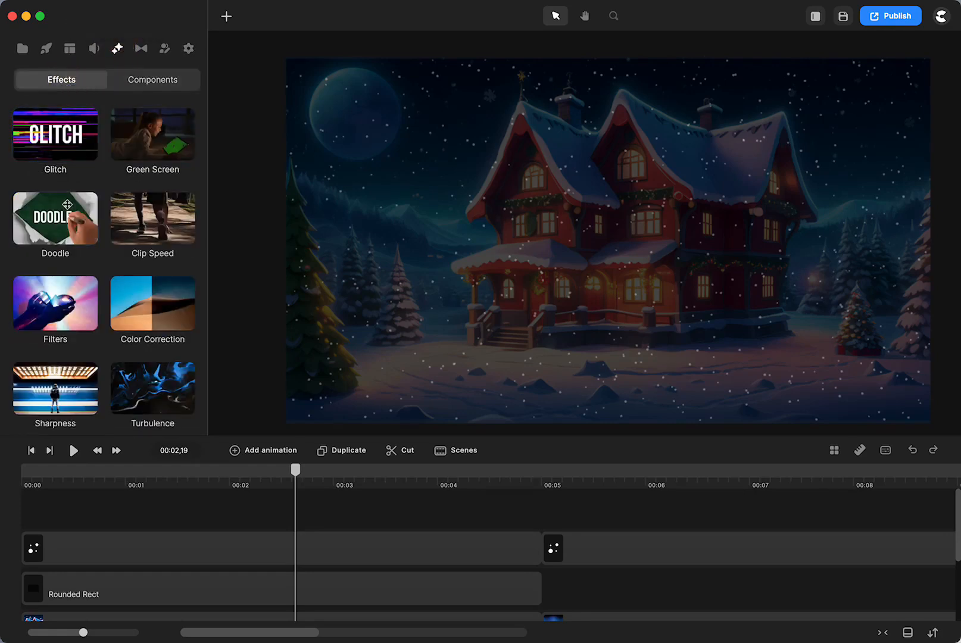
click(153, 82)
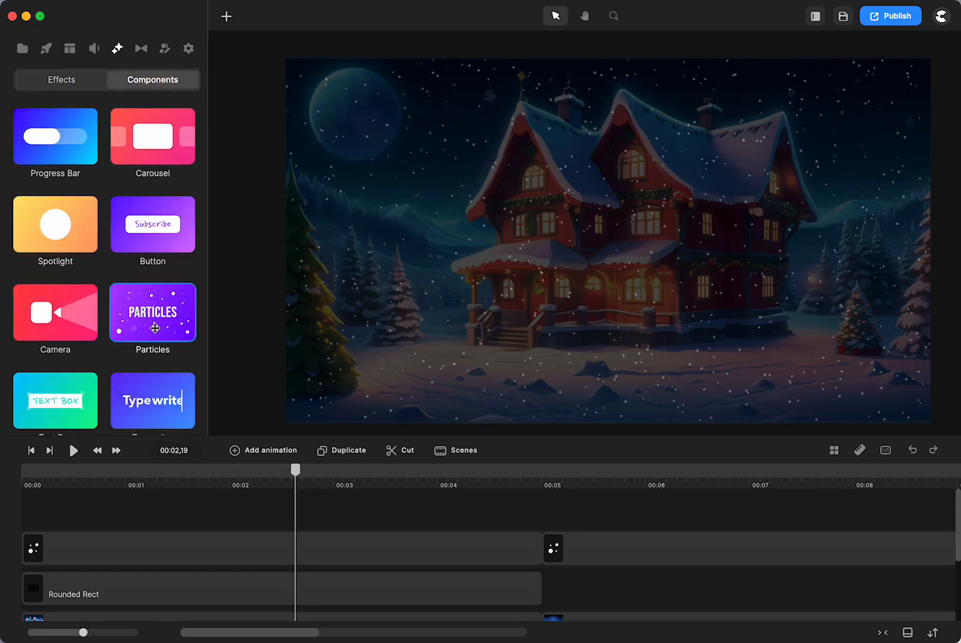
drag(154, 312, 56, 513)
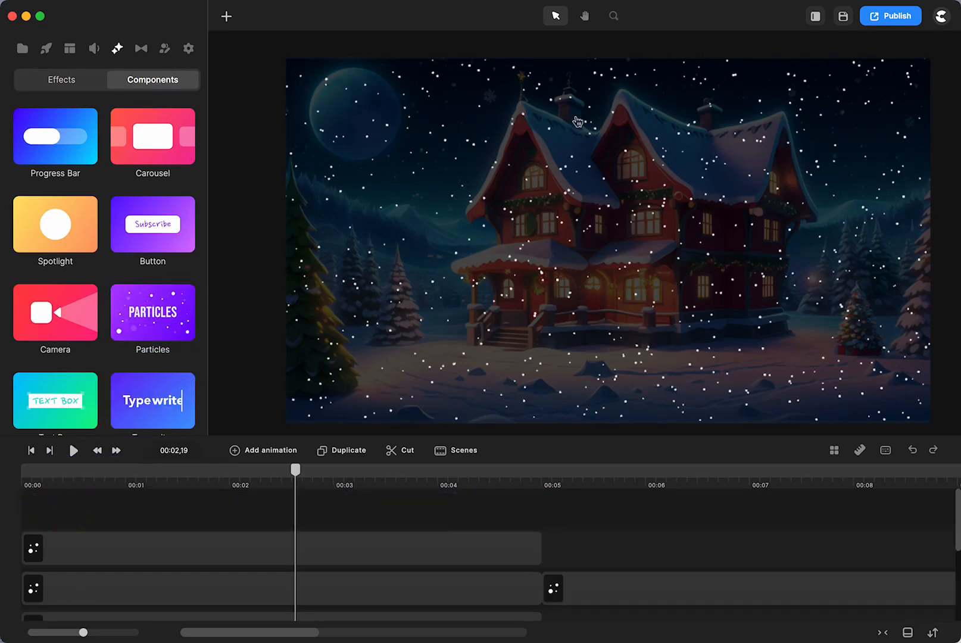
Offset the new particles clip to compare the snow with and without it, return it to the timeline start and preview it.
drag(289, 473, 53, 512)
drag(82, 549, 124, 549)
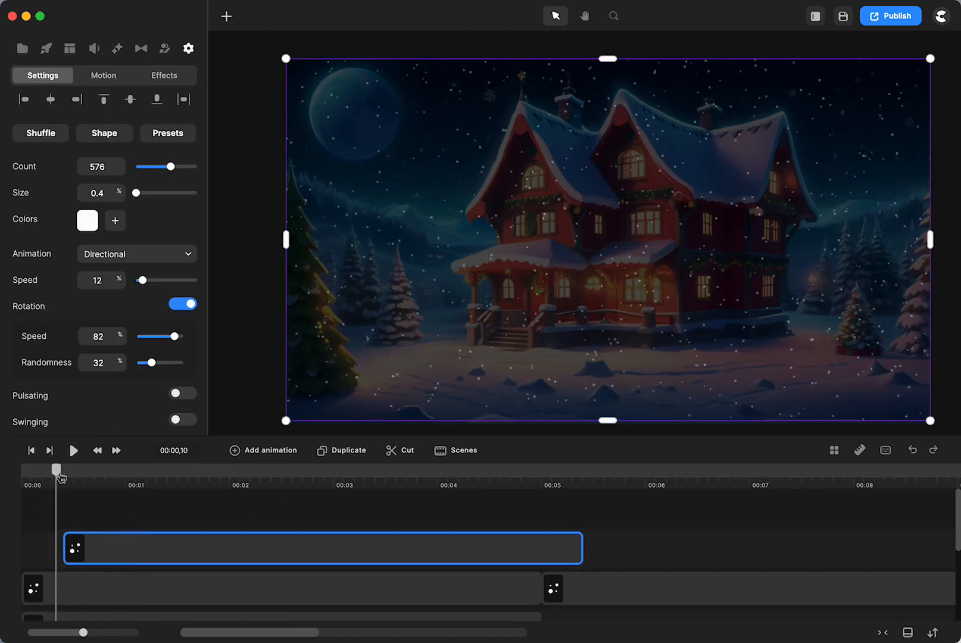
mouse_move(60, 473)
mouse_down()
mouse_move(30, 467)
mouse_move(50, 470)
mouse_up()
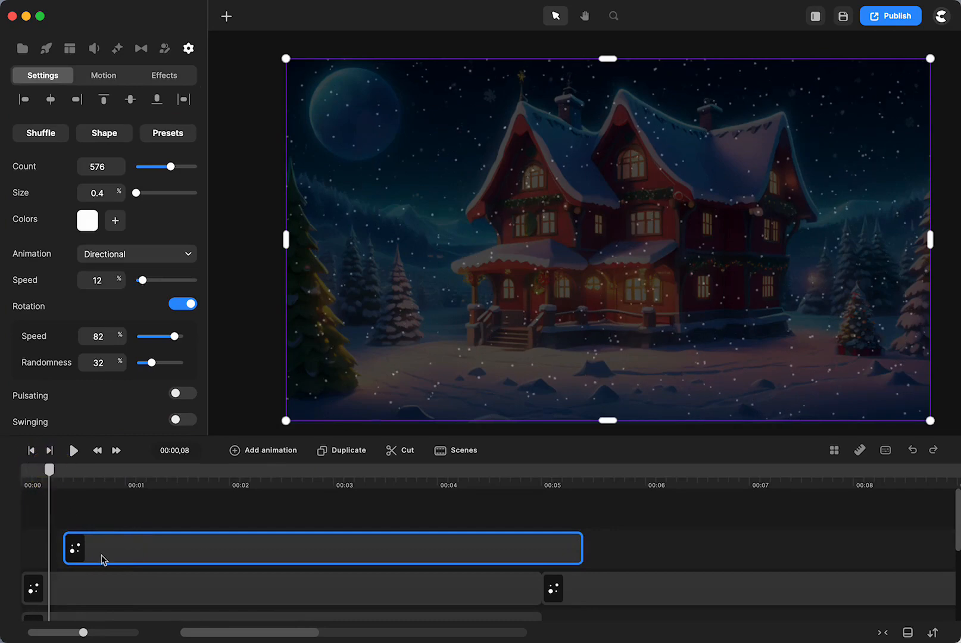
drag(103, 558, 40, 548)
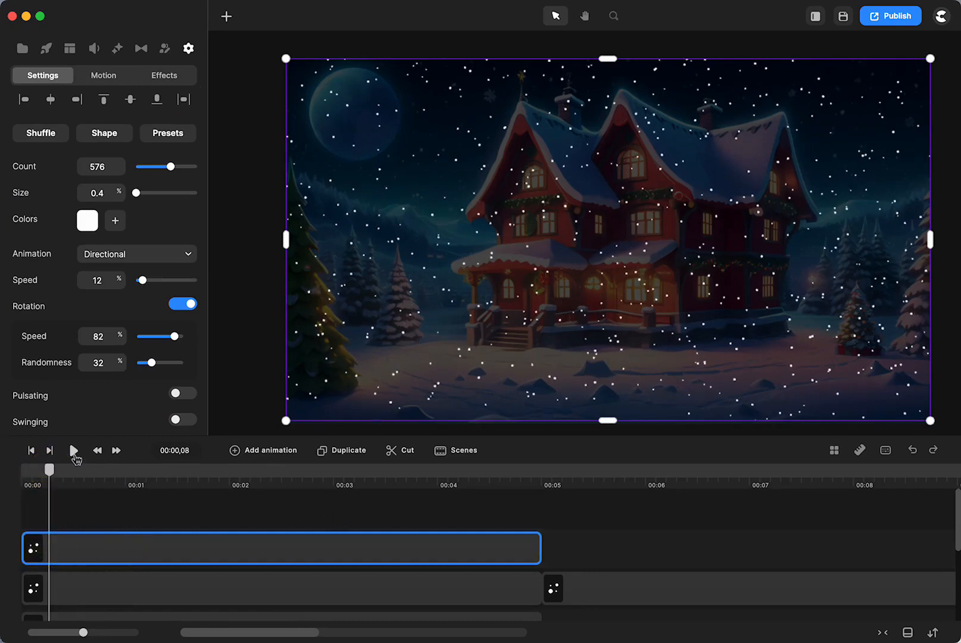
click(74, 451)
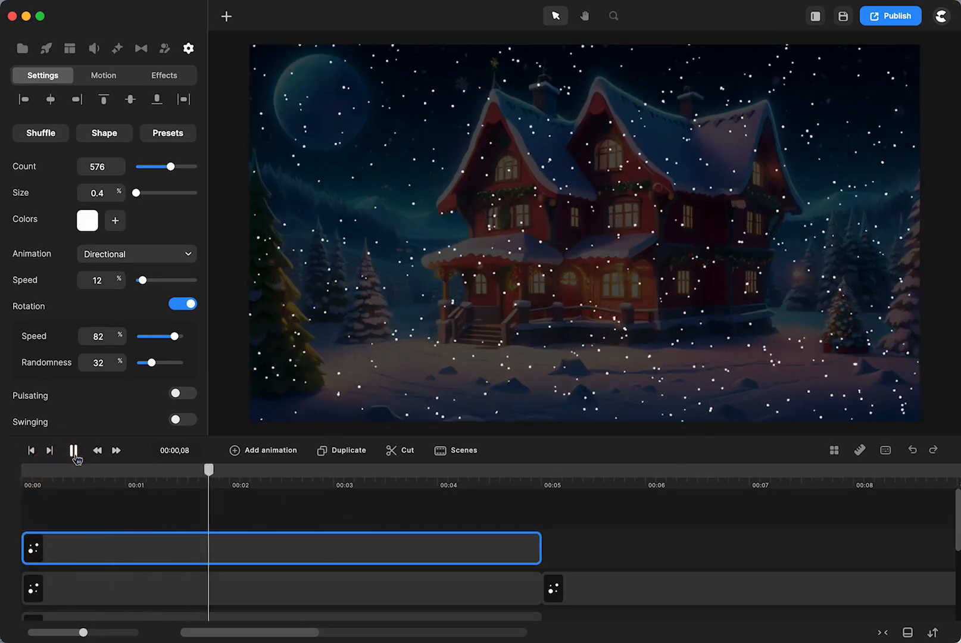
click(73, 451)
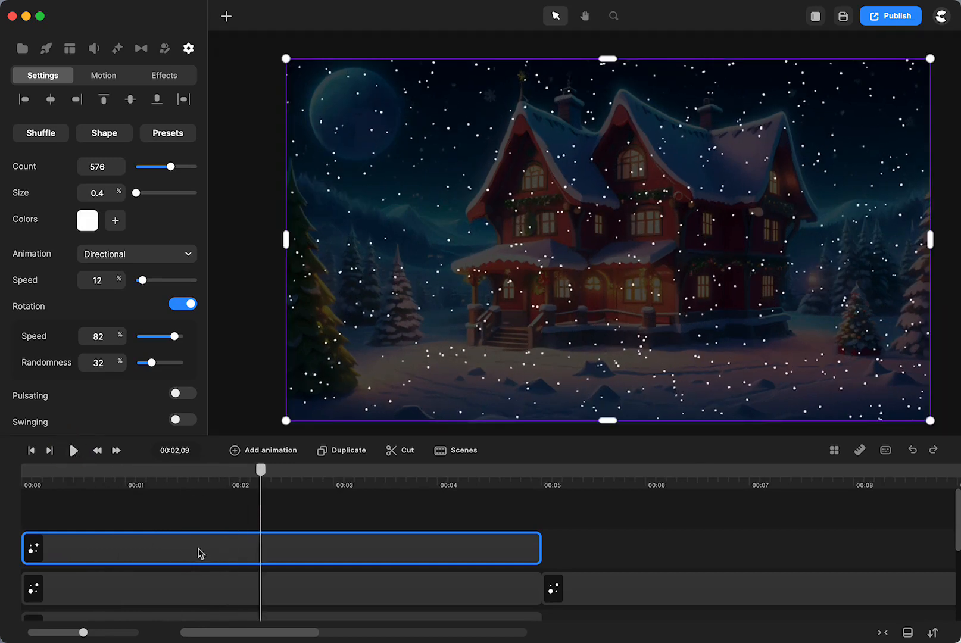
Try lowering the new particles clip's opacity to 6%, restore it to 100% and deselect the clip.
scroll(164, 326, down, 10)
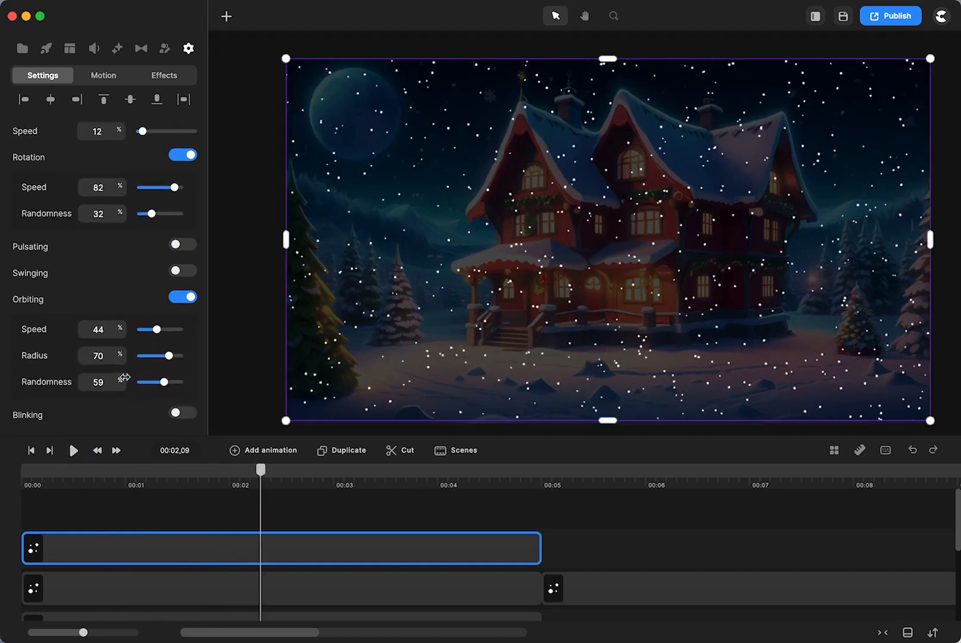
click(107, 278)
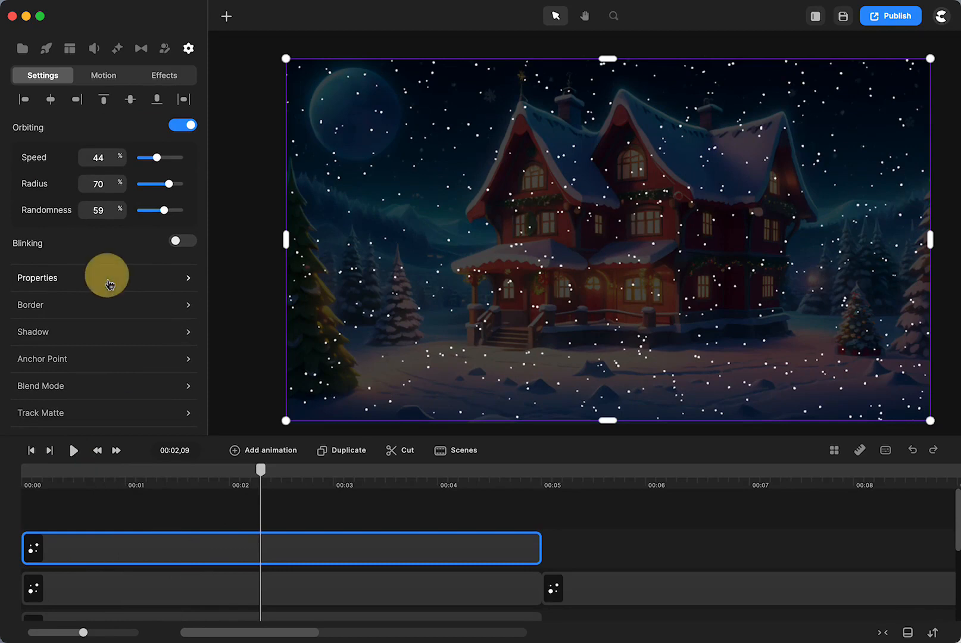
drag(343, 315, 267, 316)
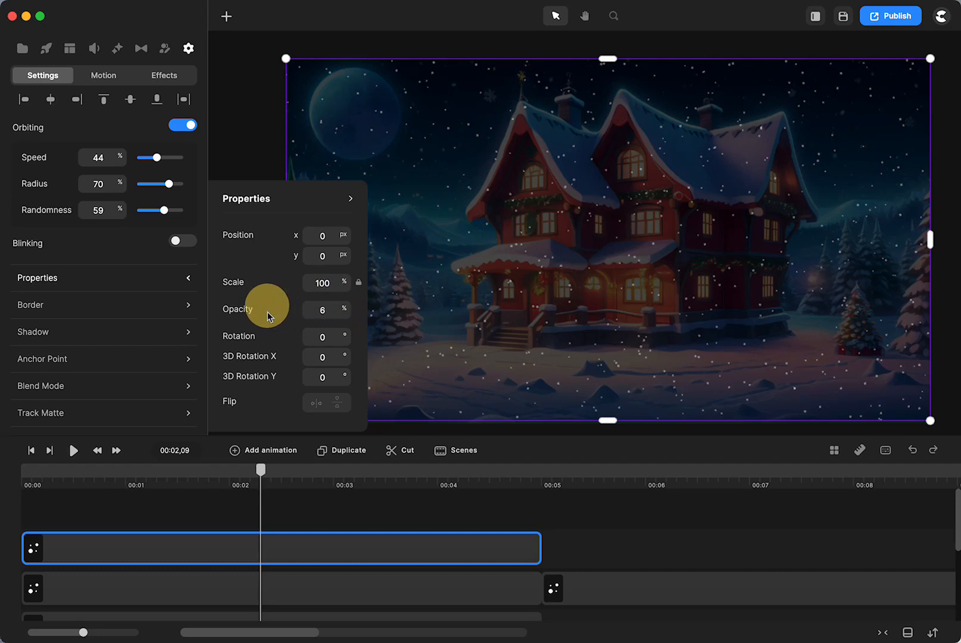
drag(267, 316, 377, 308)
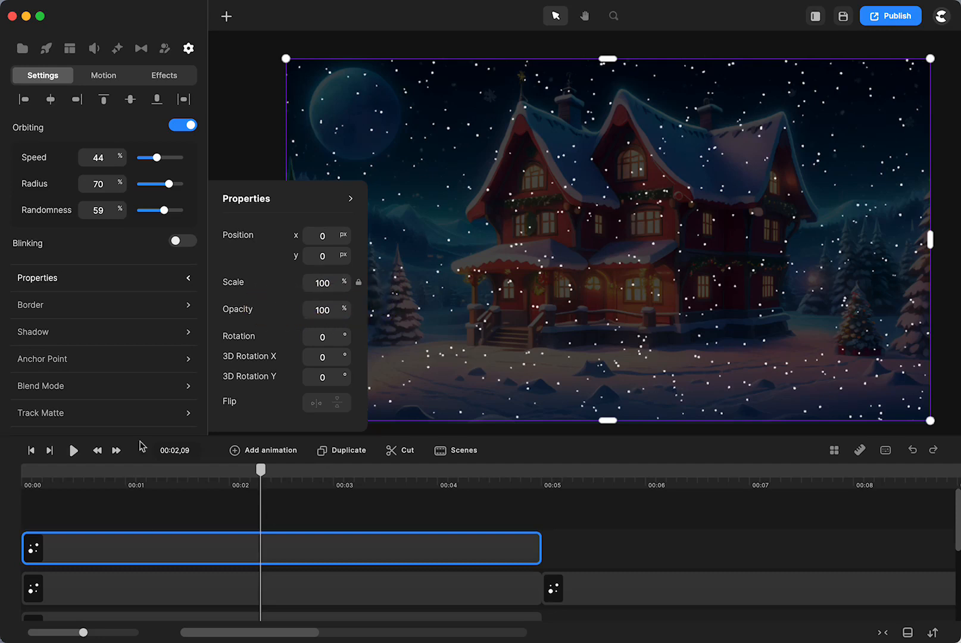
click(222, 520)
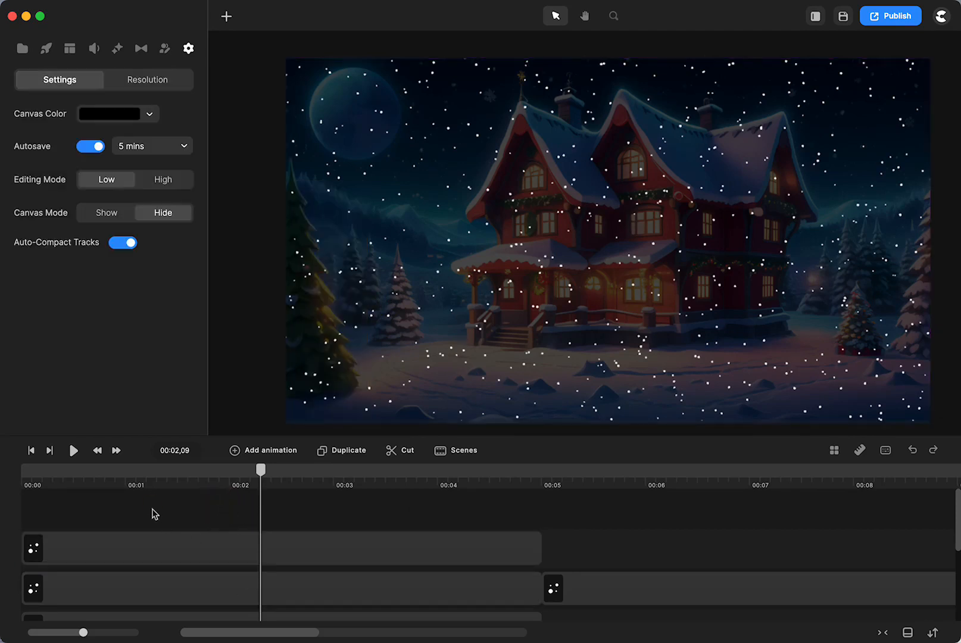
Hide the original snow particles clip beneath the new one in the house scene.
click(137, 590)
right_click(137, 591)
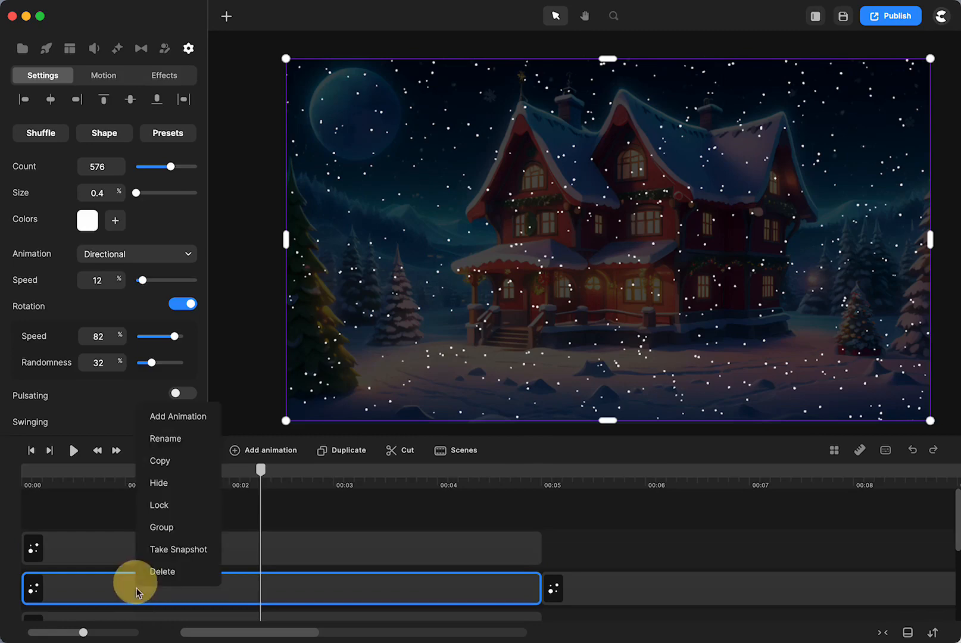
click(162, 484)
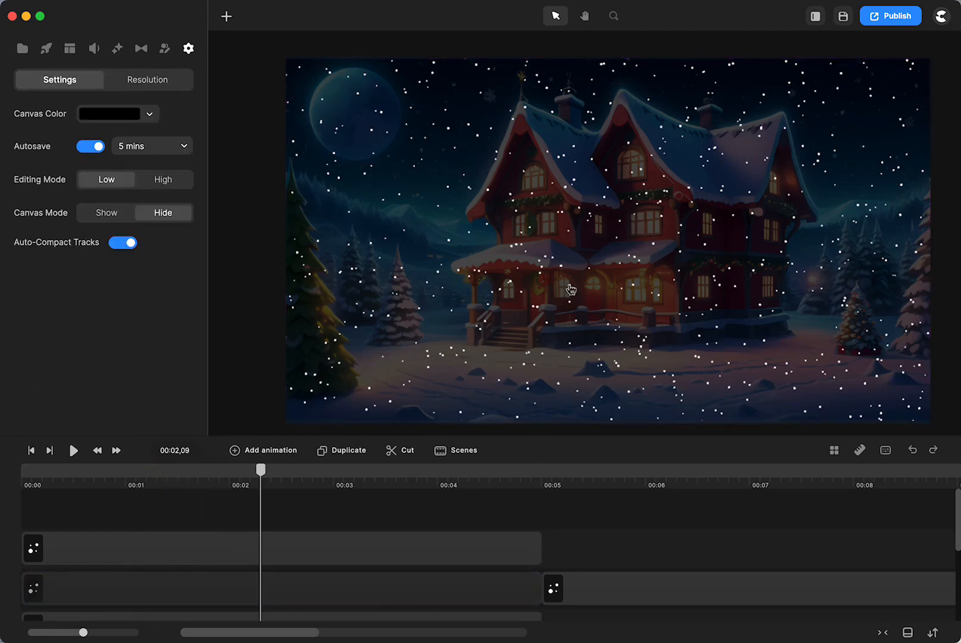
Set the top particles clip's count to 297 and its size to 0.7%.
drag(262, 470, 118, 470)
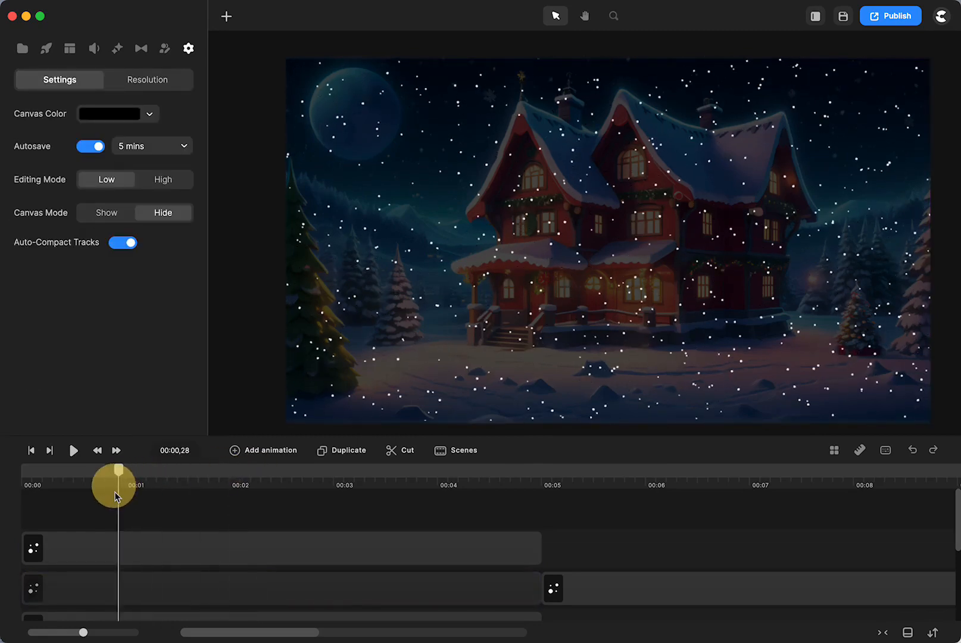
click(170, 550)
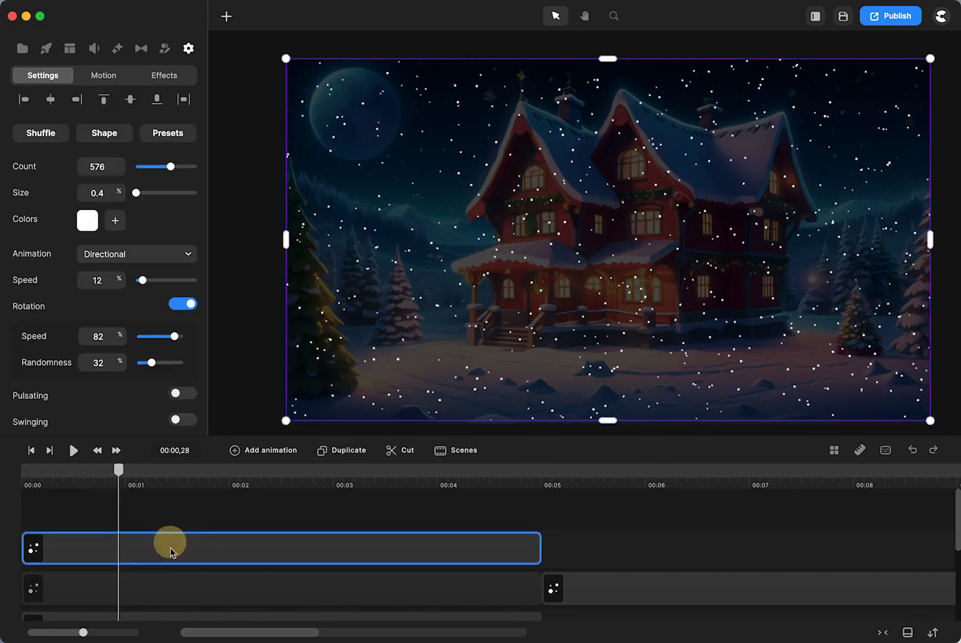
click(172, 167)
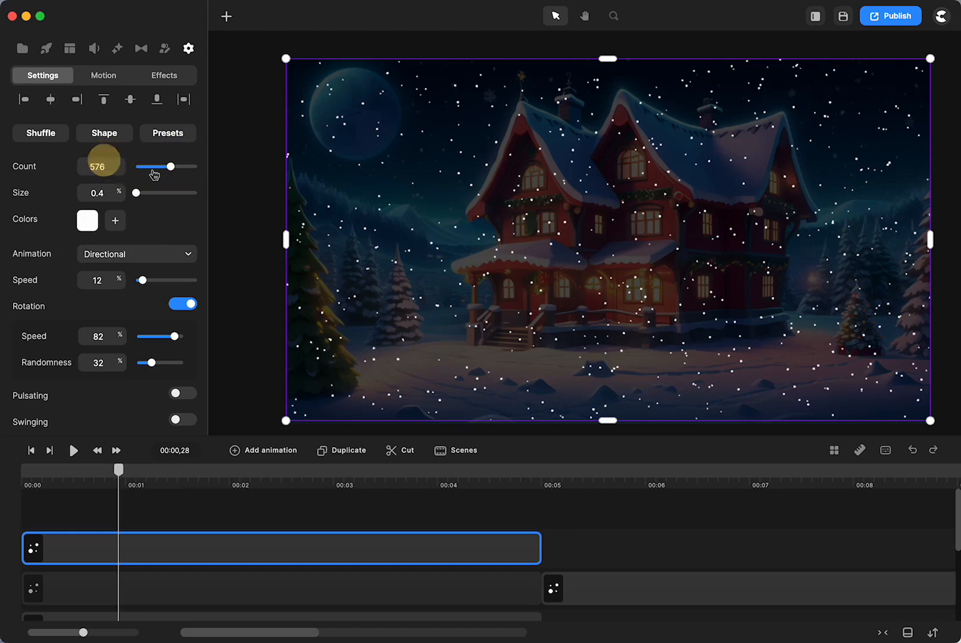
drag(171, 166, 136, 194)
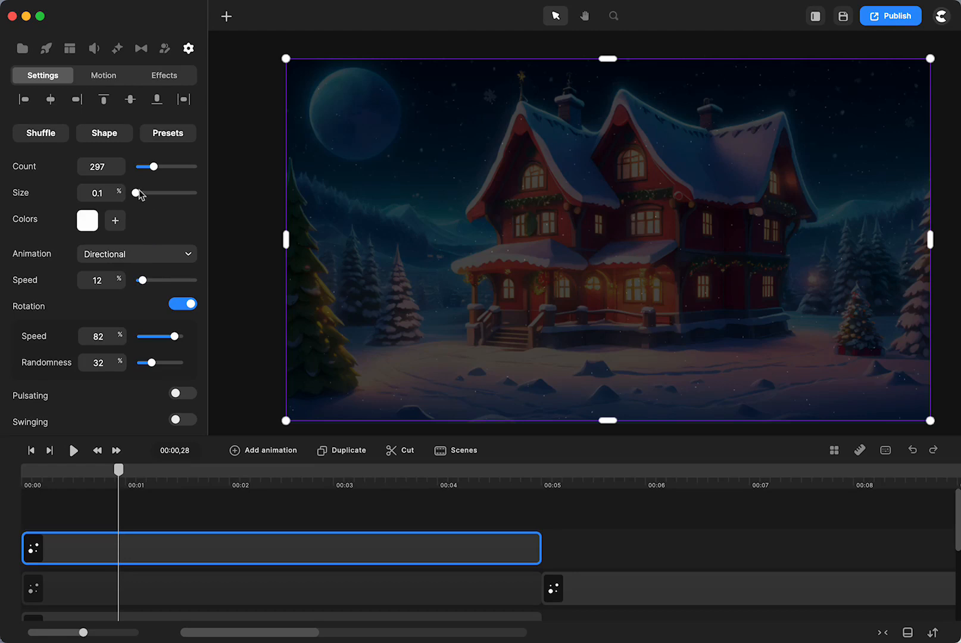
drag(137, 191, 136, 191)
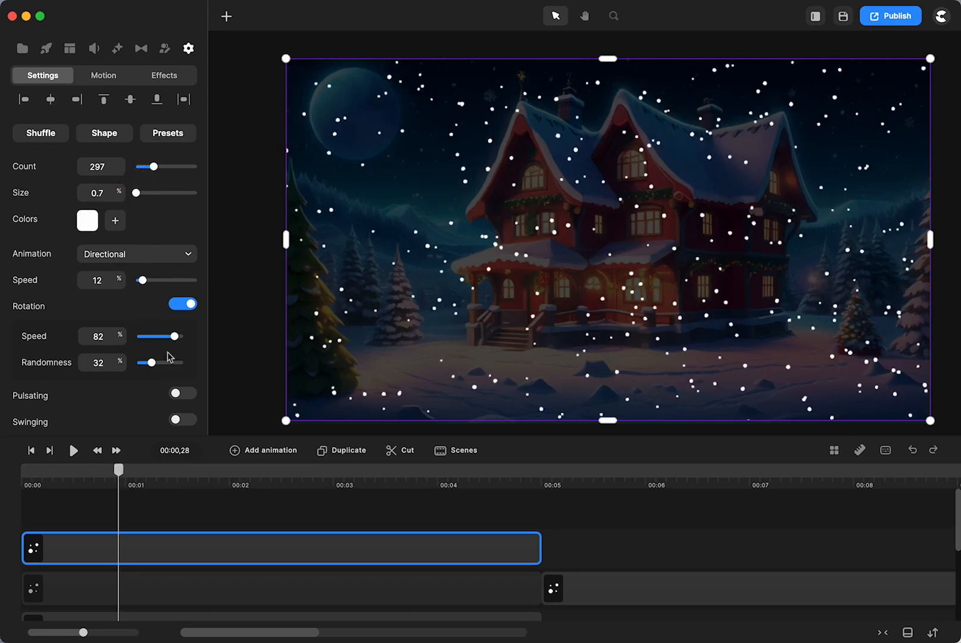
Try a rotation speed of 100% on the top particles clip and preview the motion.
drag(174, 336, 183, 336)
click(73, 452)
click(73, 450)
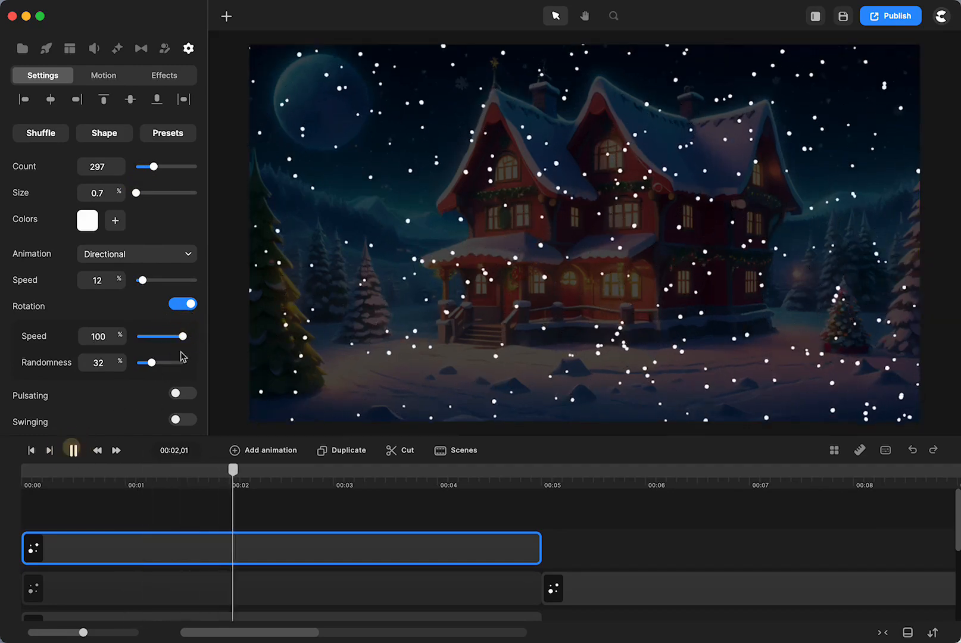
Set the top particles clip's rotation speed to 35% and play the scene to check it.
drag(183, 335, 153, 337)
click(74, 451)
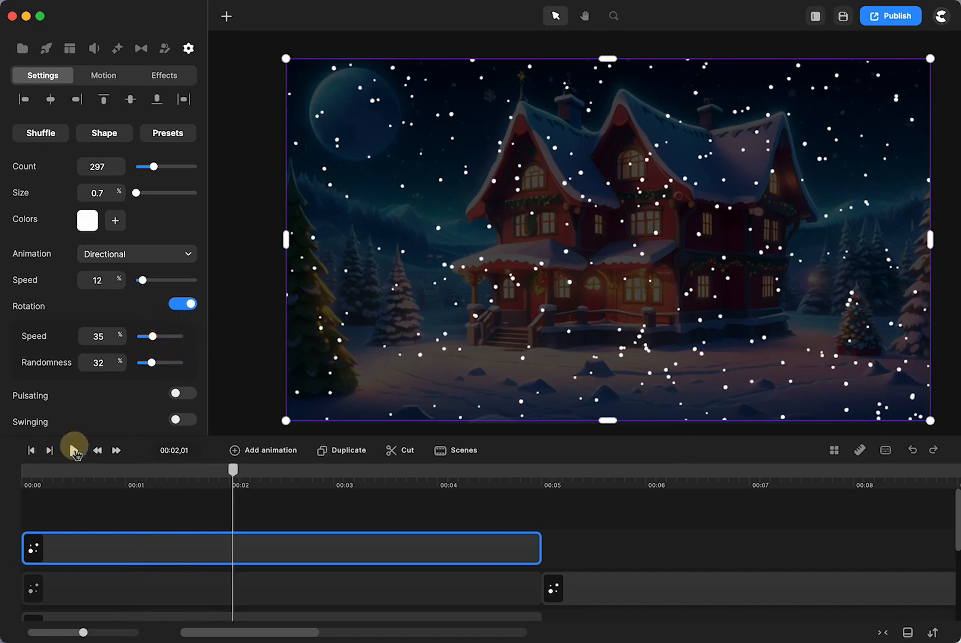
click(74, 451)
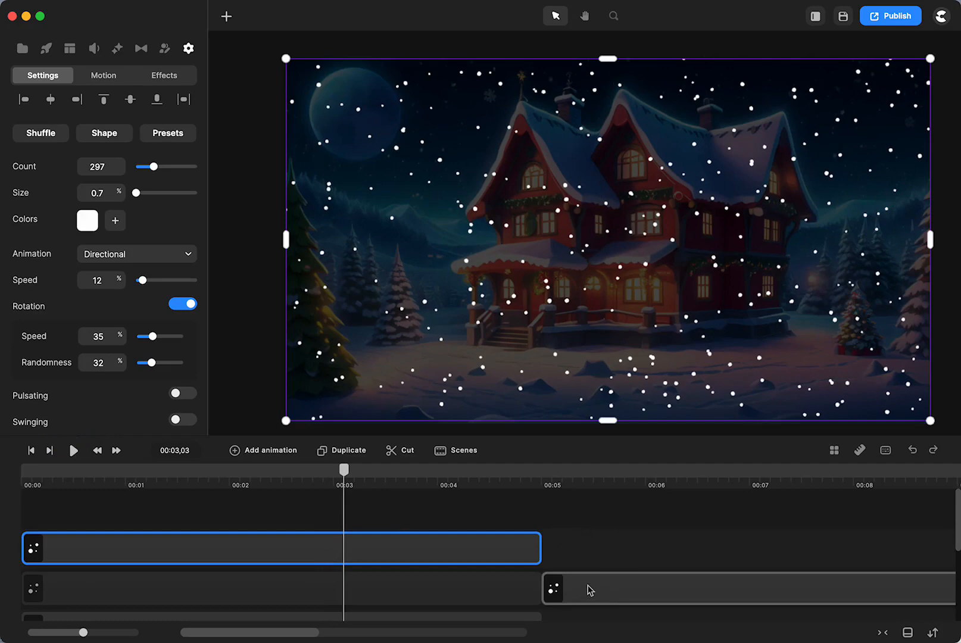
Play the timeline from about 2 seconds to view the particles from the house scene into the aquarium scene.
click(541, 476)
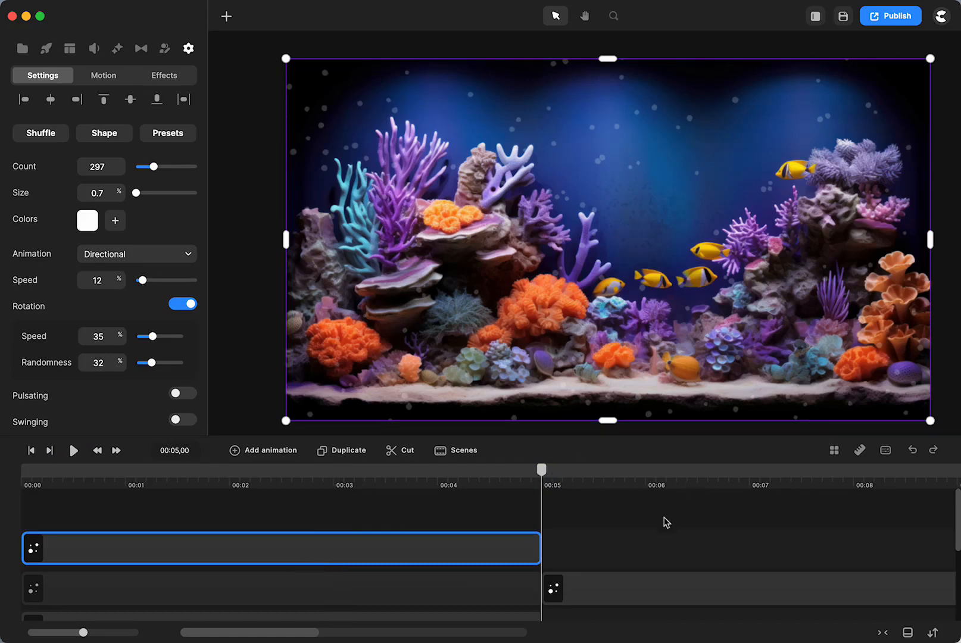
click(502, 546)
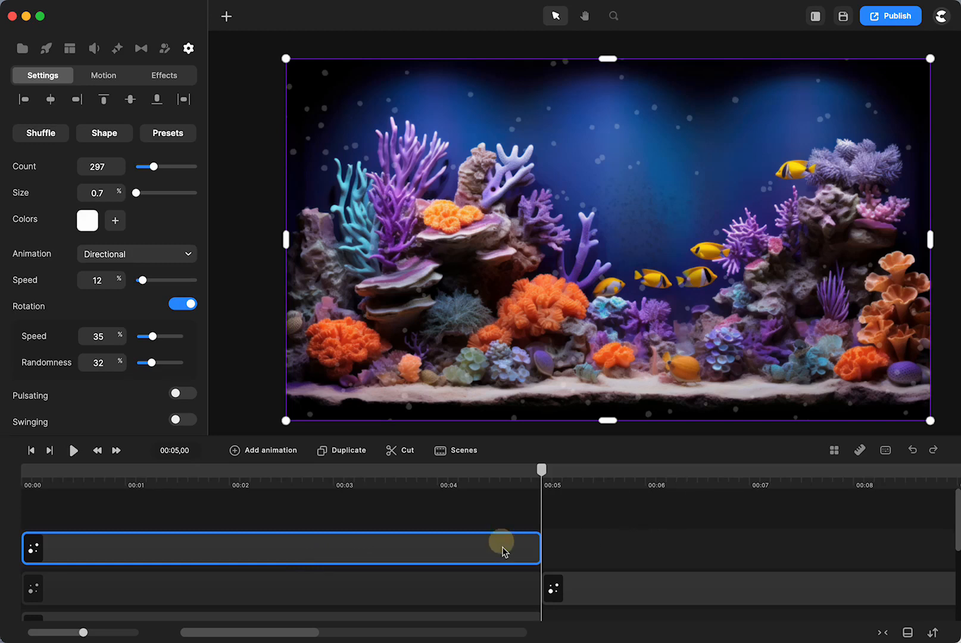
click(117, 49)
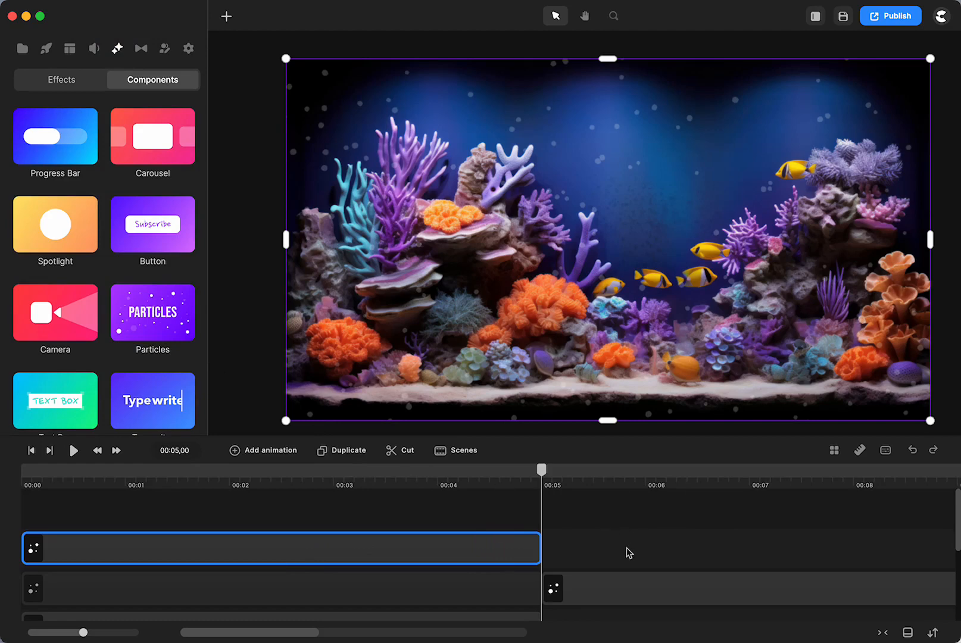
scroll(626, 552, right, 5)
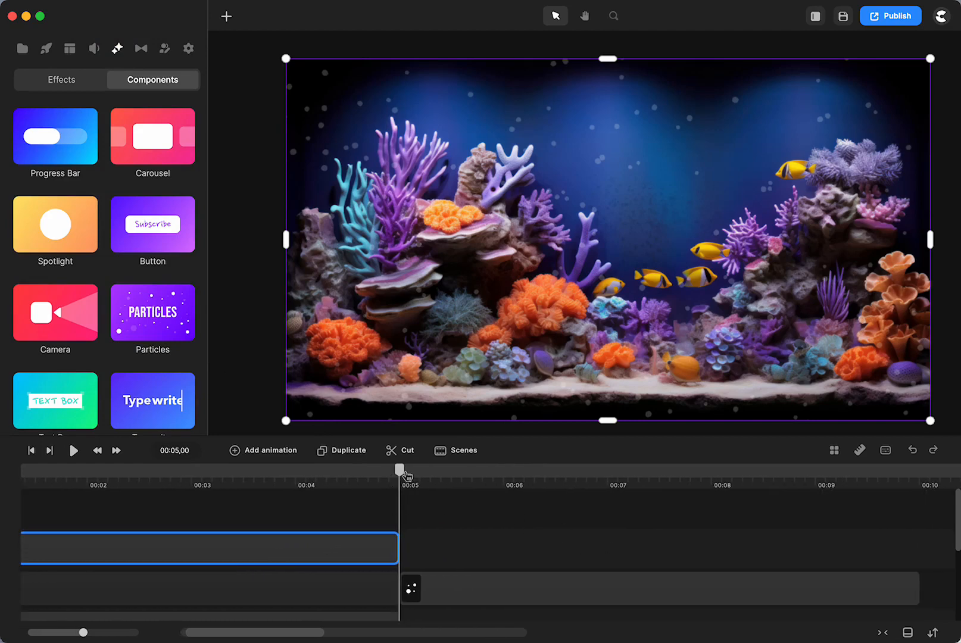
drag(407, 474, 101, 494)
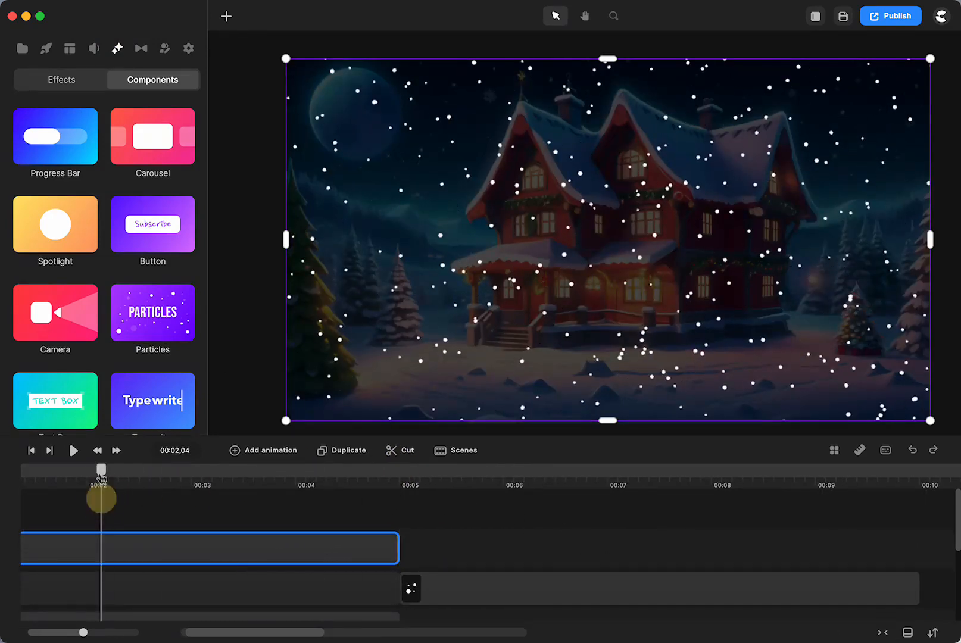
click(74, 451)
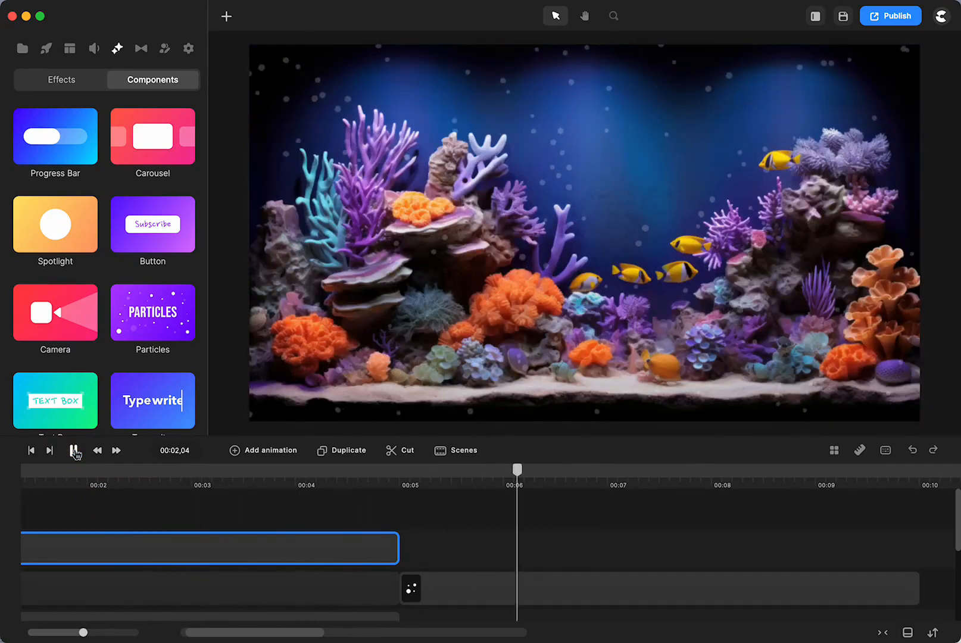
click(74, 451)
Select the aquarium scene's particles clip and play it from about the 5-second mark to watch the particle motion.
click(465, 565)
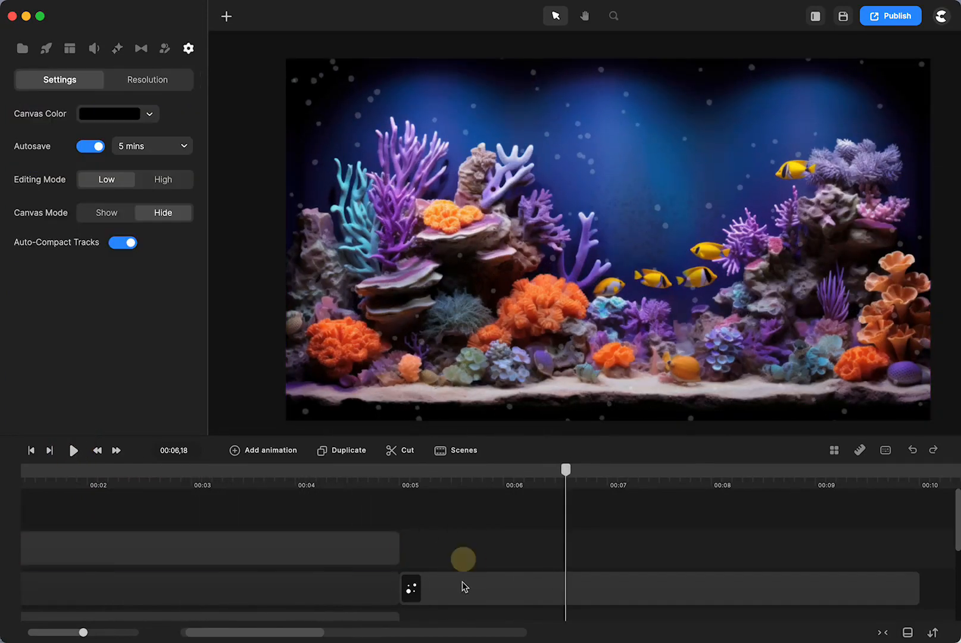
click(458, 582)
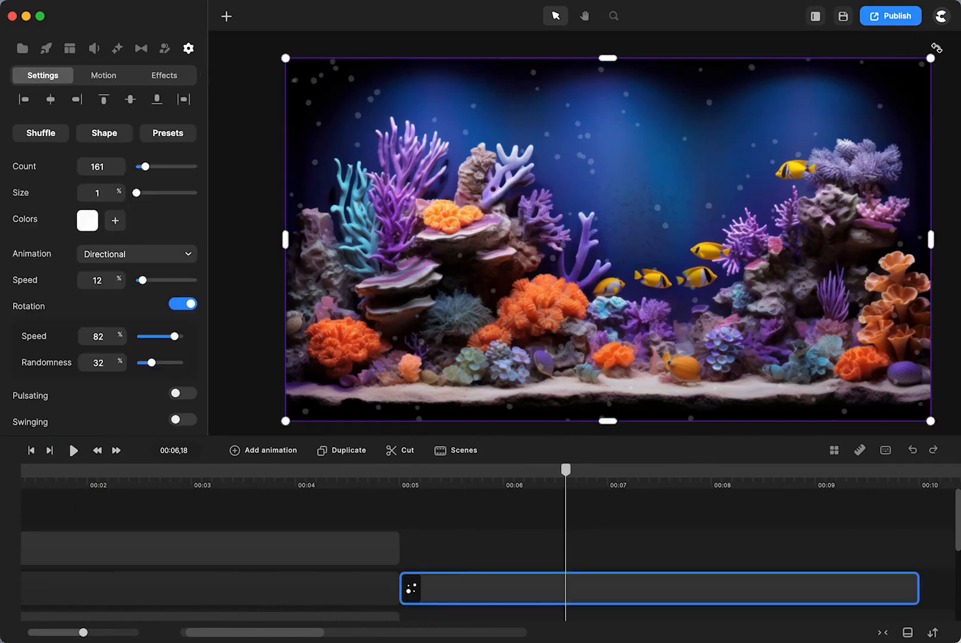
drag(936, 47, 448, 327)
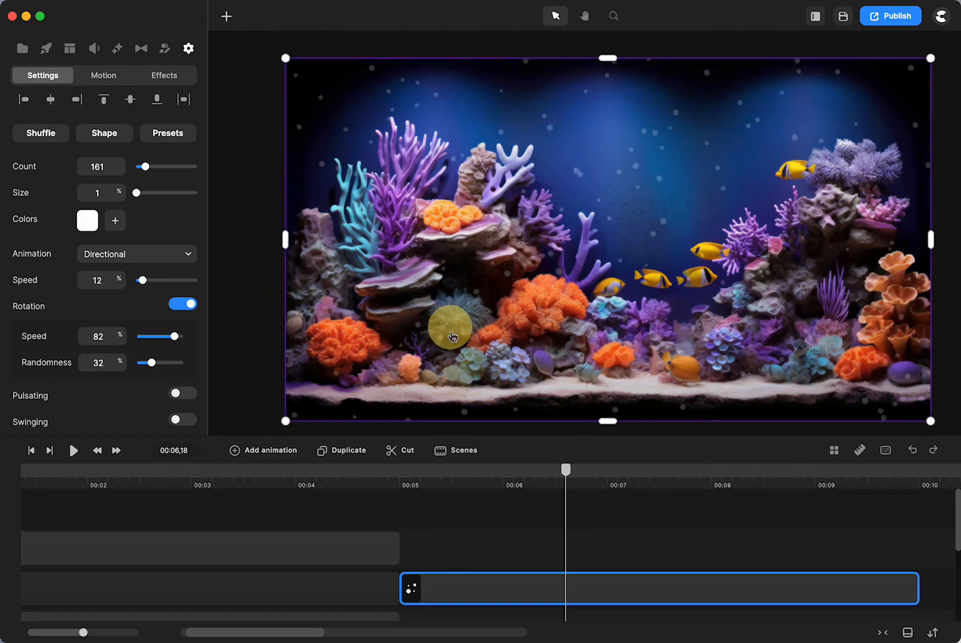
click(402, 471)
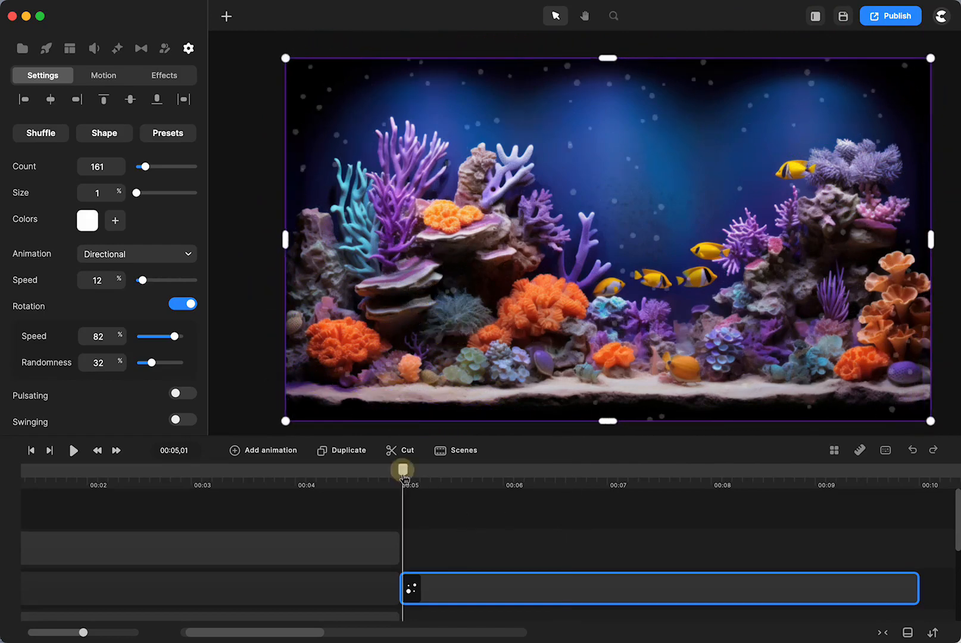
click(75, 451)
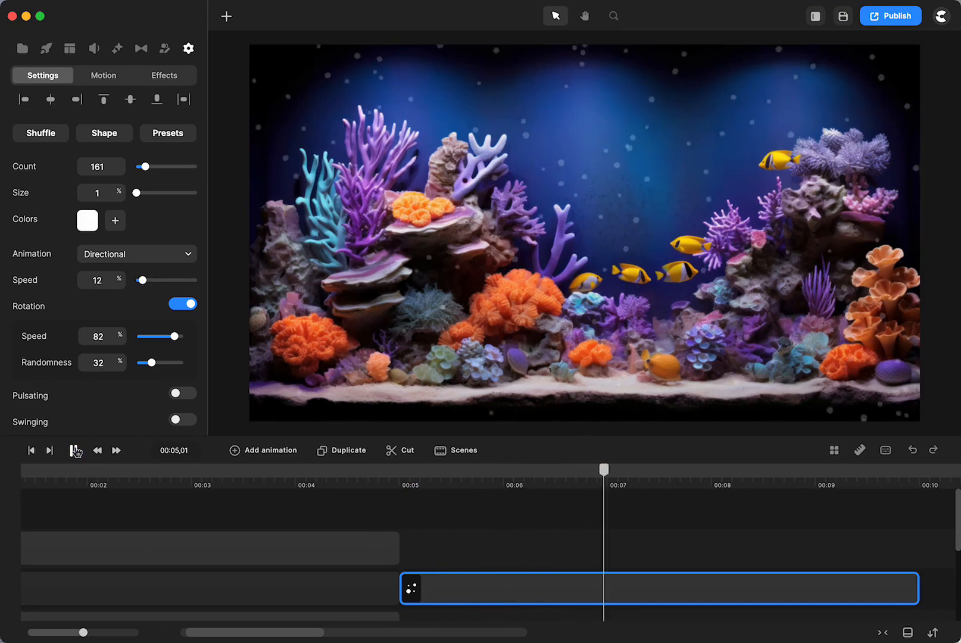
click(75, 451)
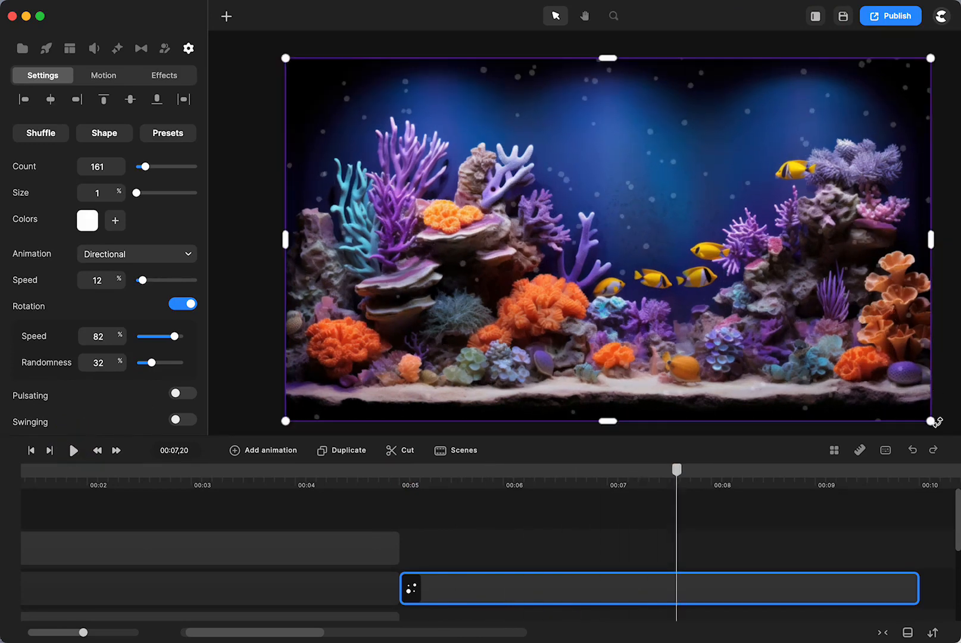
drag(936, 422, 559, 212)
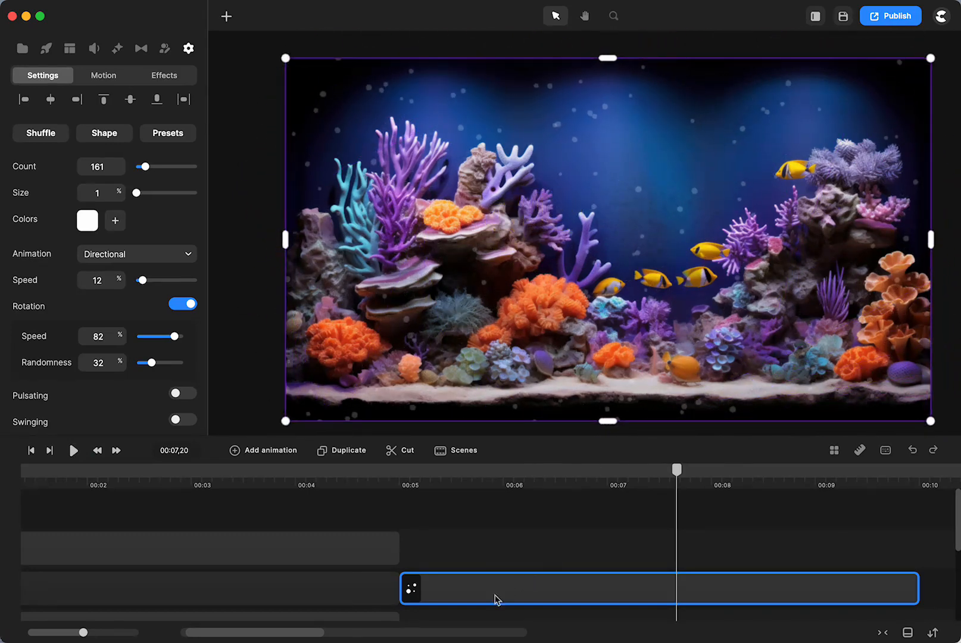
Examine the aquarium particles clip's settings and compare them with those of the house scene's particles clip.
click(475, 585)
scroll(85, 311, down, 2)
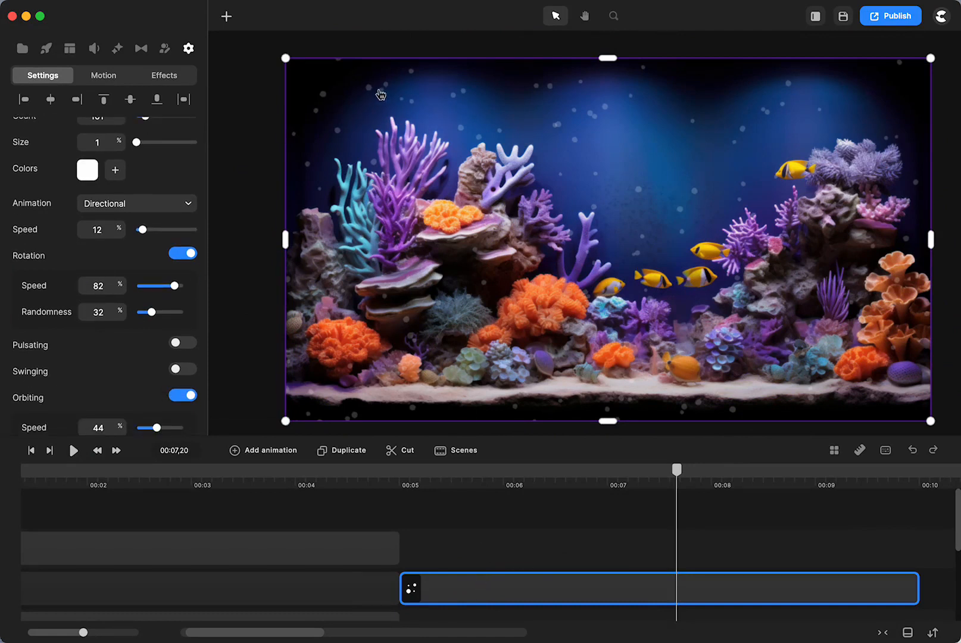
scroll(160, 163, up, 2)
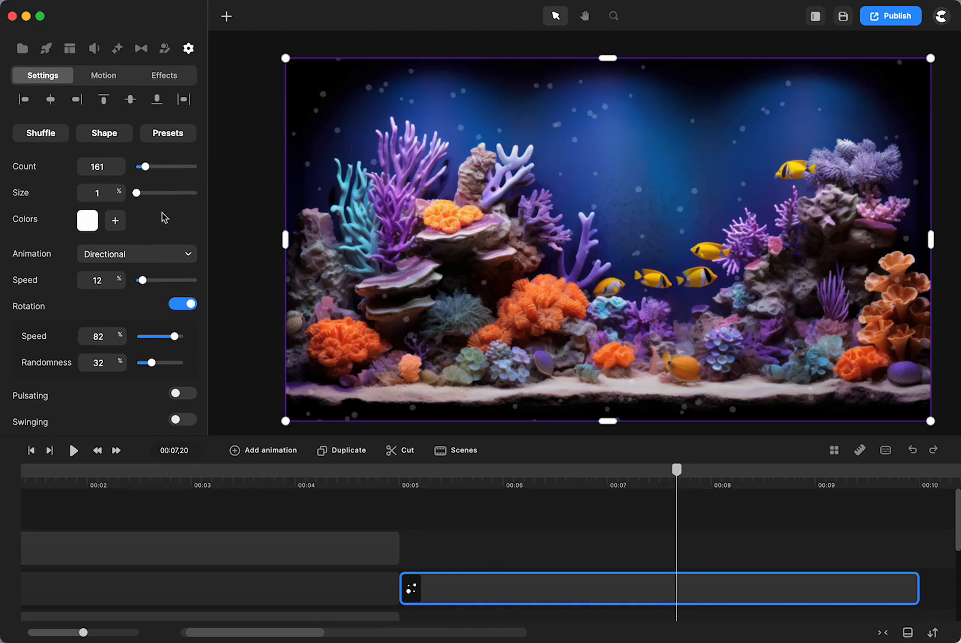
click(136, 193)
click(236, 550)
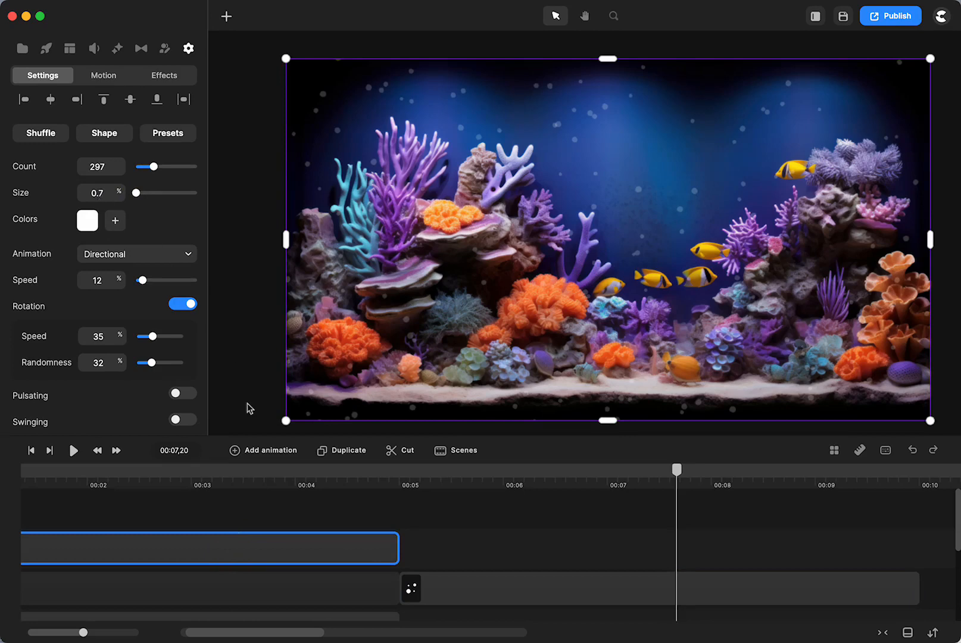
click(237, 473)
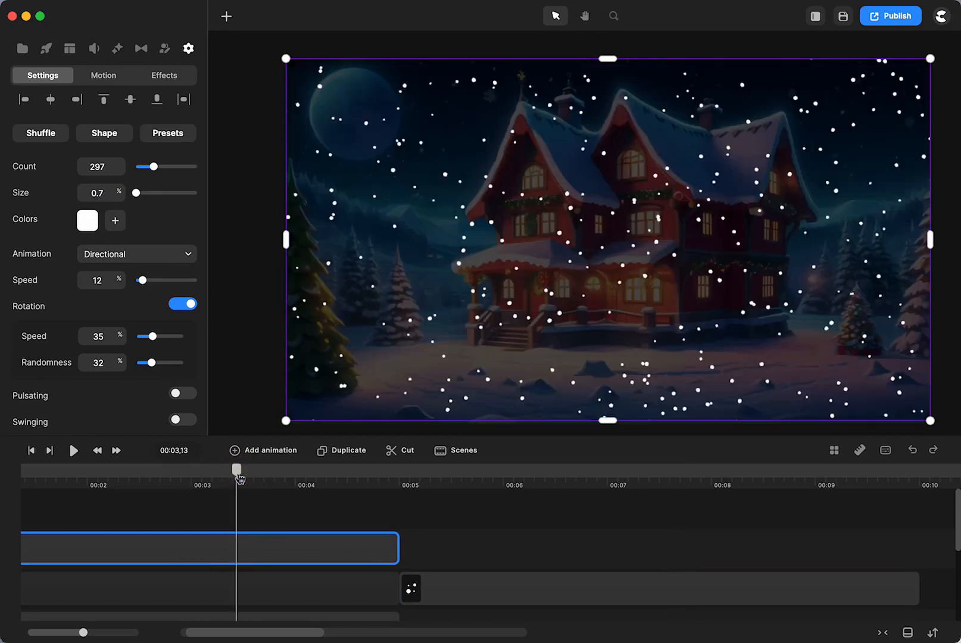
Add a new Particles component just after the 10-second mark, on the same track as the aquarium scene's particles clip.
scroll(440, 525, right, 3)
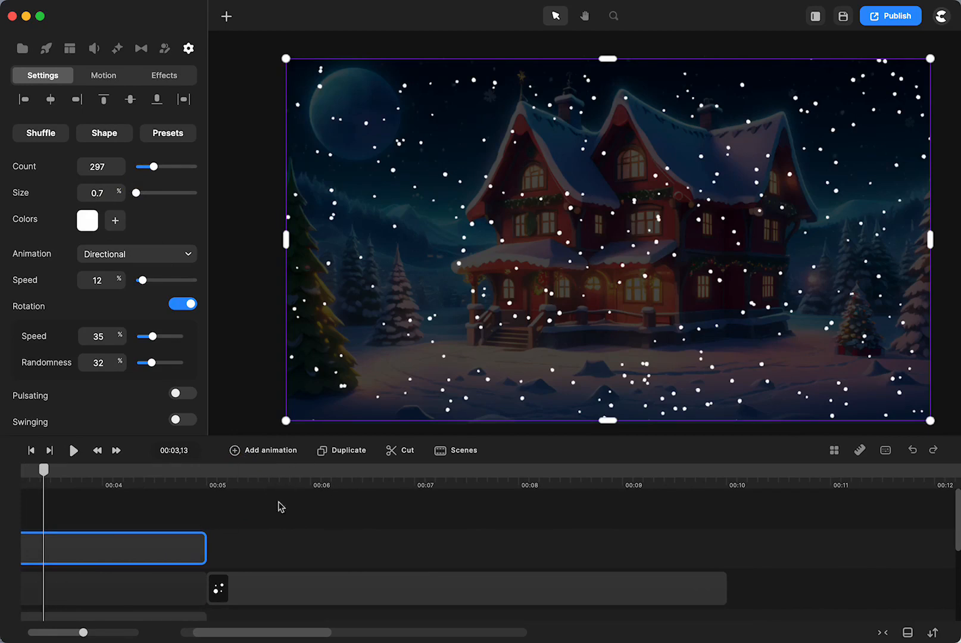
scroll(438, 542, down, 1)
scroll(437, 542, right, 4)
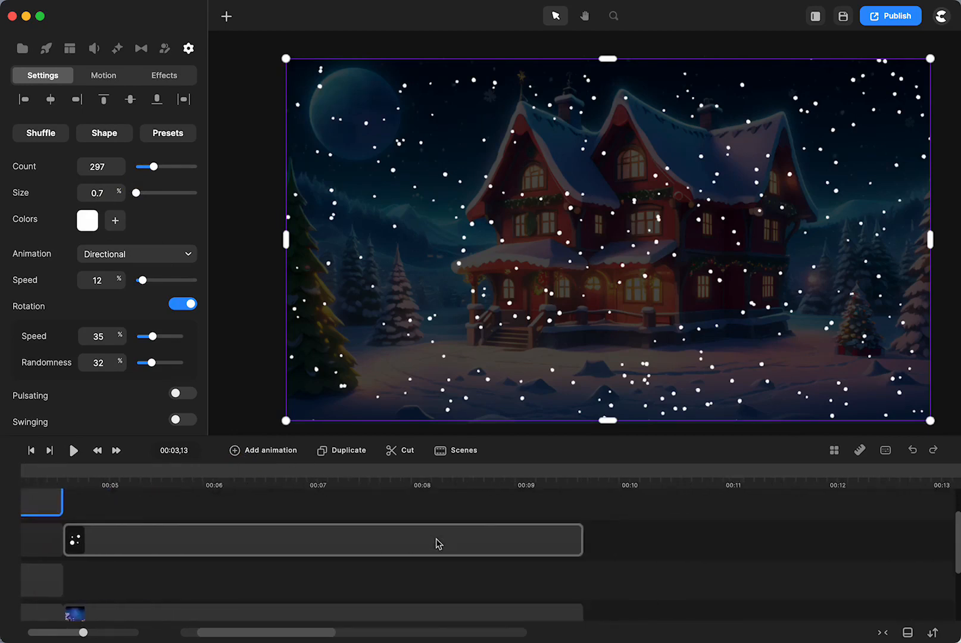
click(445, 473)
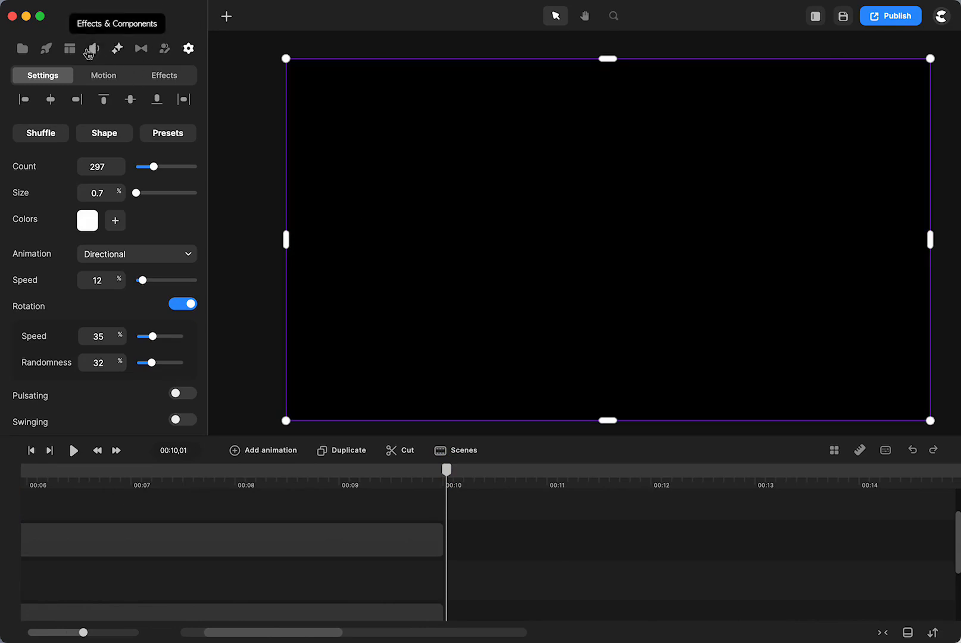
click(118, 48)
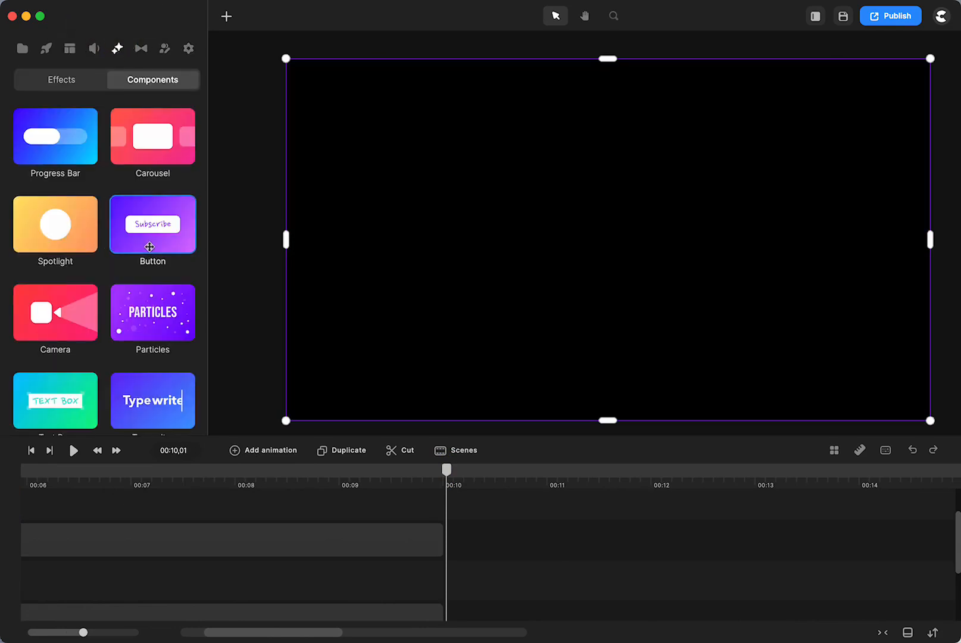
drag(145, 323, 492, 538)
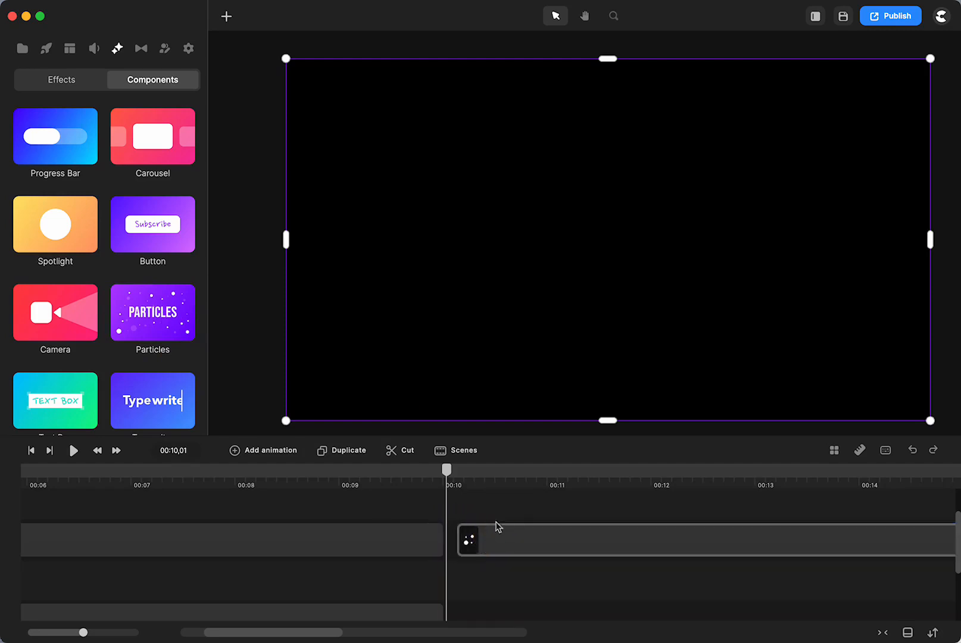
Give the new particles clip a right-pointing arrow shape and set its size to 2.1%.
click(476, 470)
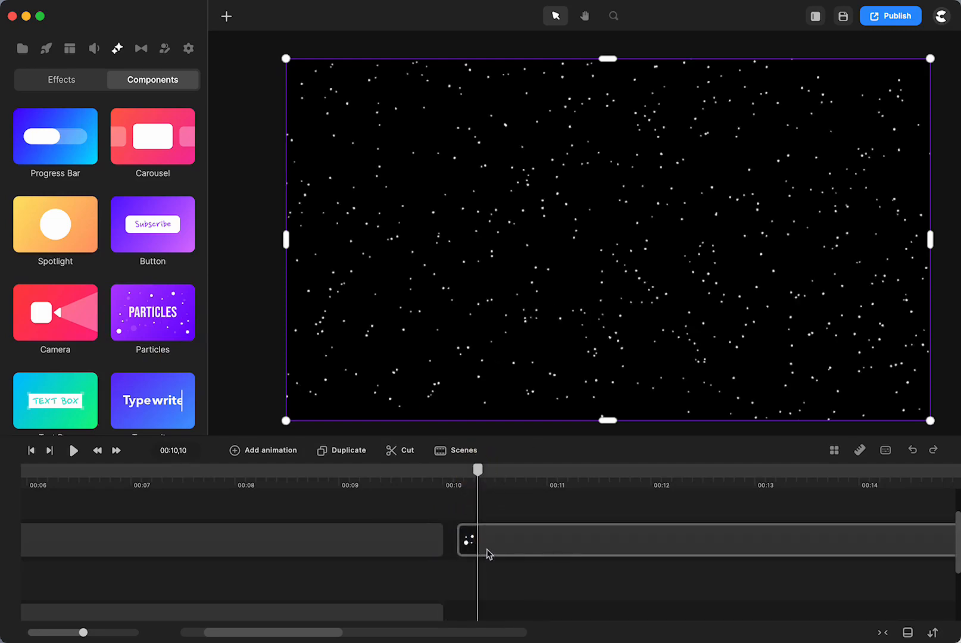
click(504, 552)
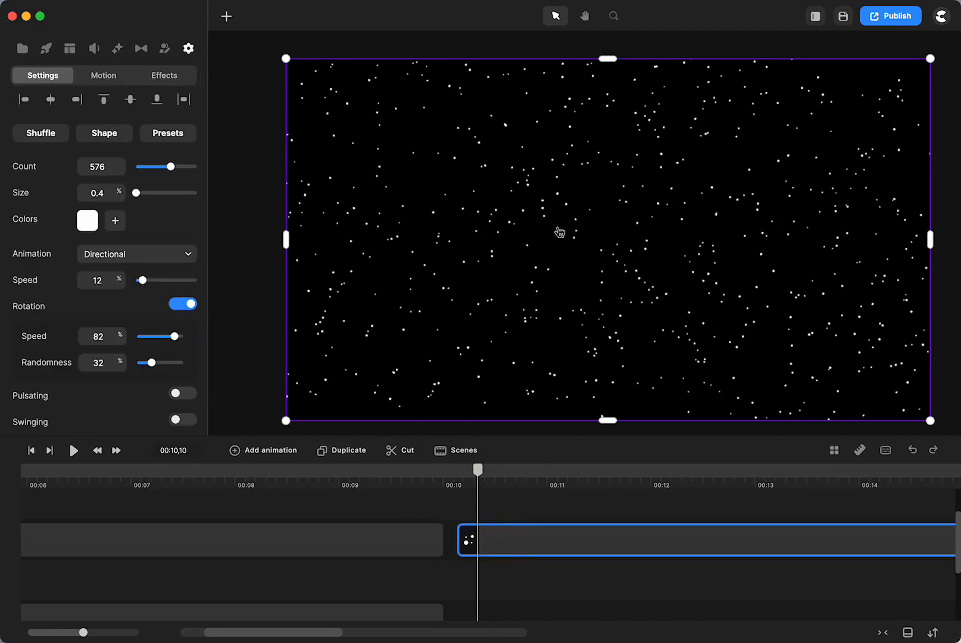
click(111, 134)
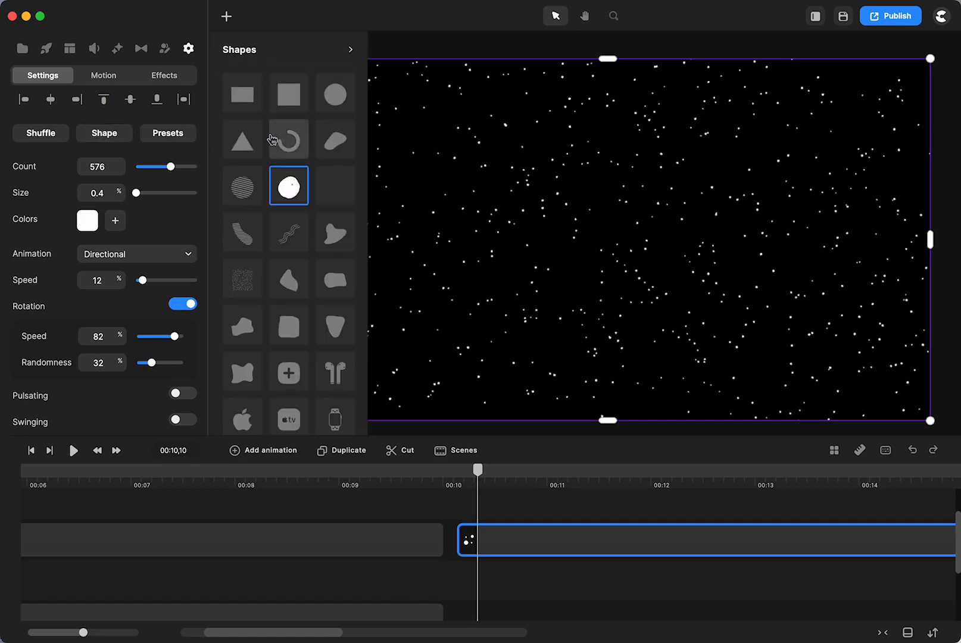
scroll(272, 140, down, 3)
scroll(272, 140, down, 5)
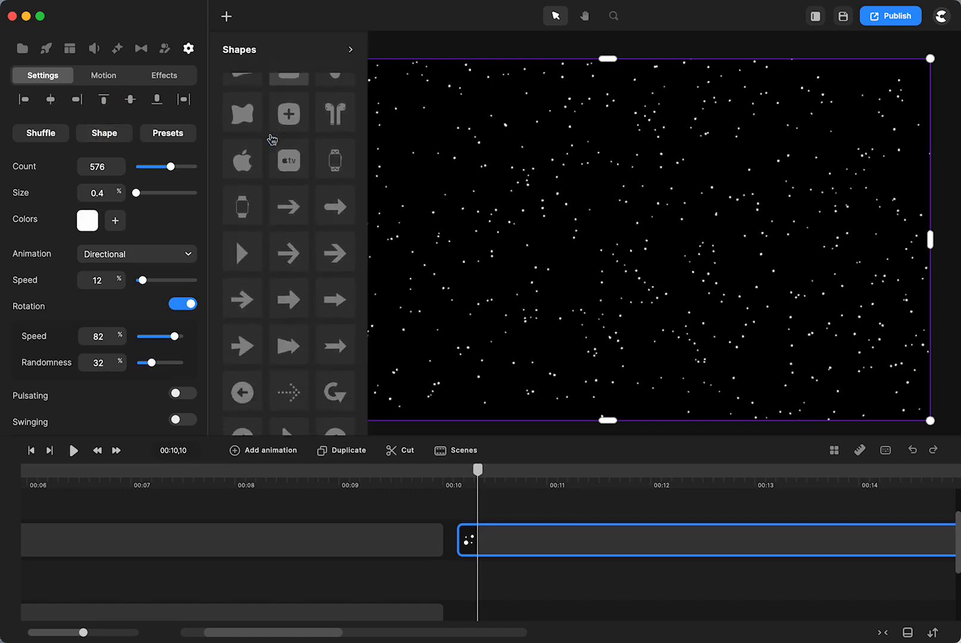
click(290, 175)
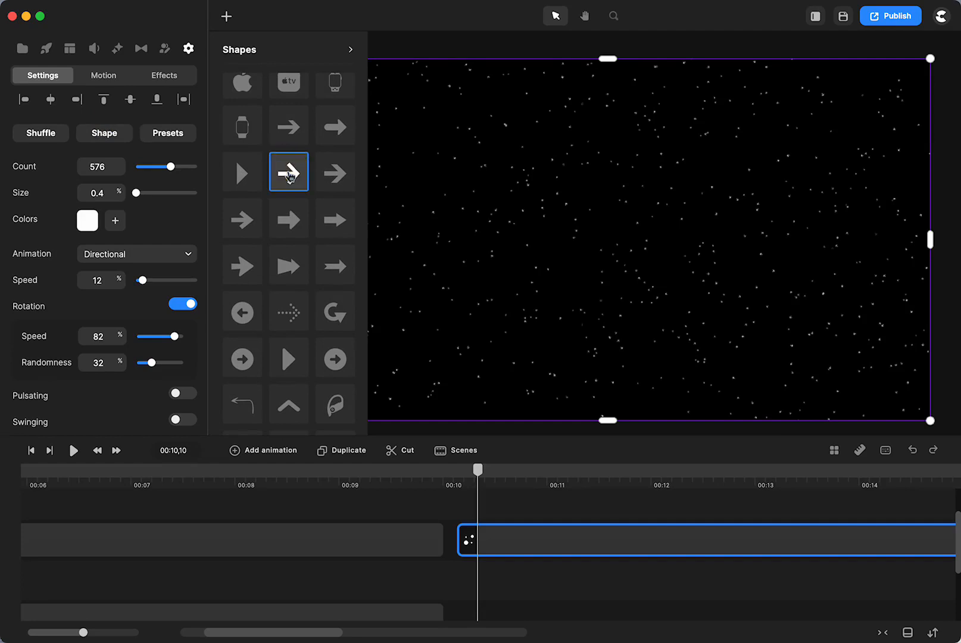
drag(136, 191, 136, 191)
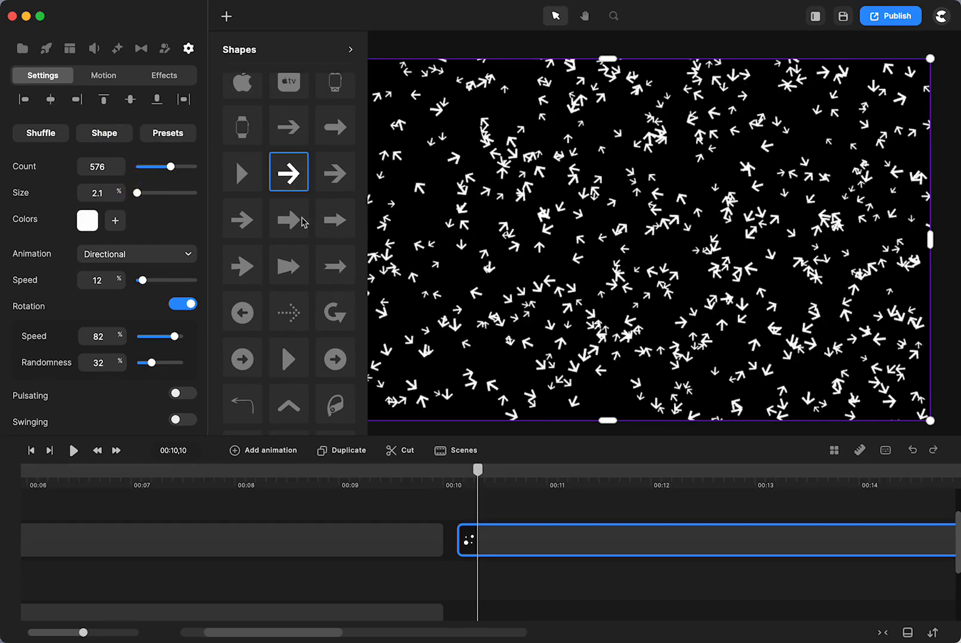
Try the bookmark, circled check mark, boxed X and mouse-pointer shapes on the new particles clip.
scroll(298, 334, down, 1)
scroll(299, 355, down, 5)
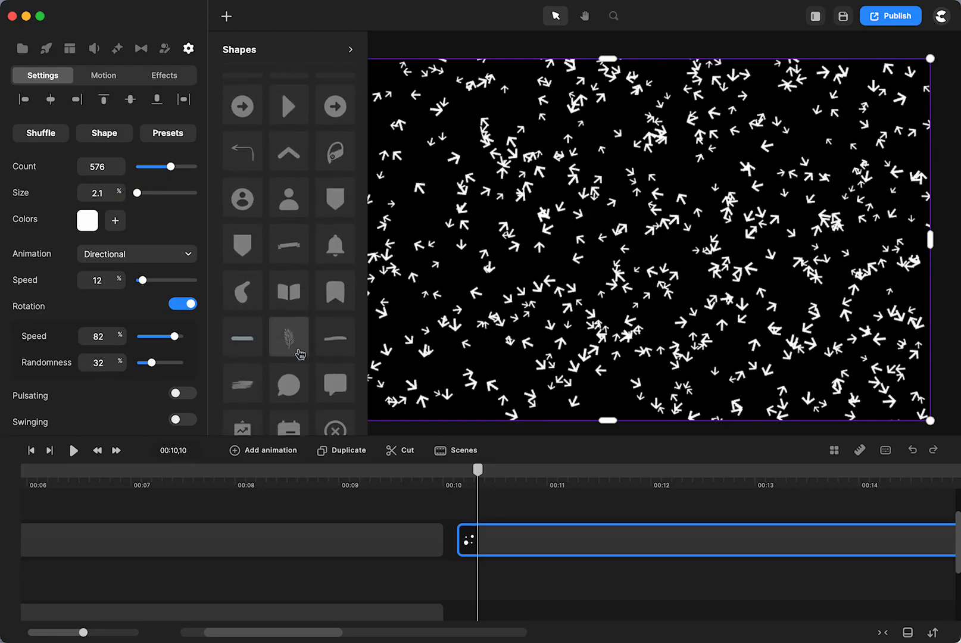
click(333, 281)
scroll(332, 280, down, 8)
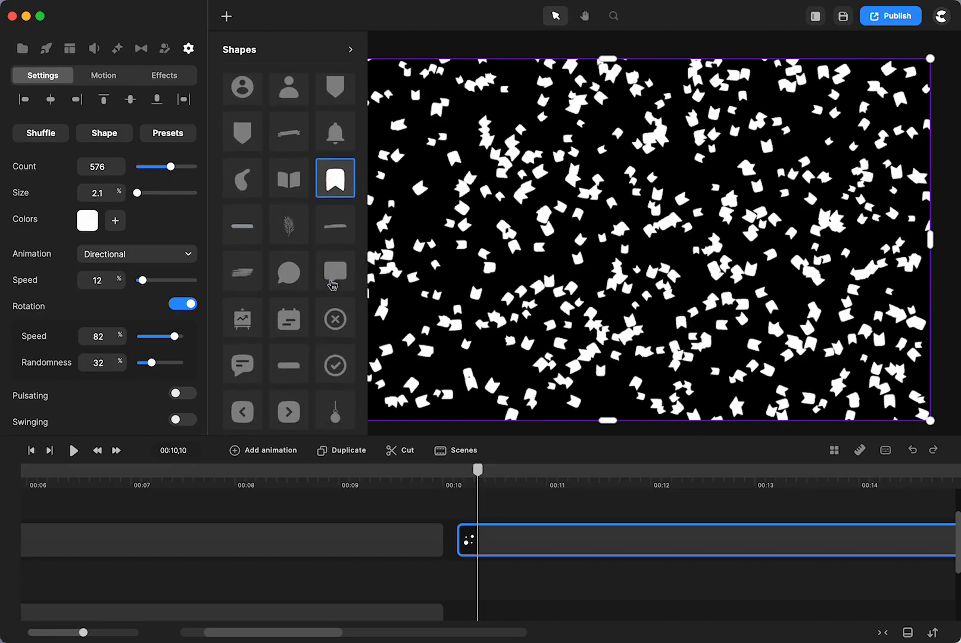
click(332, 241)
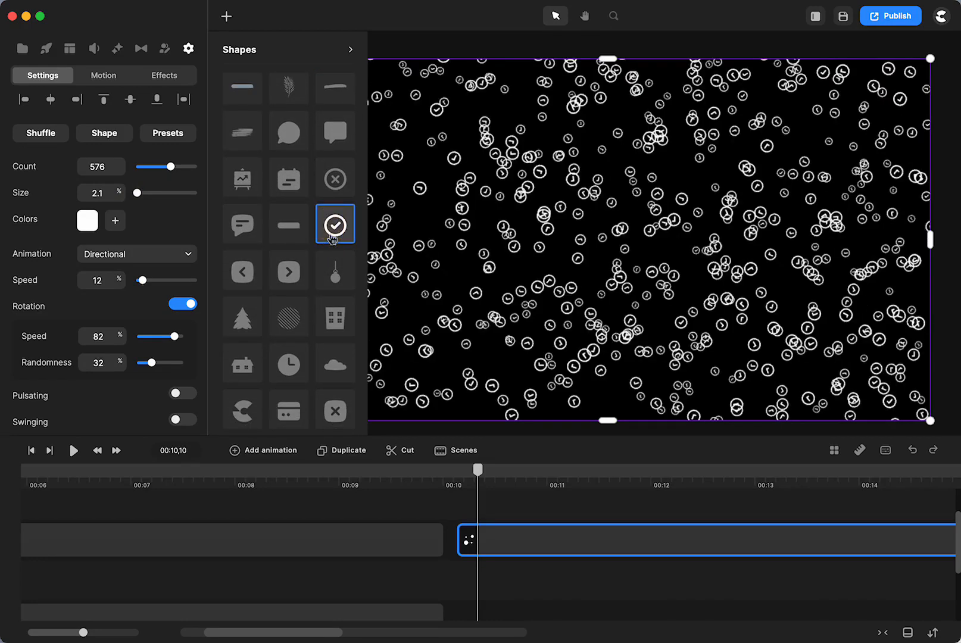
scroll(332, 238, down, 5)
click(333, 205)
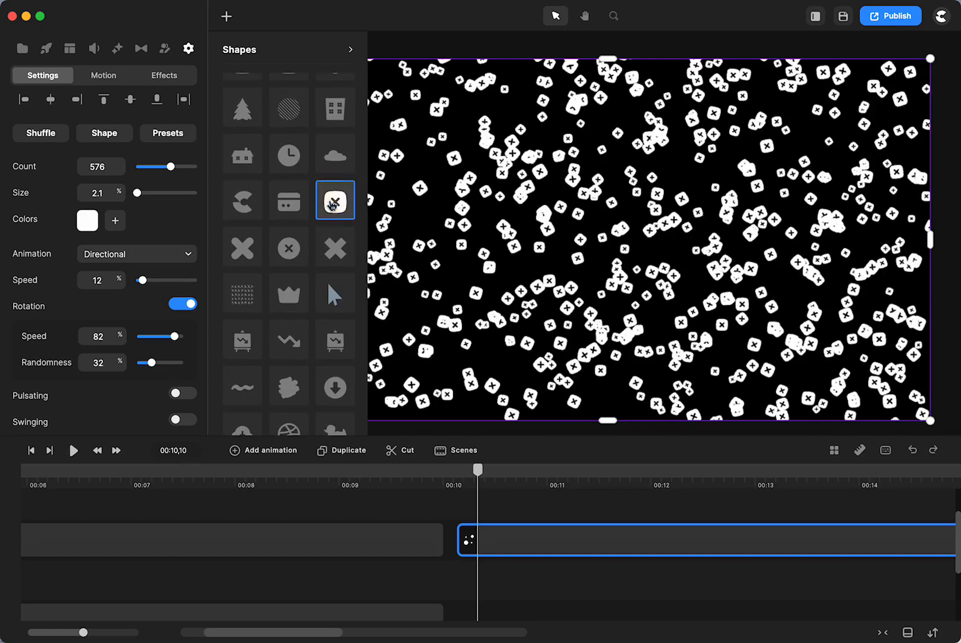
click(332, 292)
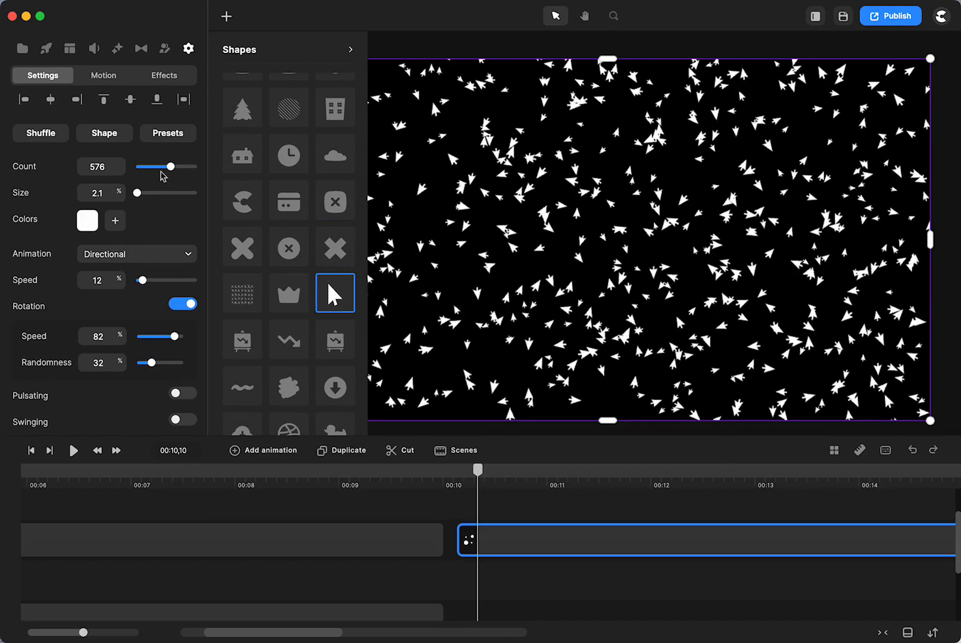
Set the new particles clip's count to 172 and change its shape to the smiley face.
drag(170, 166, 146, 166)
scroll(271, 231, down, 5)
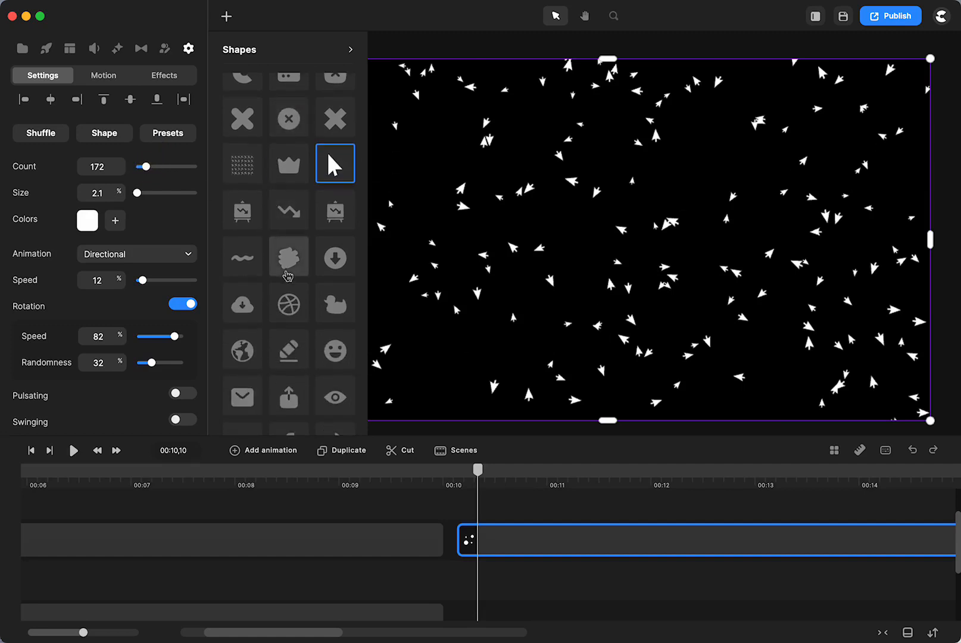
click(326, 275)
scroll(326, 275, down, 4)
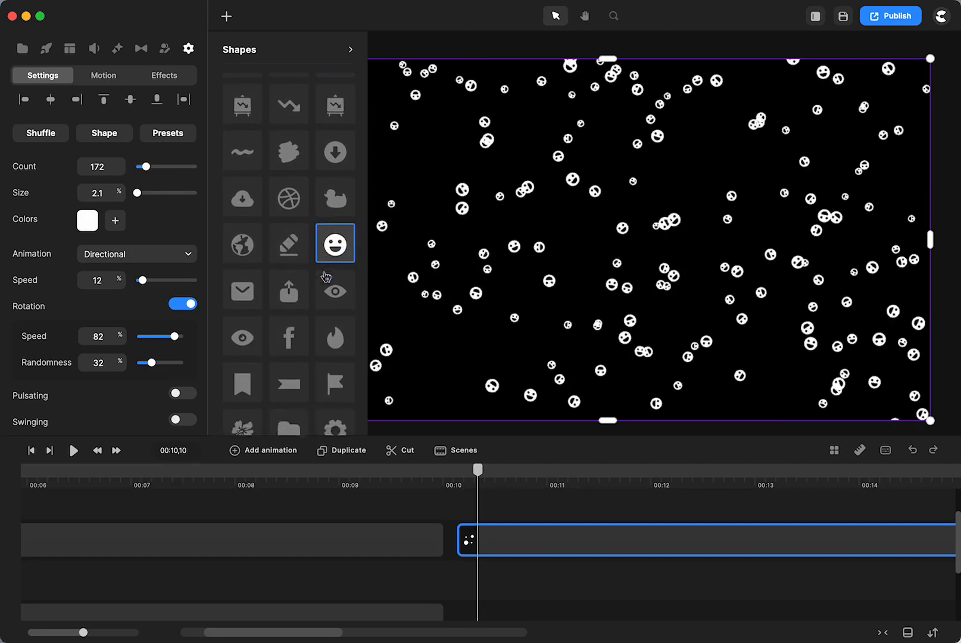
Try the gear, circled information mark and speech bubble shapes on the new particles clip.
click(330, 275)
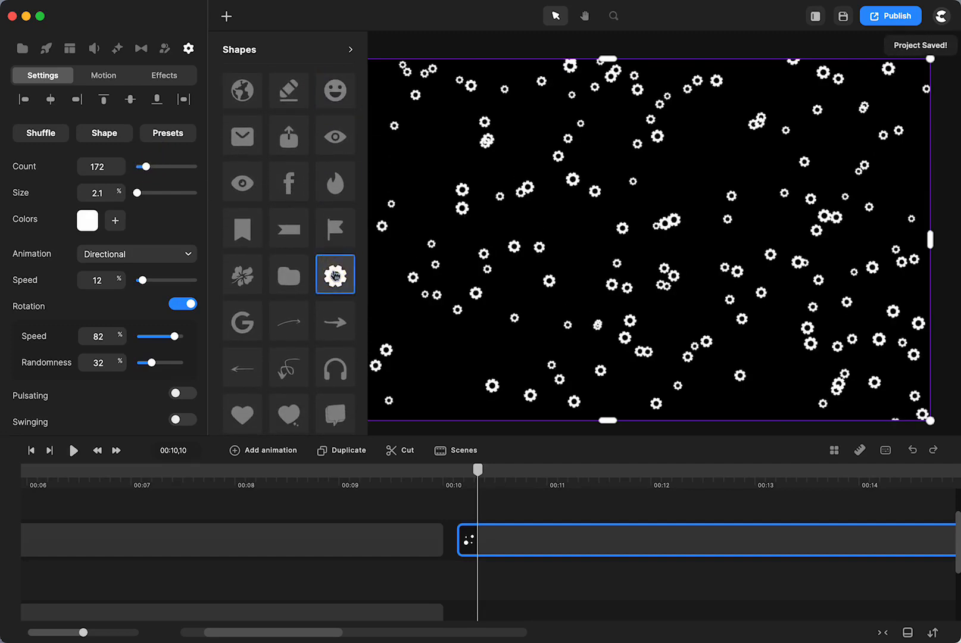
scroll(334, 275, down, 4)
click(332, 306)
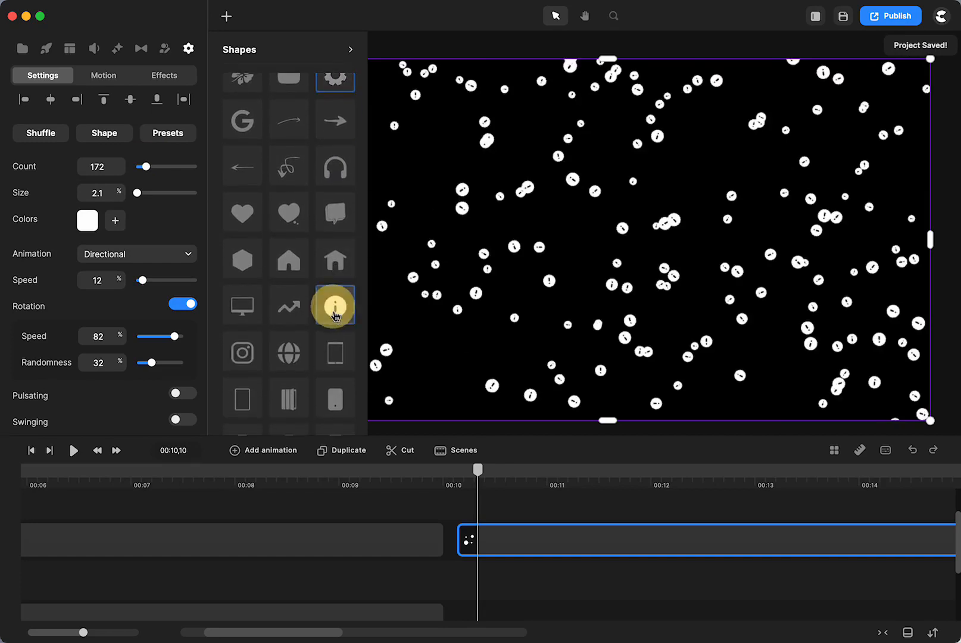
scroll(333, 306, down, 8)
scroll(334, 313, down, 3)
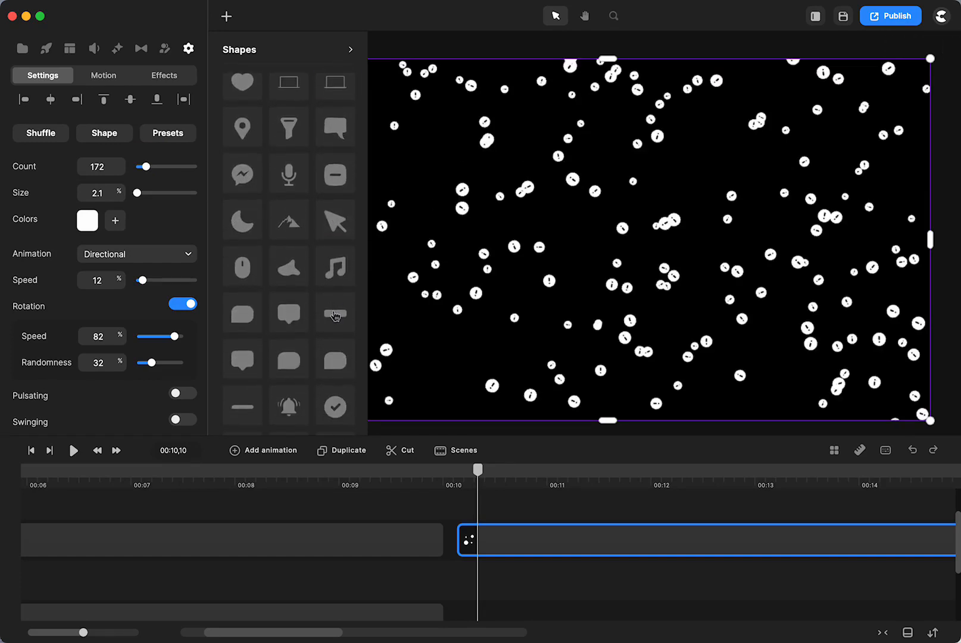
click(336, 130)
scroll(300, 239, down, 5)
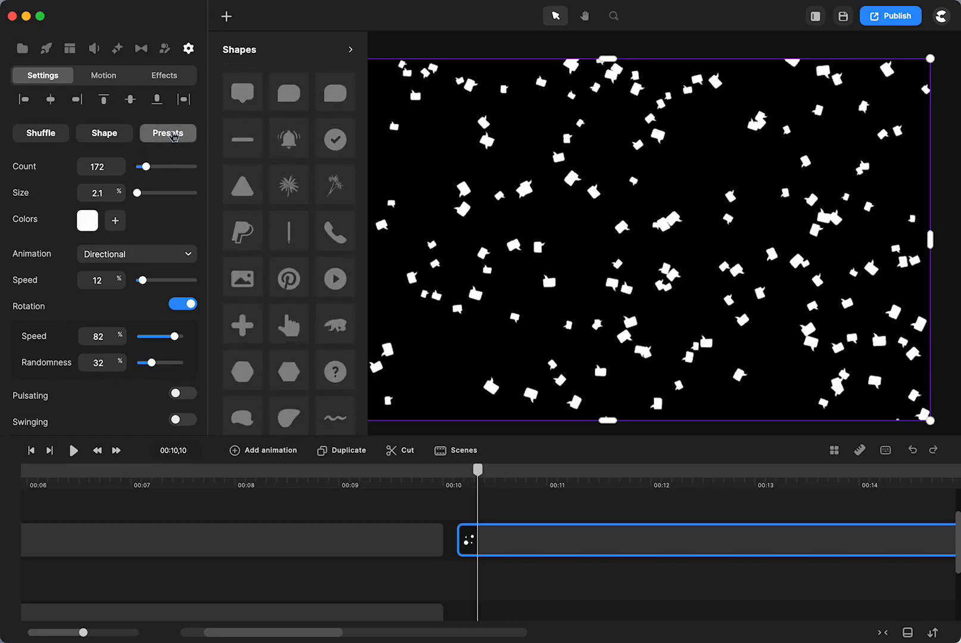
Browse the particle presets and try the white duck preset and the red and yellow pointing-hand preset on the new clip.
click(172, 137)
scroll(293, 150, down, 1)
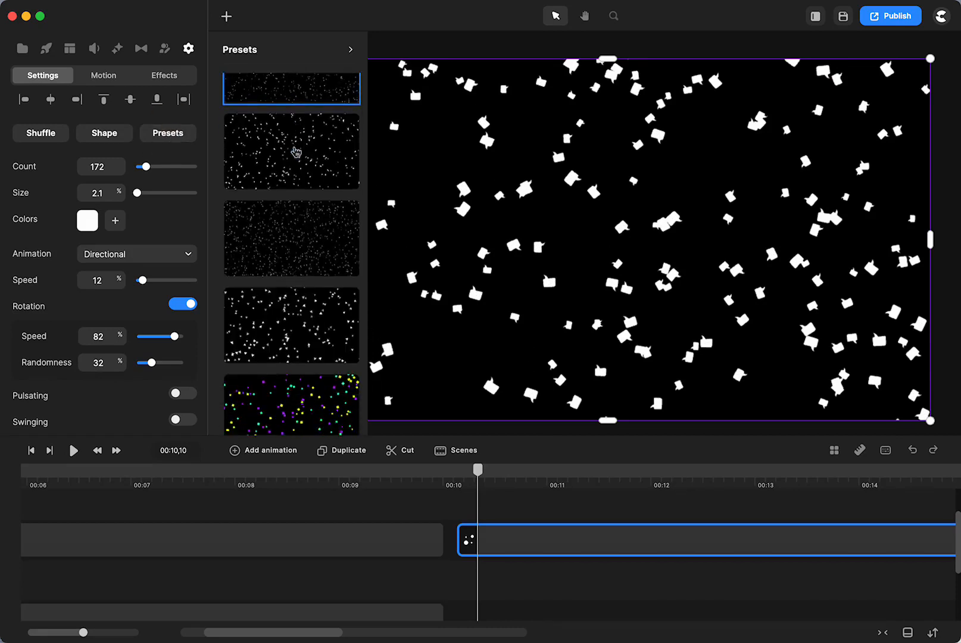
scroll(294, 151, up, 1)
scroll(295, 151, down, 6)
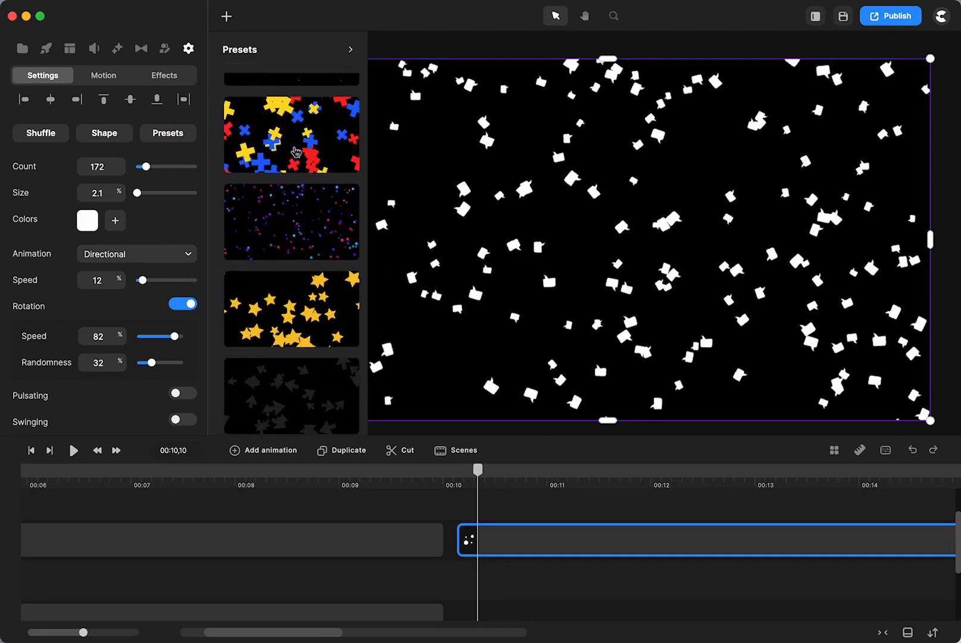
scroll(296, 151, down, 5)
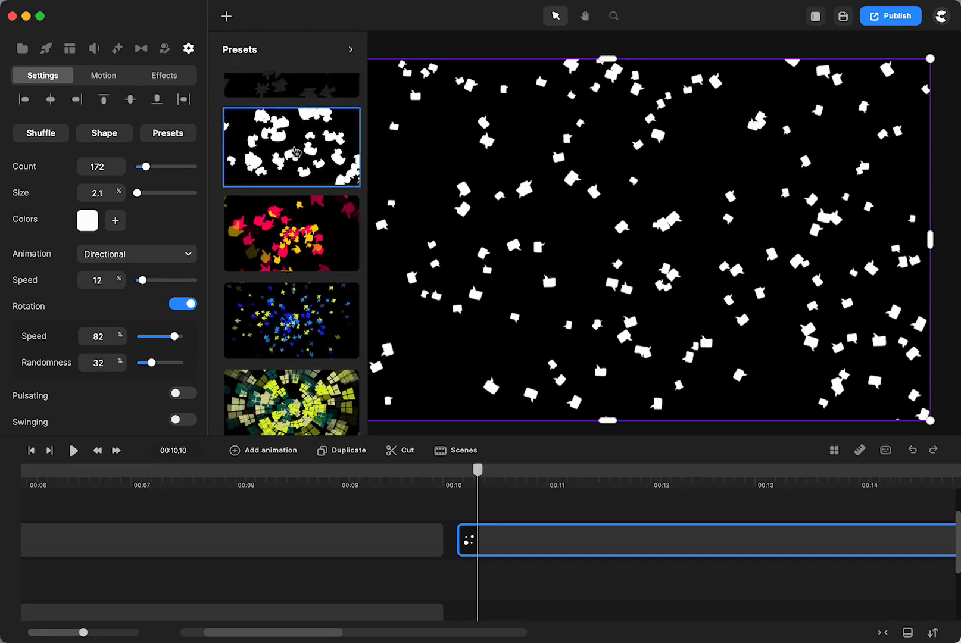
scroll(296, 151, down, 1)
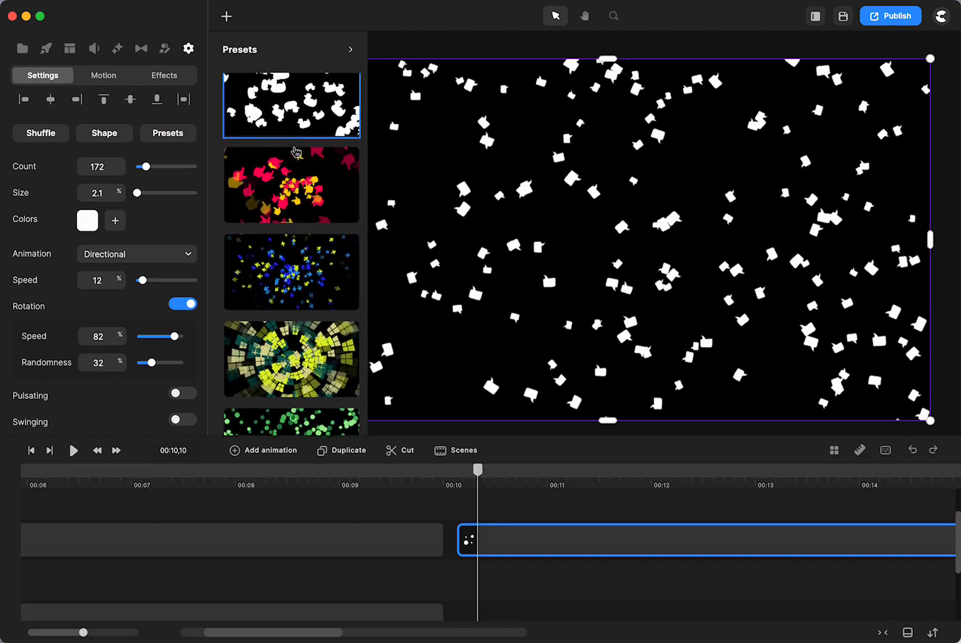
click(297, 136)
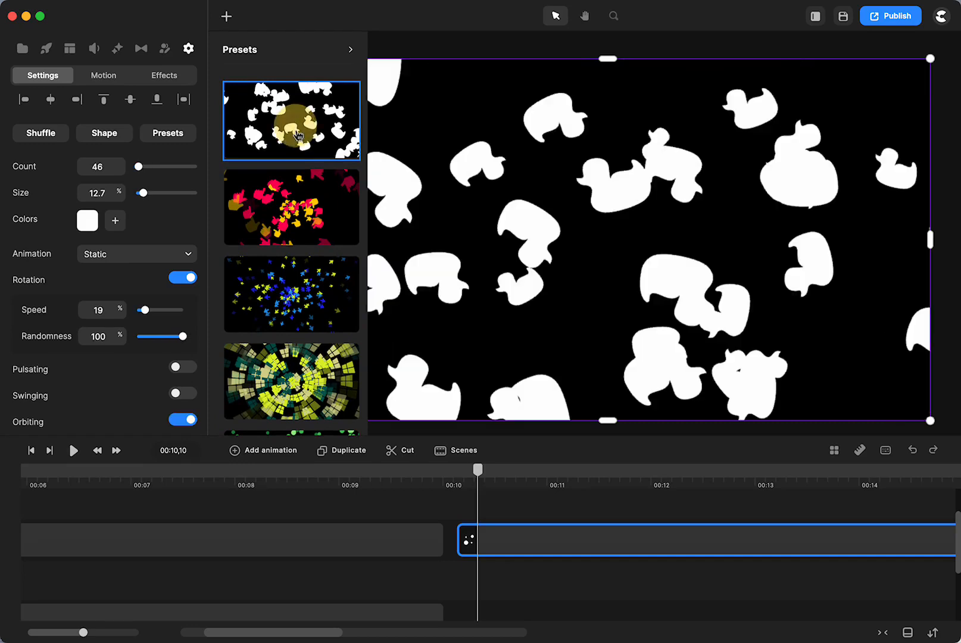
click(296, 207)
Apply the preset with large pink rounded squares to the new particles clip.
scroll(295, 207, down, 3)
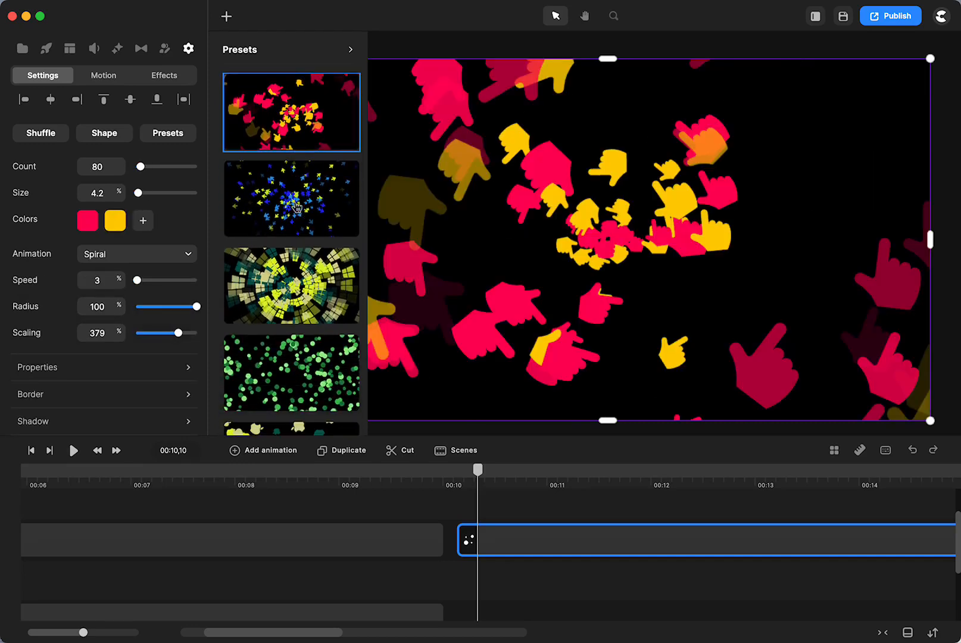
scroll(296, 207, down, 5)
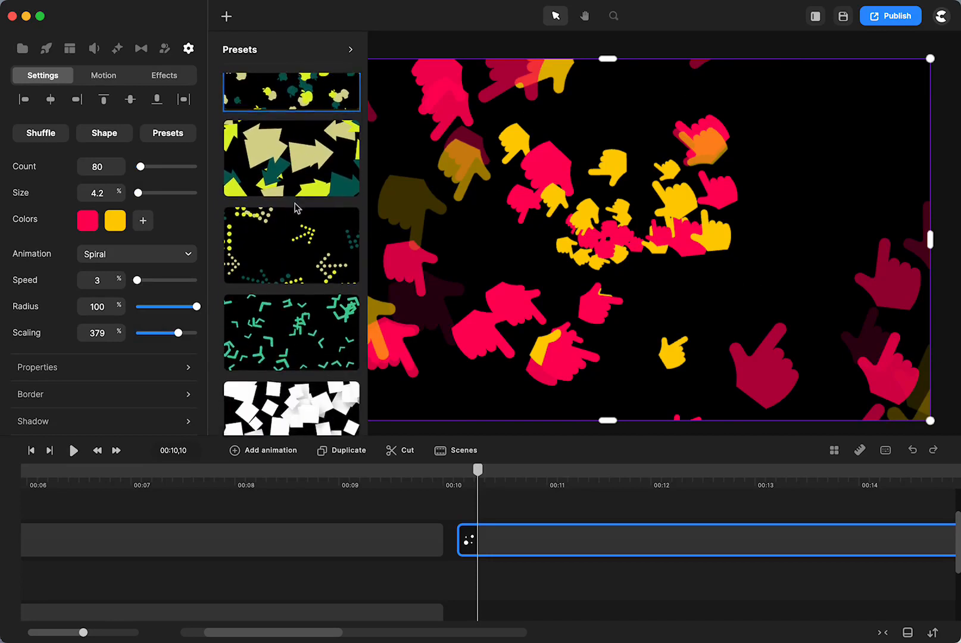
scroll(296, 207, down, 2)
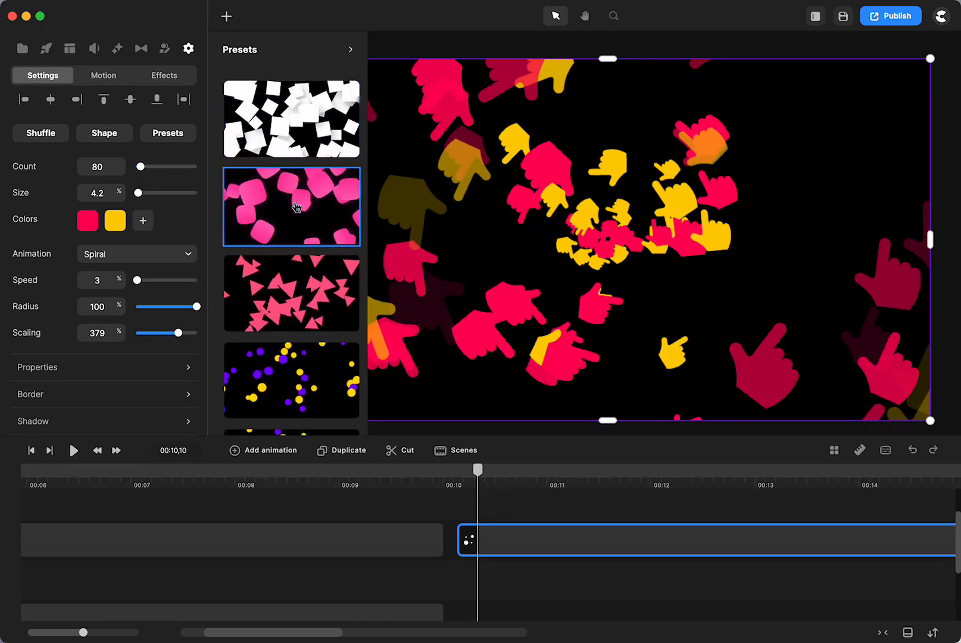
click(296, 207)
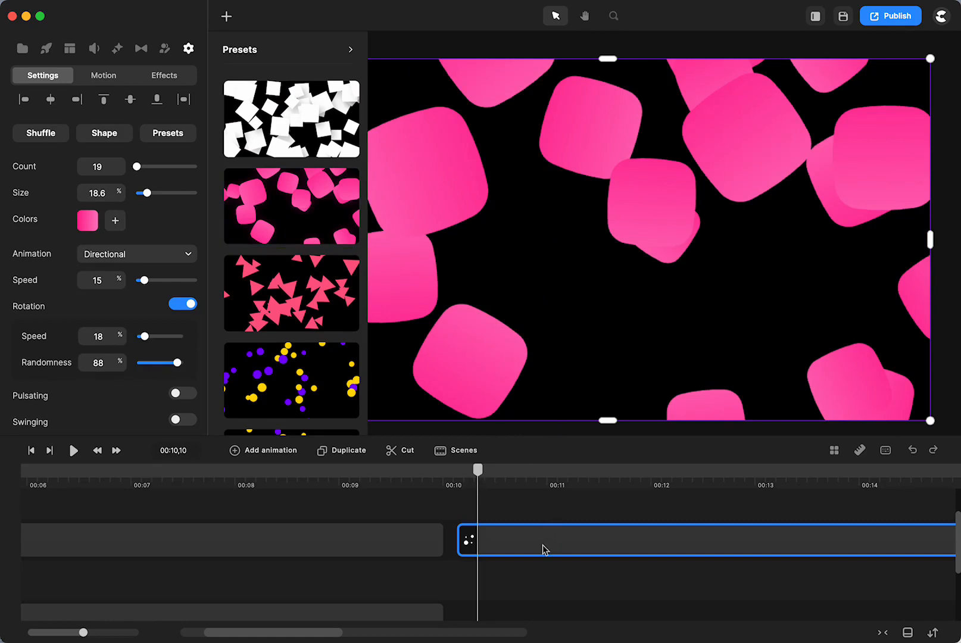
Set the pink rounded-square particles' size to 8.9% and their count to 13.
click(543, 494)
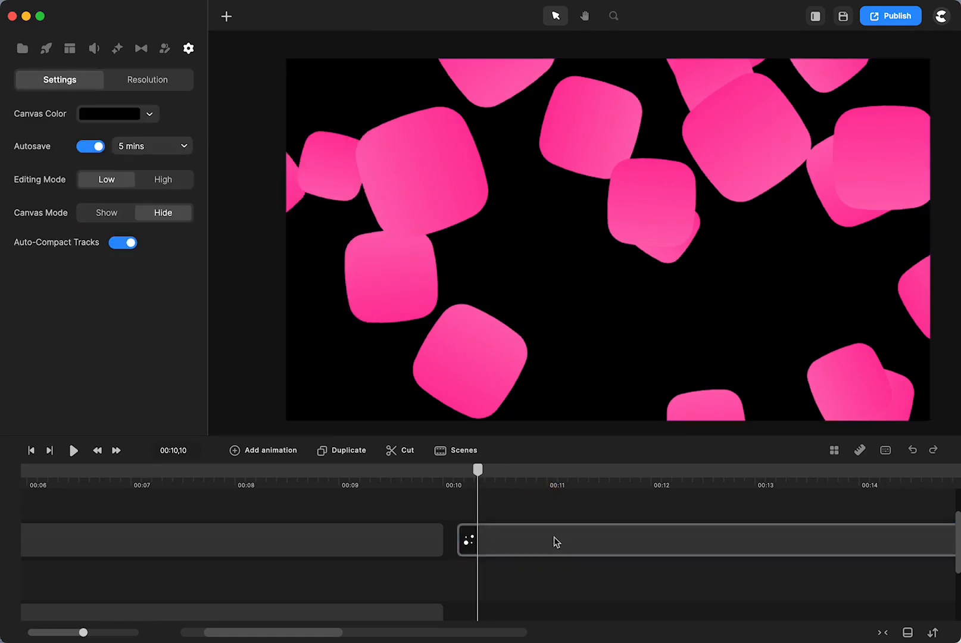
click(554, 539)
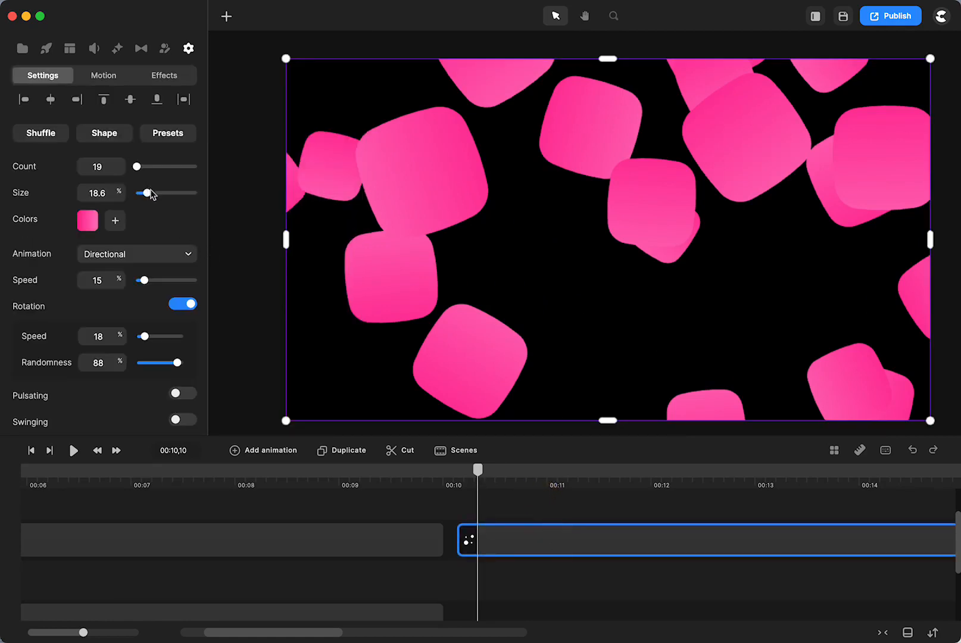
drag(148, 189, 138, 168)
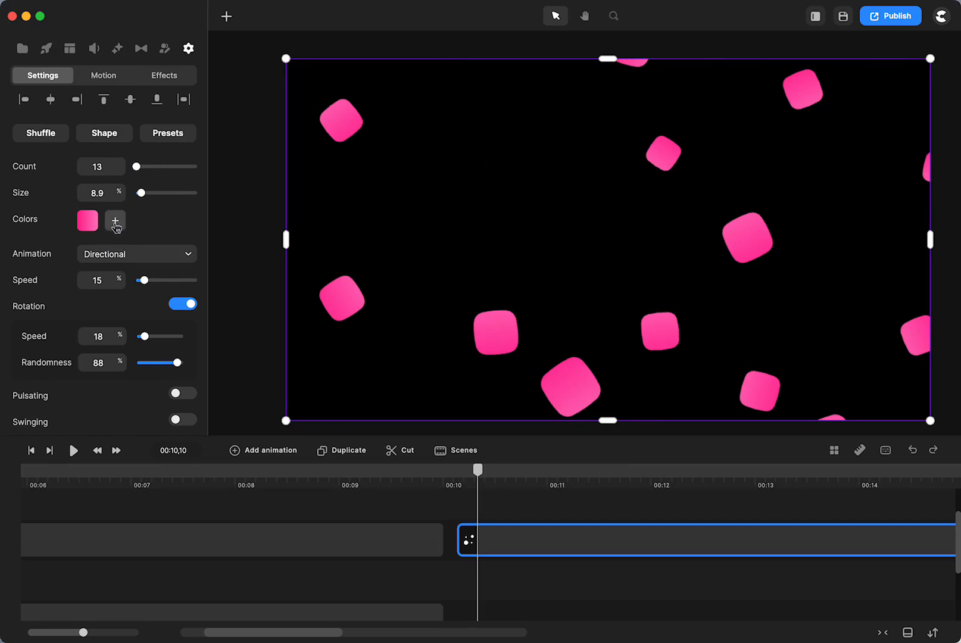
Add a blue-to-pink gradient starting at 1c67ff and a green-to-pink gradient starting at 1cffab to the particle colors.
click(114, 223)
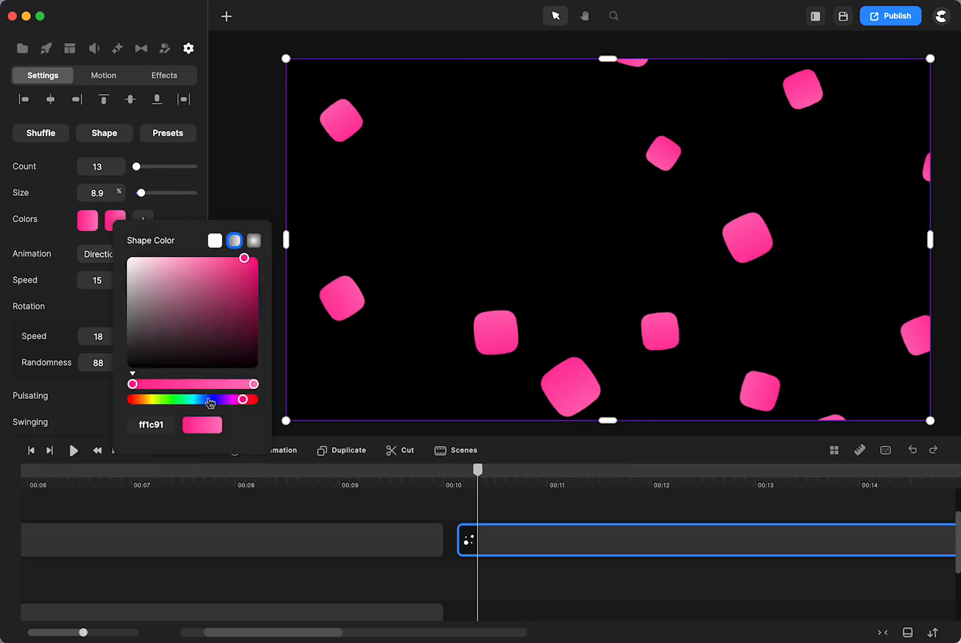
click(208, 399)
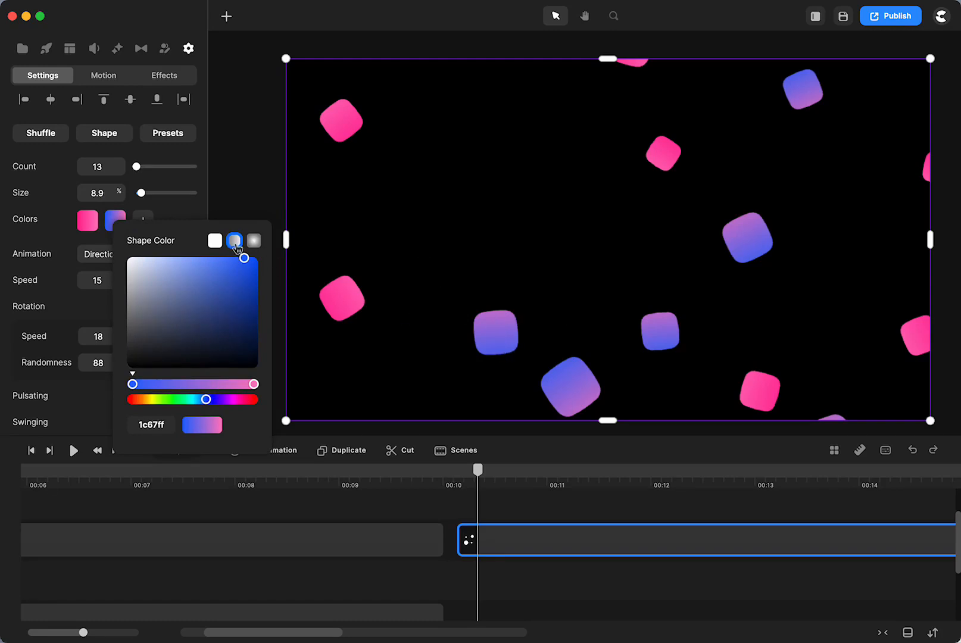
click(215, 240)
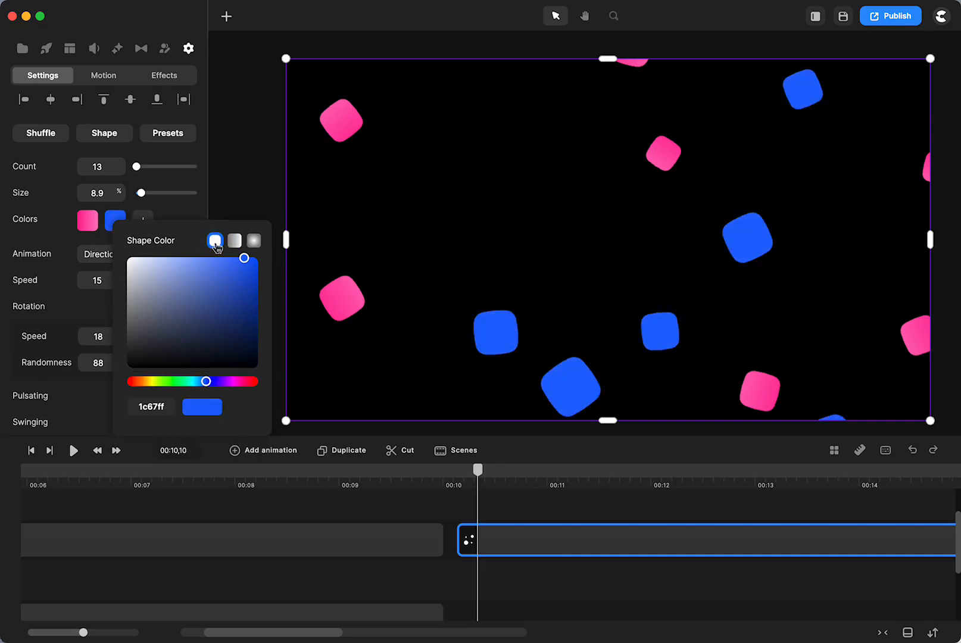
click(235, 241)
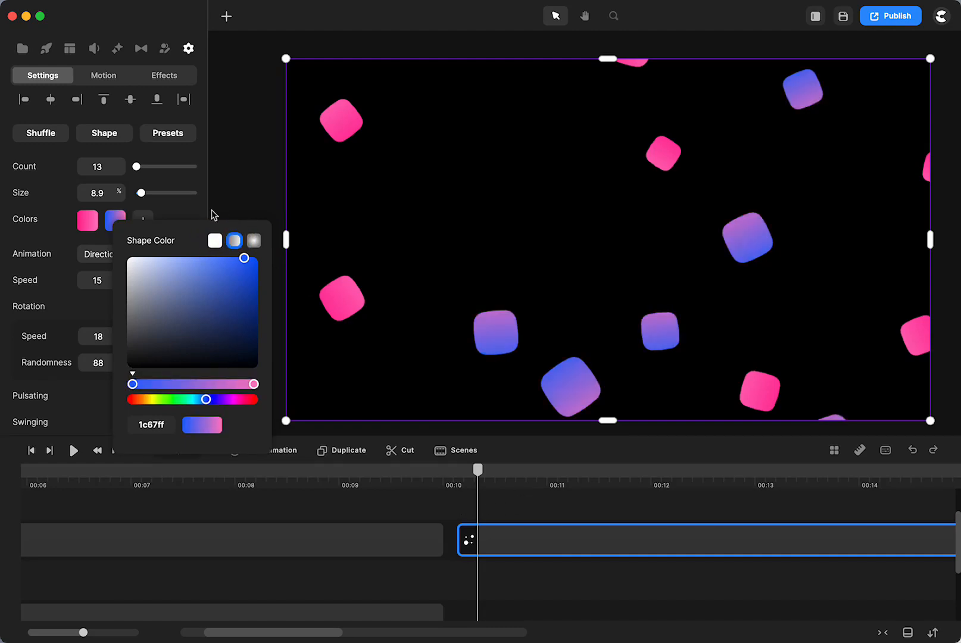
click(149, 219)
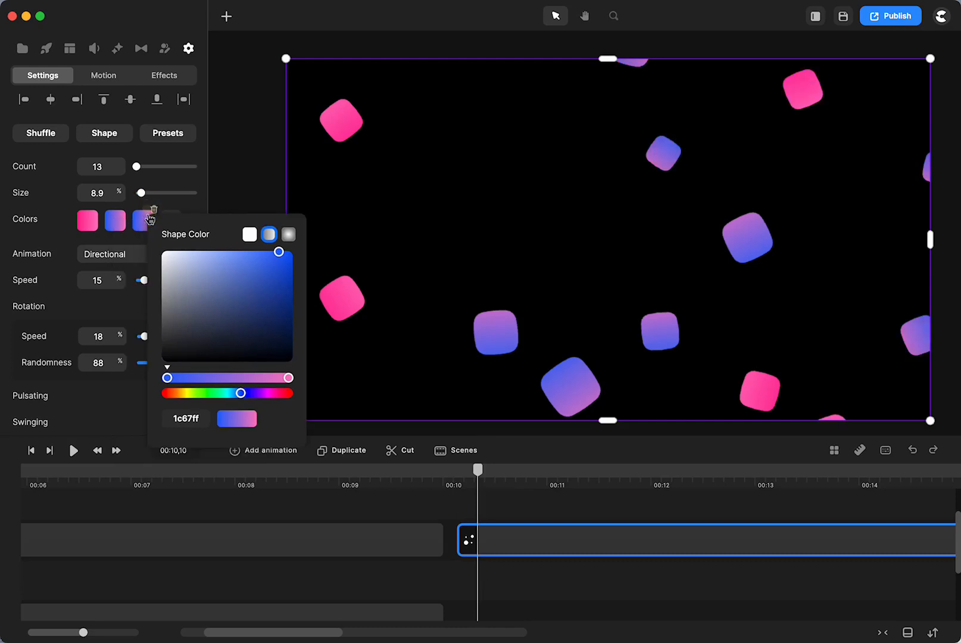
click(224, 393)
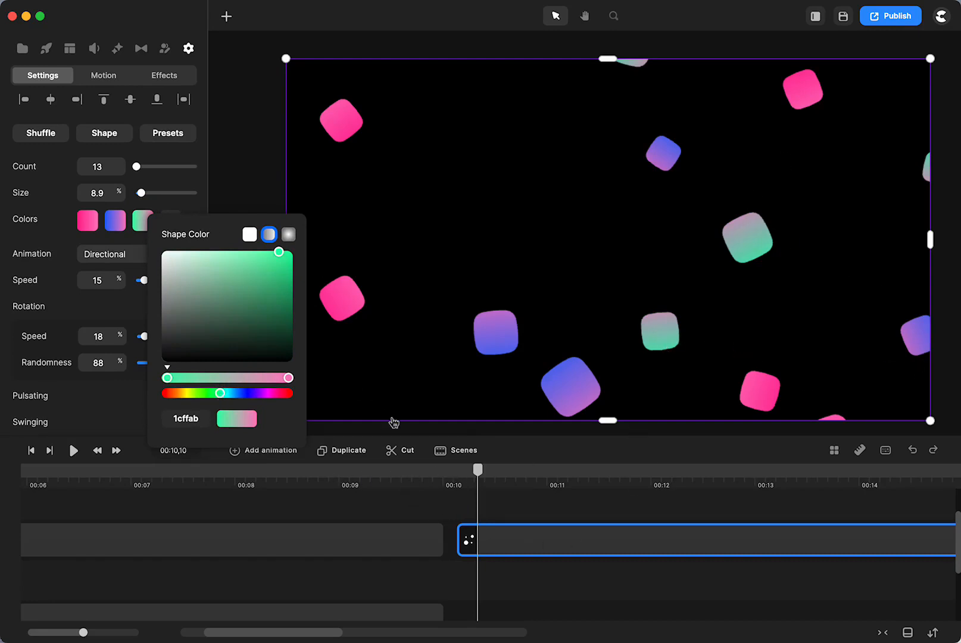
click(369, 510)
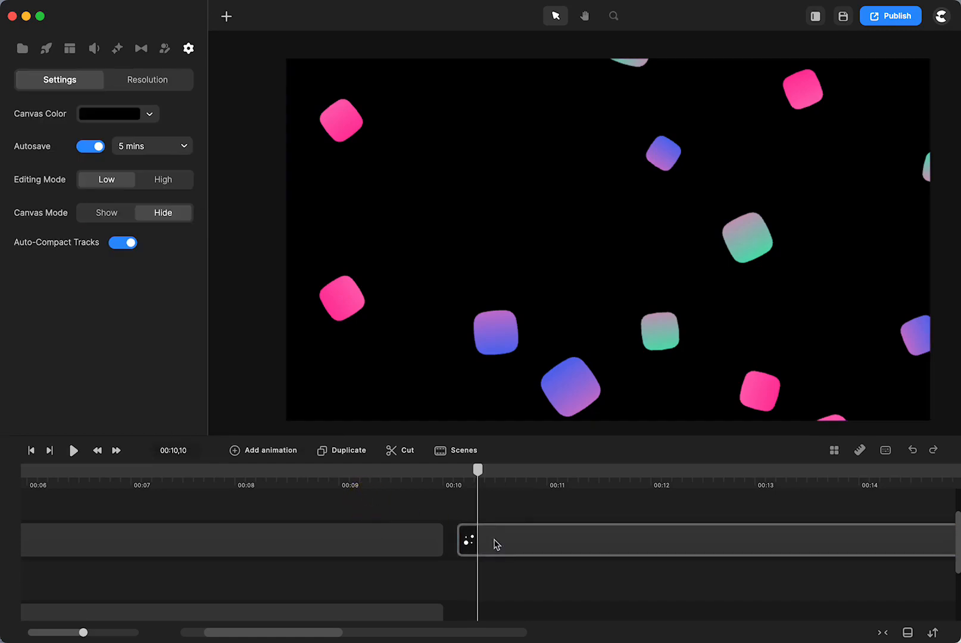
Set the multicoloured particles' size to 10.6% and their count to 19.
click(496, 543)
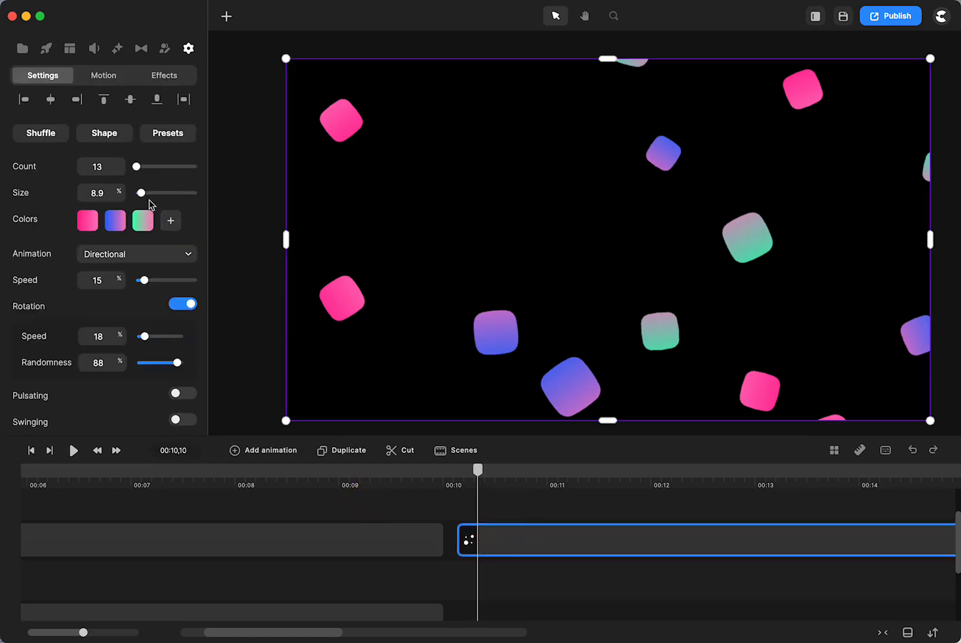
drag(143, 194, 138, 166)
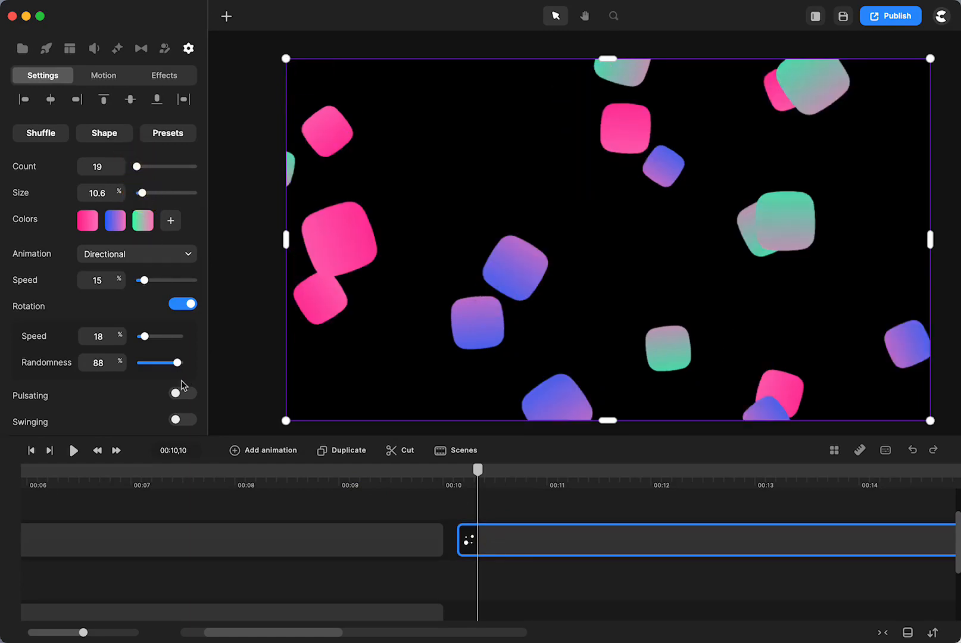
Try the Static animation on the particles clip and preview it until just past the 13-second mark.
click(166, 257)
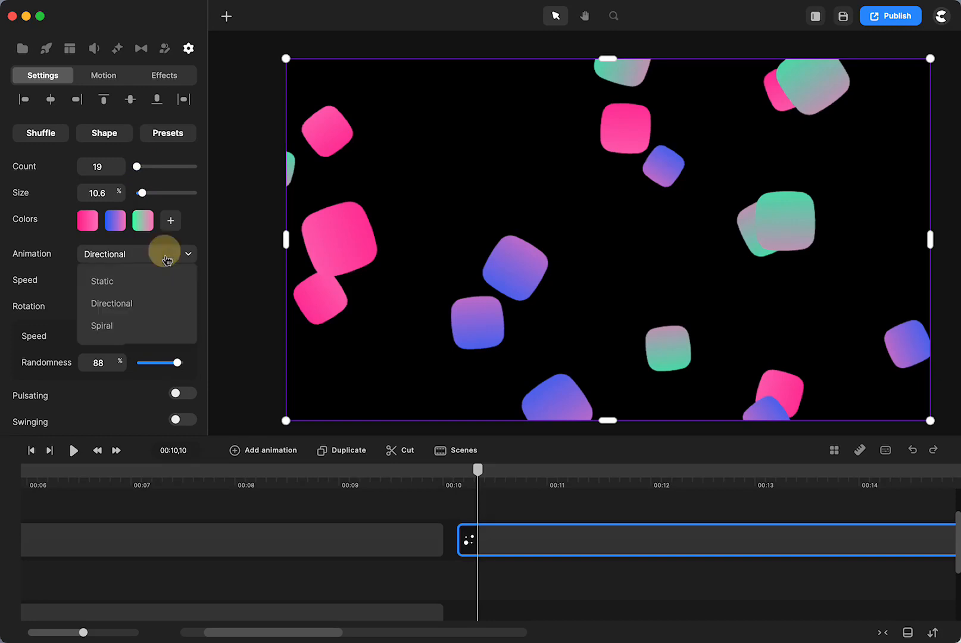
click(112, 284)
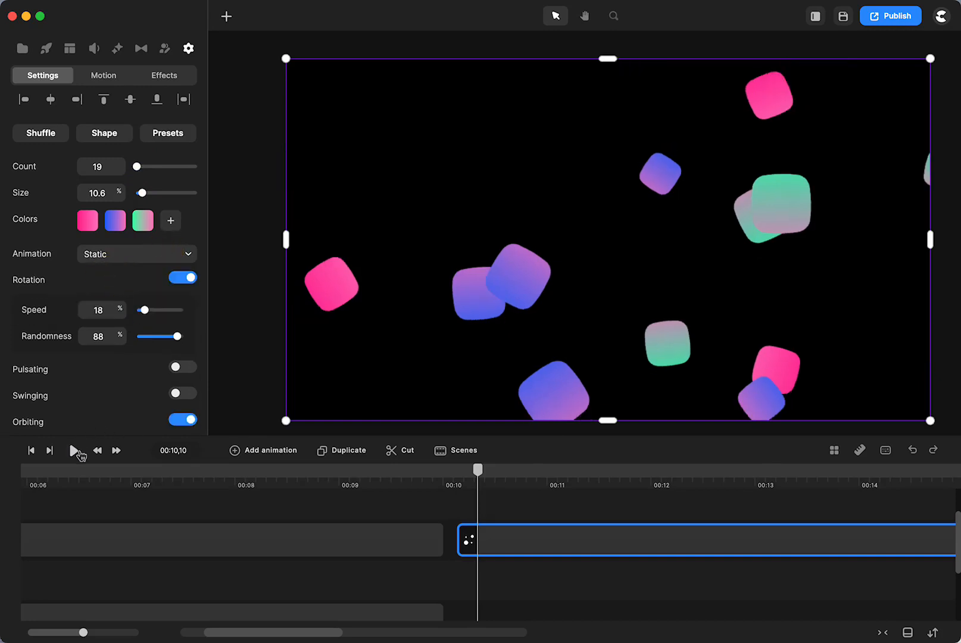
click(75, 451)
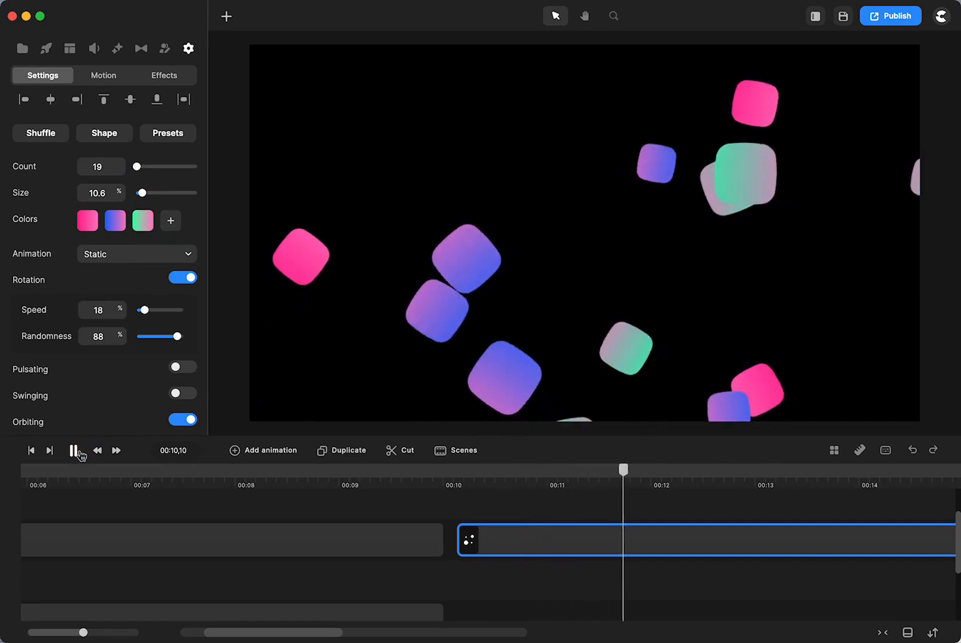
click(75, 451)
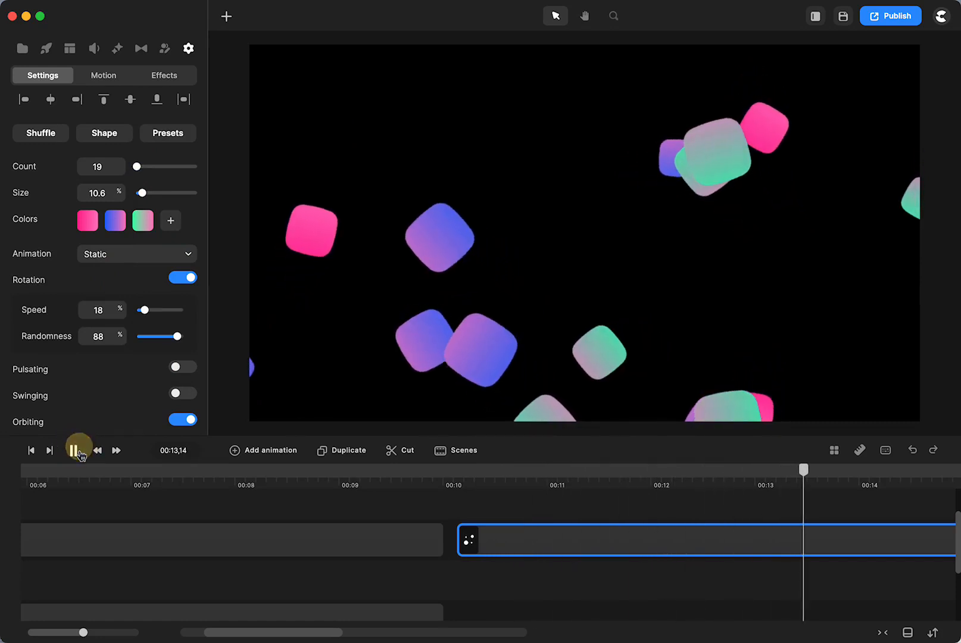
Set the particles clip's animation to Spiral and extend the clip's end beyond the 18-second mark.
click(125, 261)
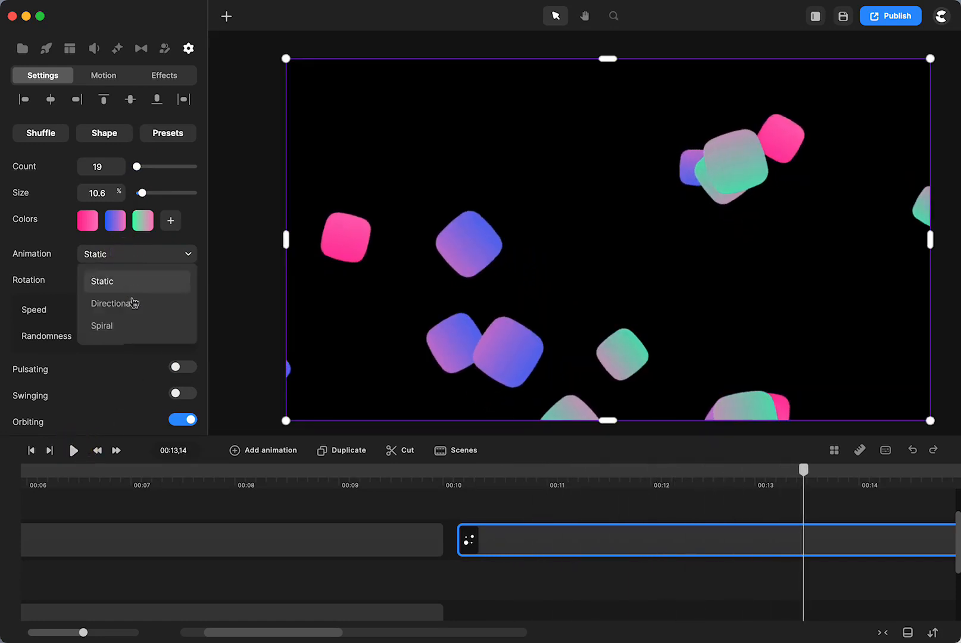
click(118, 327)
scroll(534, 533, right, 5)
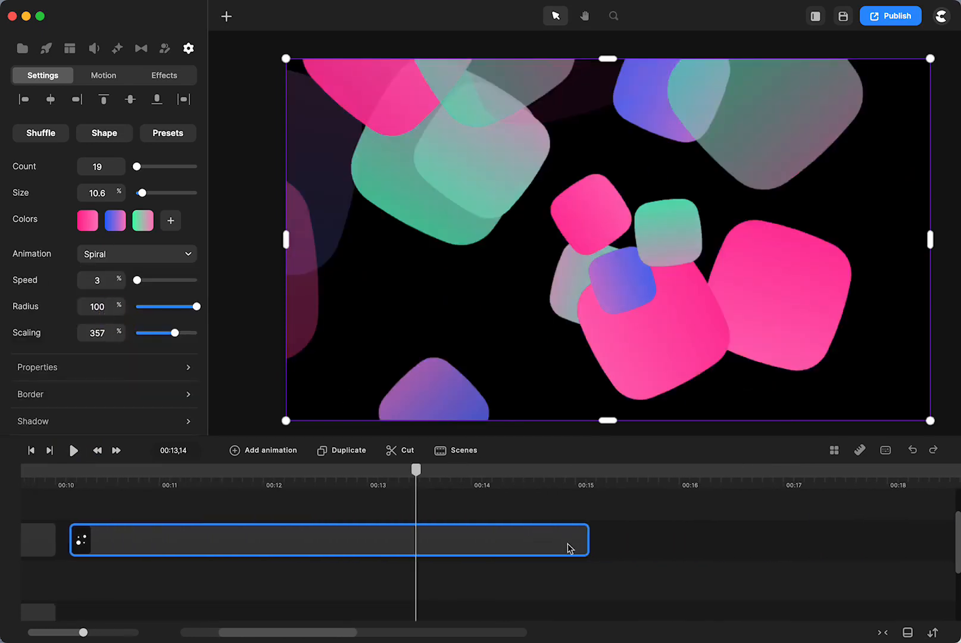
drag(589, 535, 868, 521)
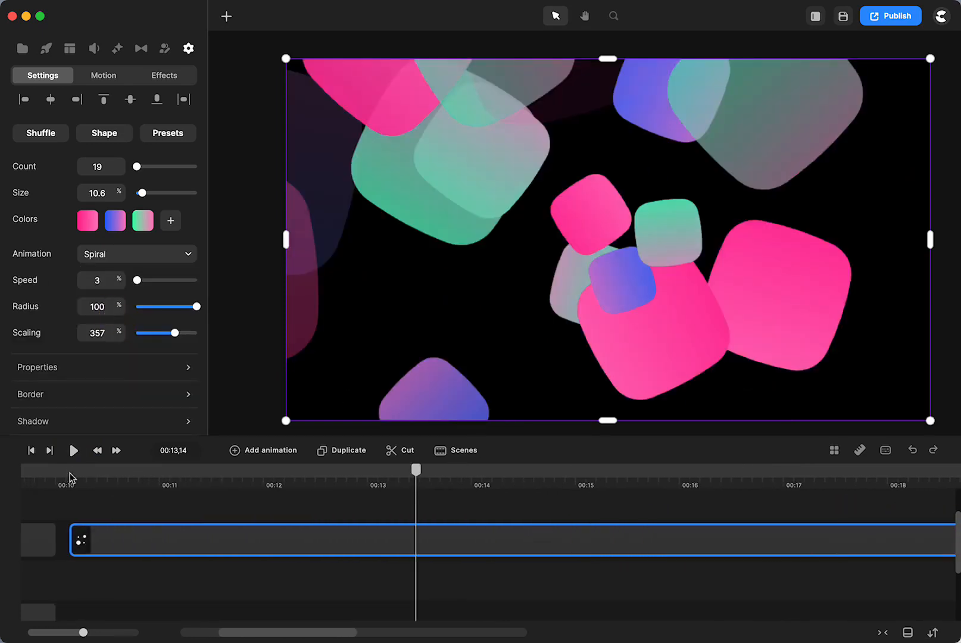
Preview the spiral animation from the clip's start near 10 seconds and set its speed to 25%.
click(72, 479)
click(75, 450)
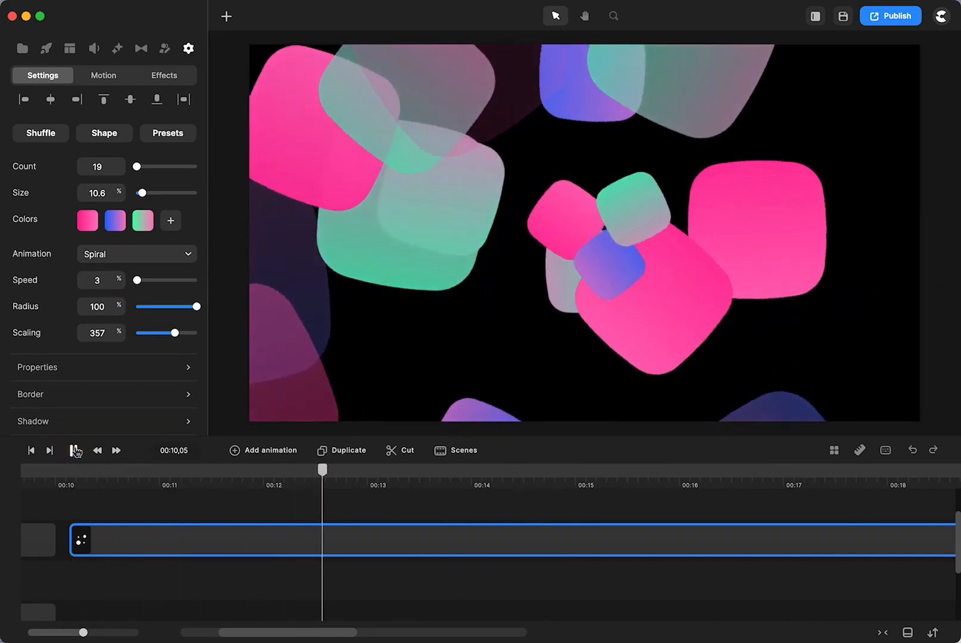
click(75, 450)
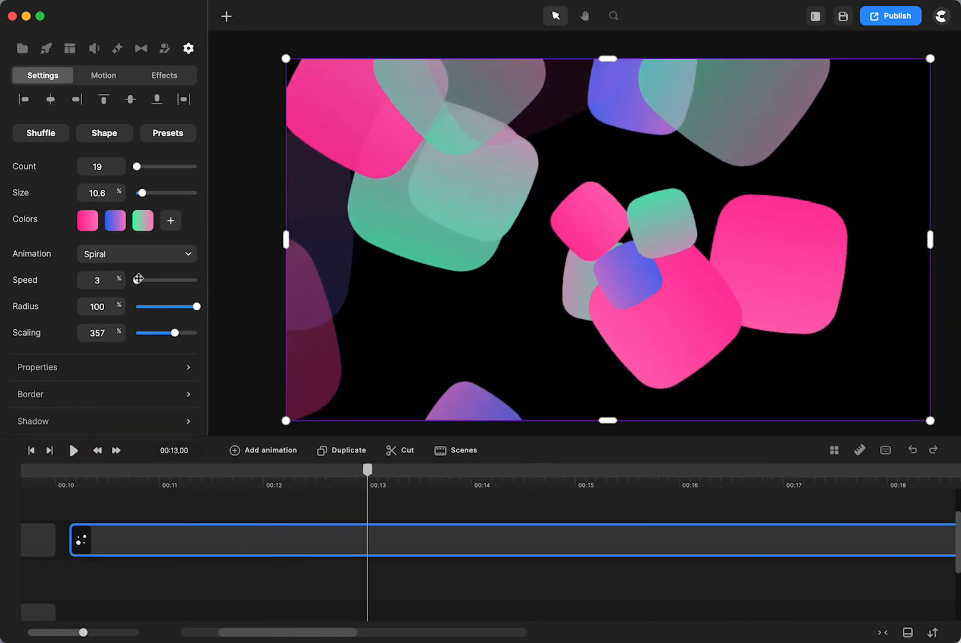
drag(138, 279, 150, 280)
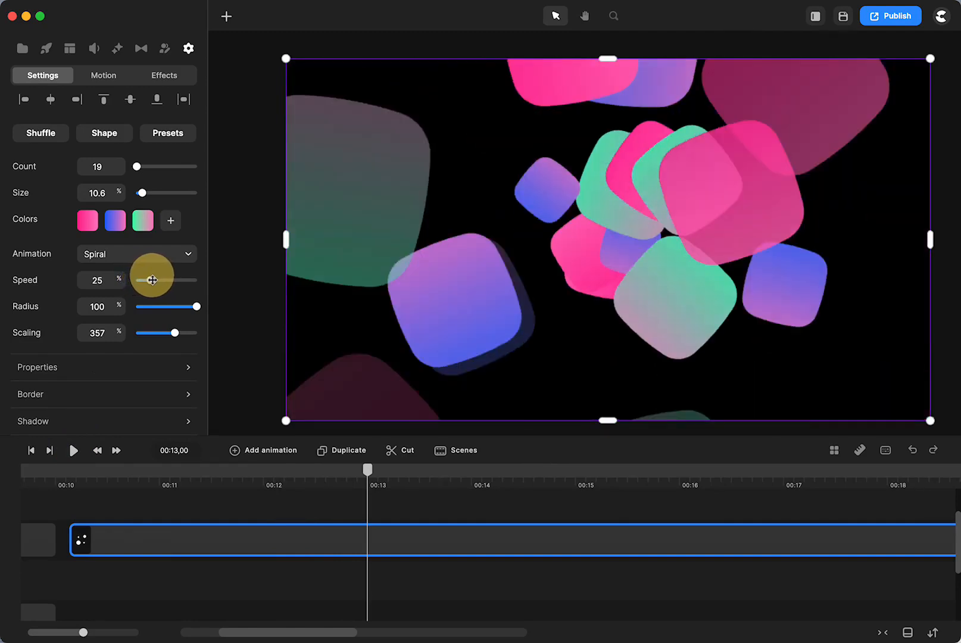
Preview the Spiral animation at 25% speed from the clip's start until past the 12-second mark.
click(74, 482)
click(74, 450)
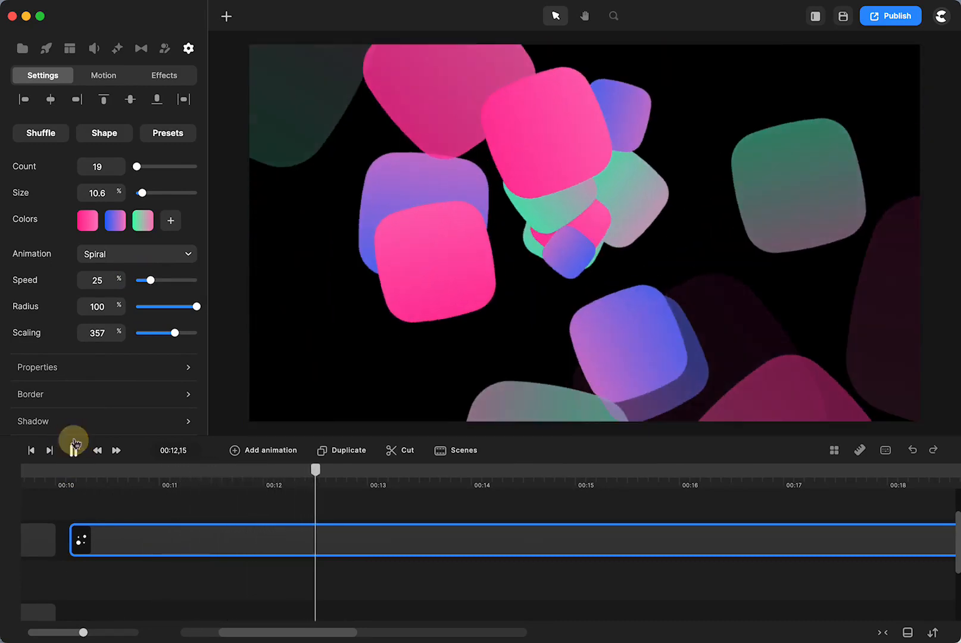
click(74, 446)
Set the Spiral animation's scaling to 150% and preview it from the clip's start to about 12 seconds.
click(194, 306)
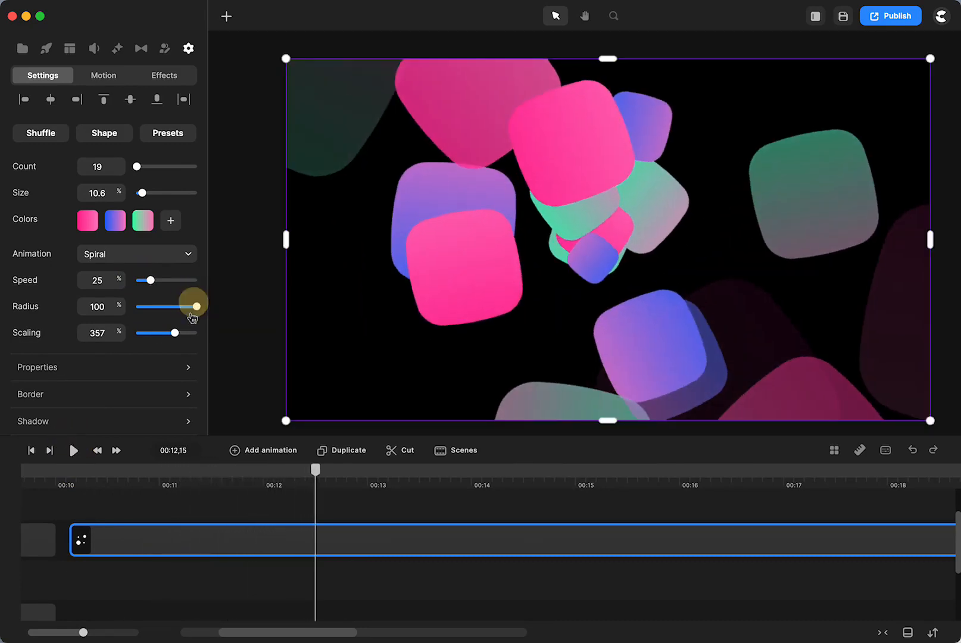
drag(160, 334, 143, 332)
click(69, 477)
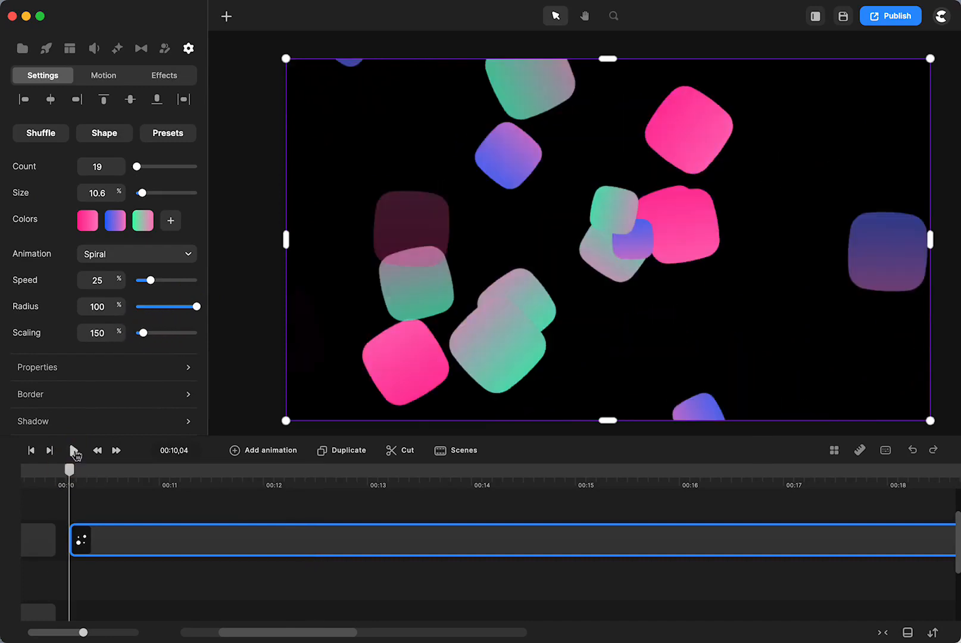
click(73, 451)
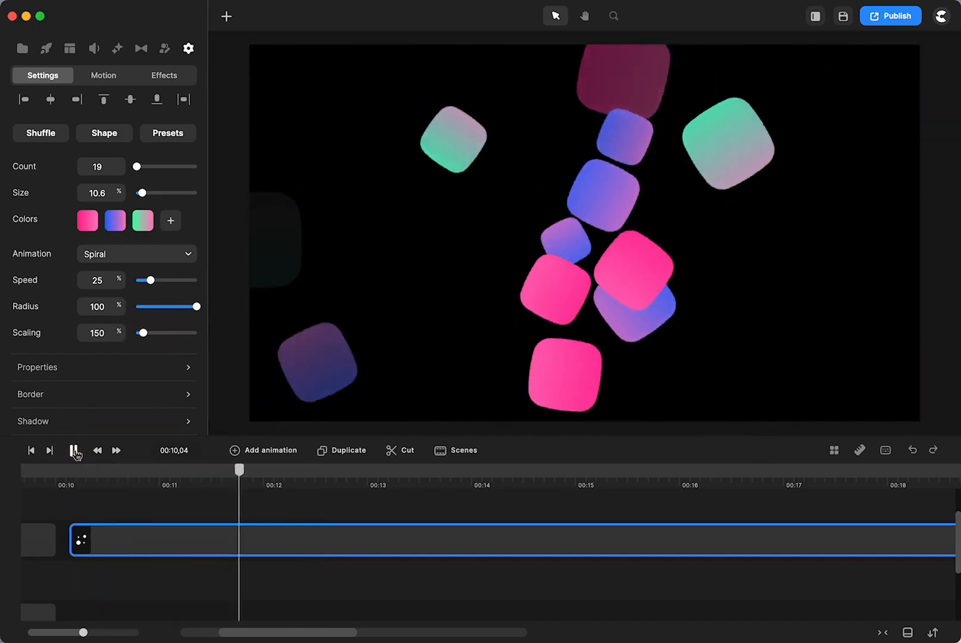
click(73, 451)
Set the particles' animation to Directional and preview it from the clip's start until past 14 seconds.
click(150, 257)
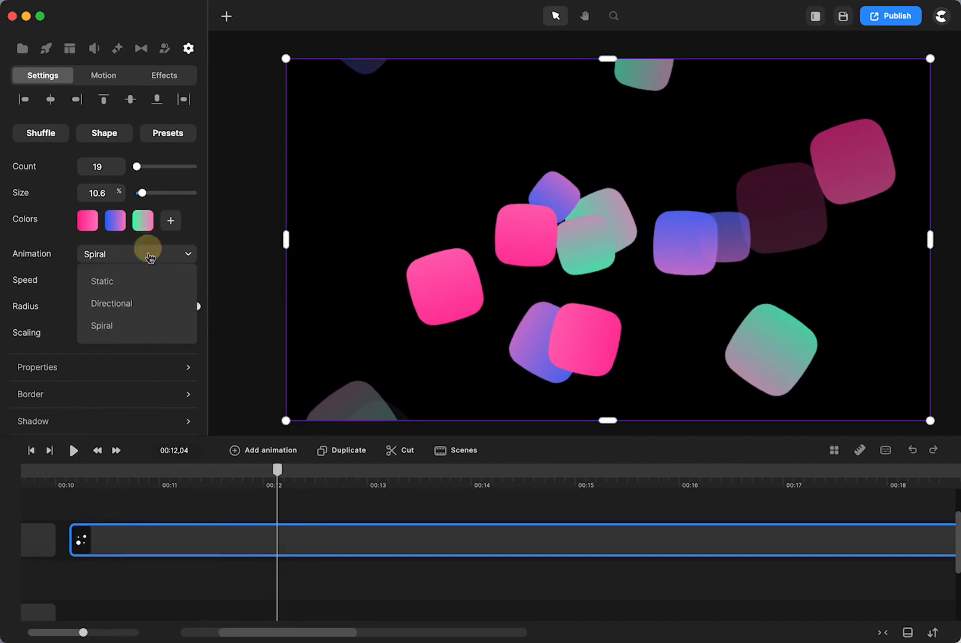
click(112, 304)
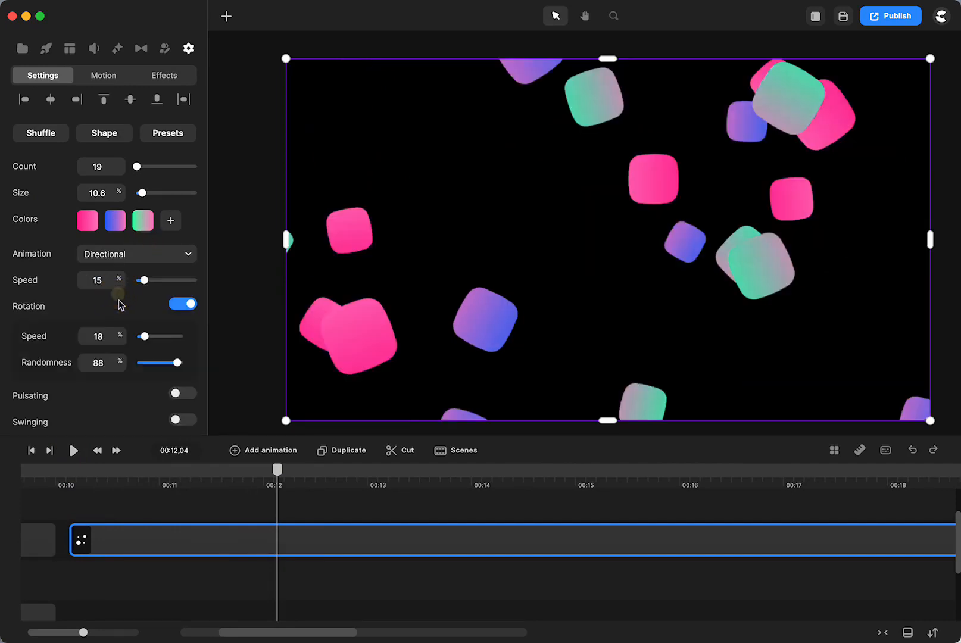
click(72, 471)
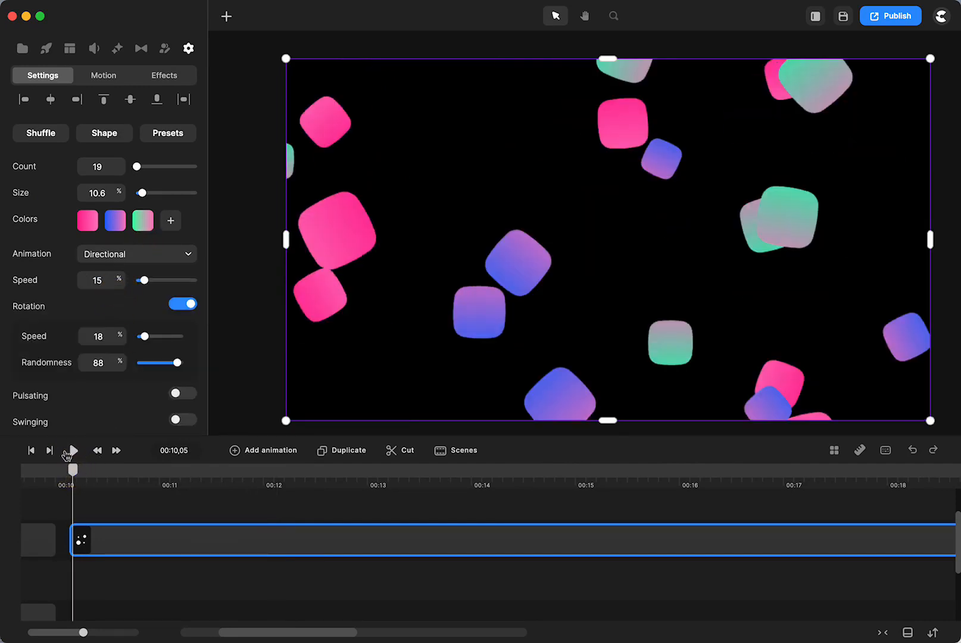
click(74, 451)
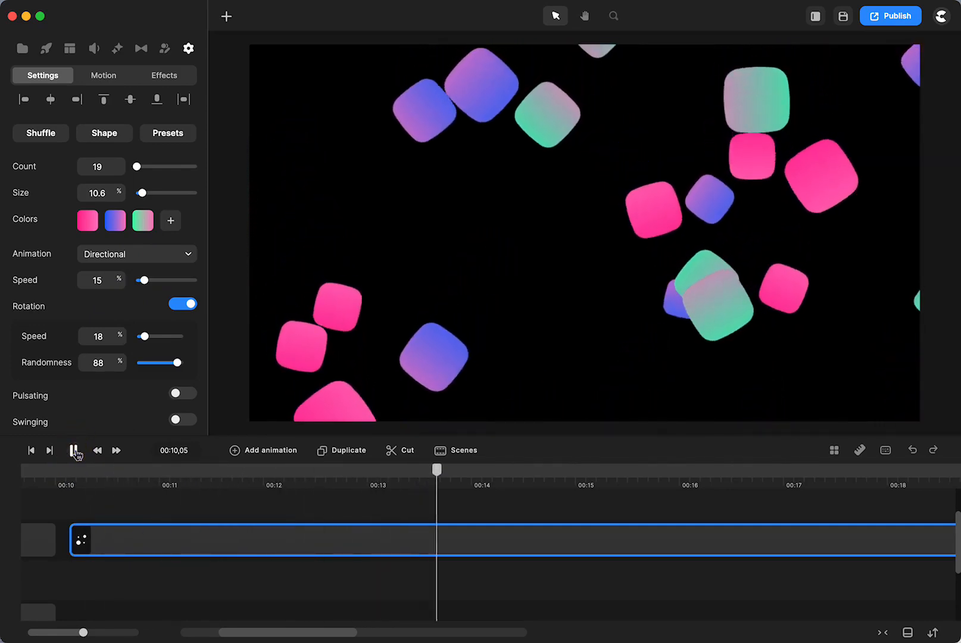
click(73, 451)
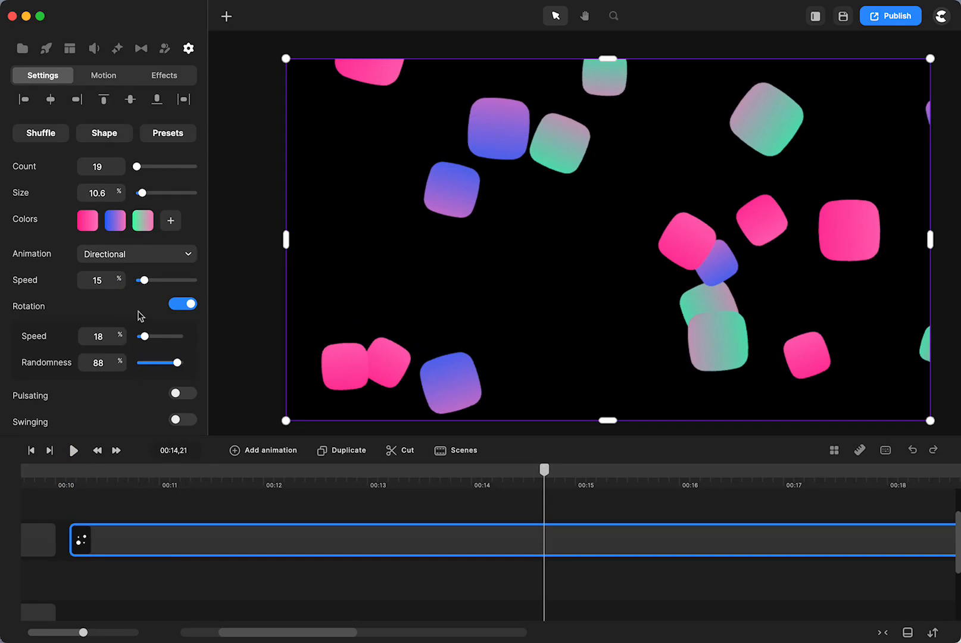
Try Pulsating on the directional particles, preview it from the clip's start, and turn Pulsating off again.
scroll(121, 326, down, 5)
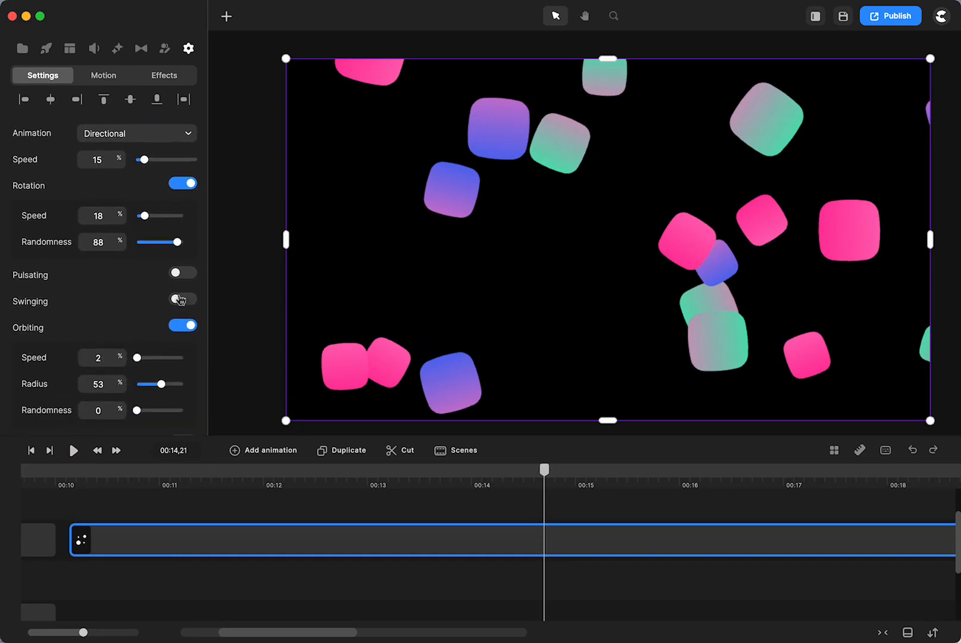
click(177, 273)
click(80, 470)
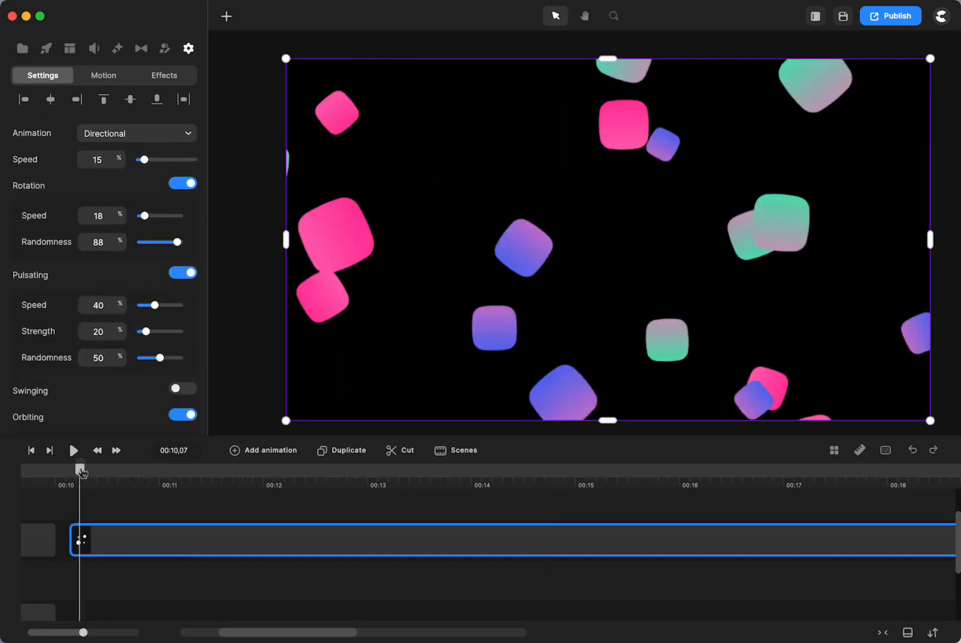
click(74, 453)
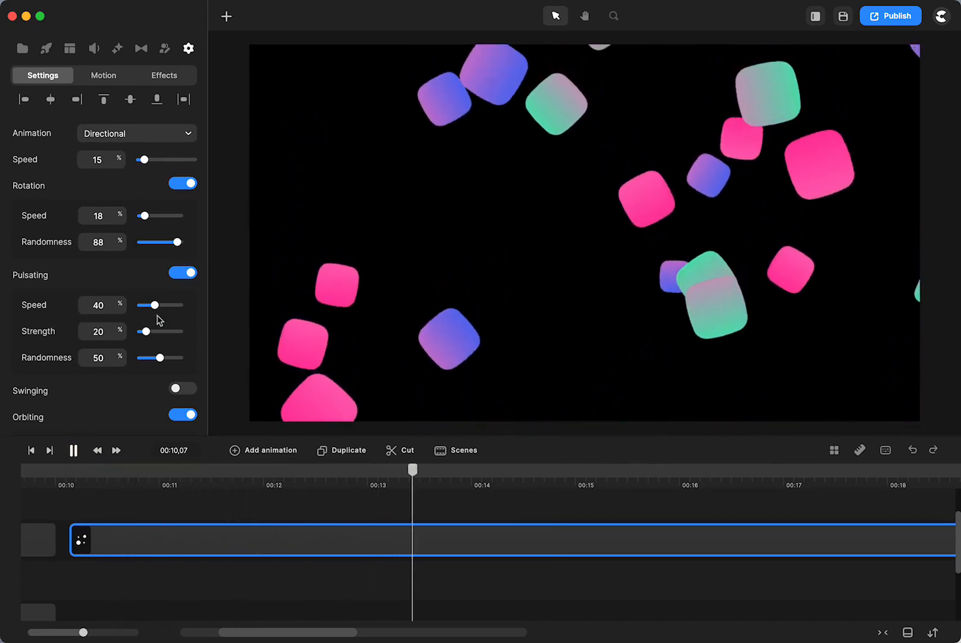
click(73, 450)
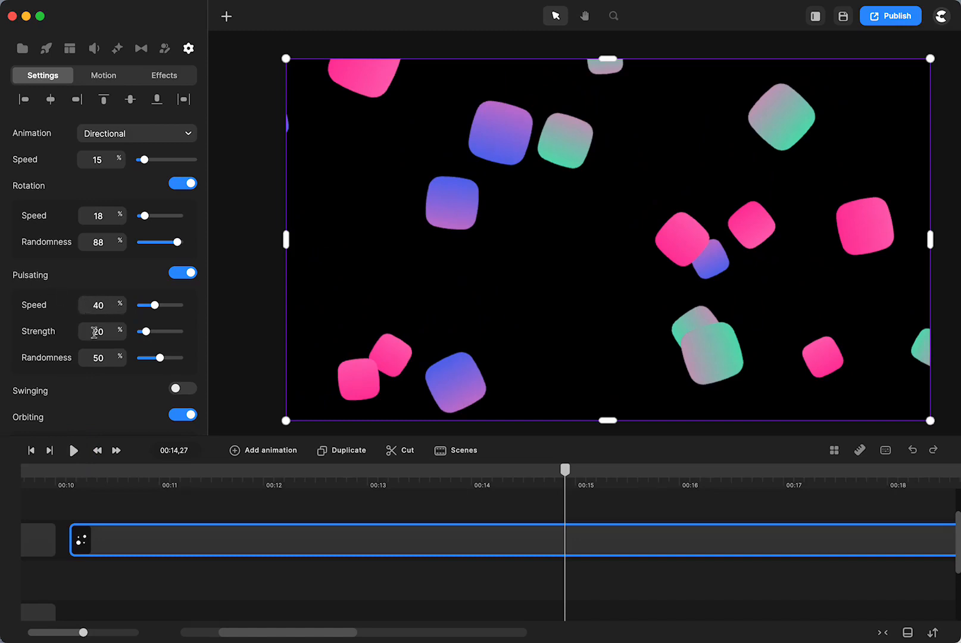
scroll(101, 353, down, 3)
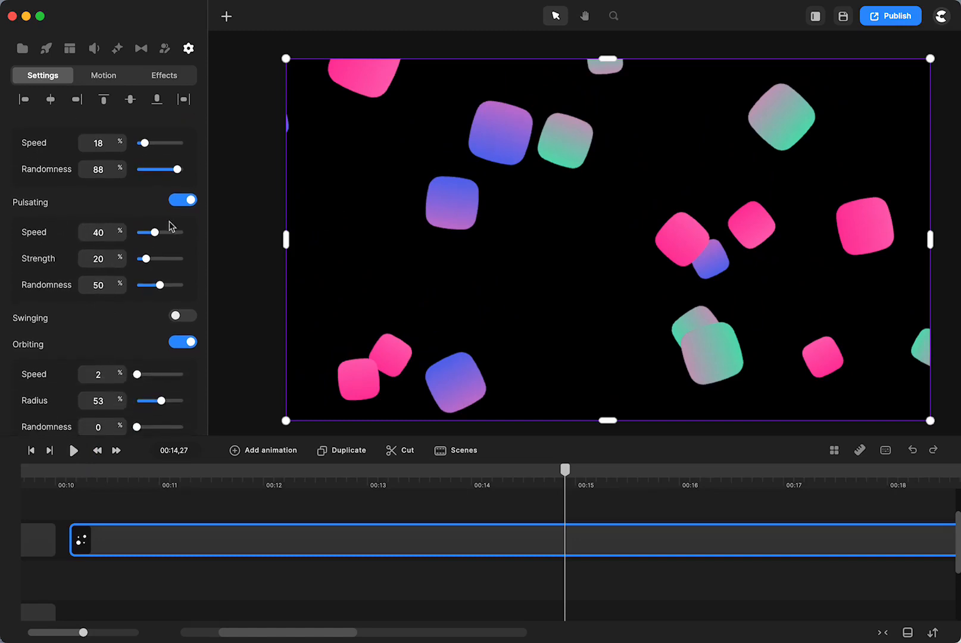
click(189, 200)
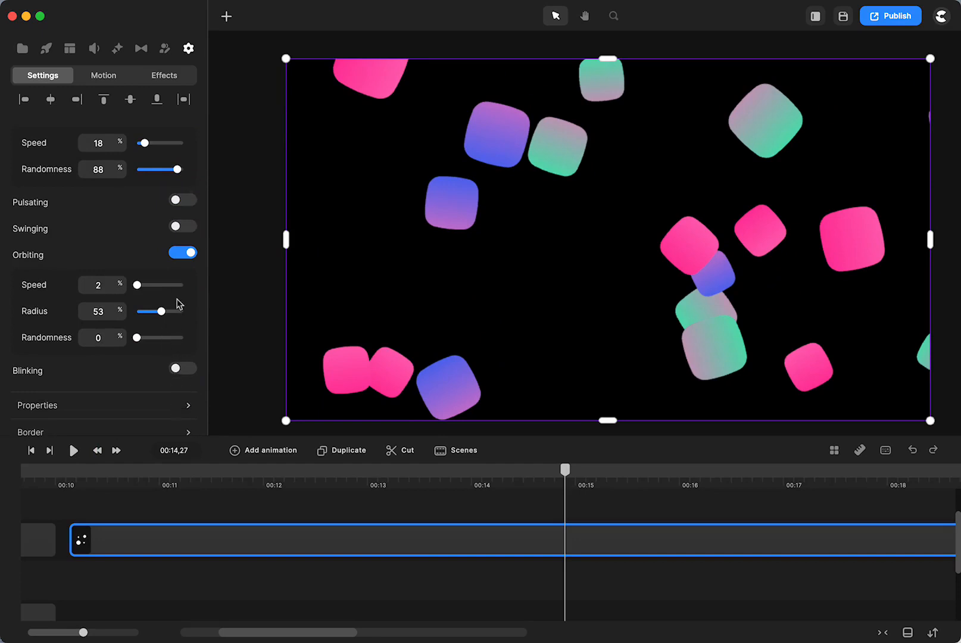
Turn on Swinging for the particles and preview the motion briefly from the clip's start.
click(176, 227)
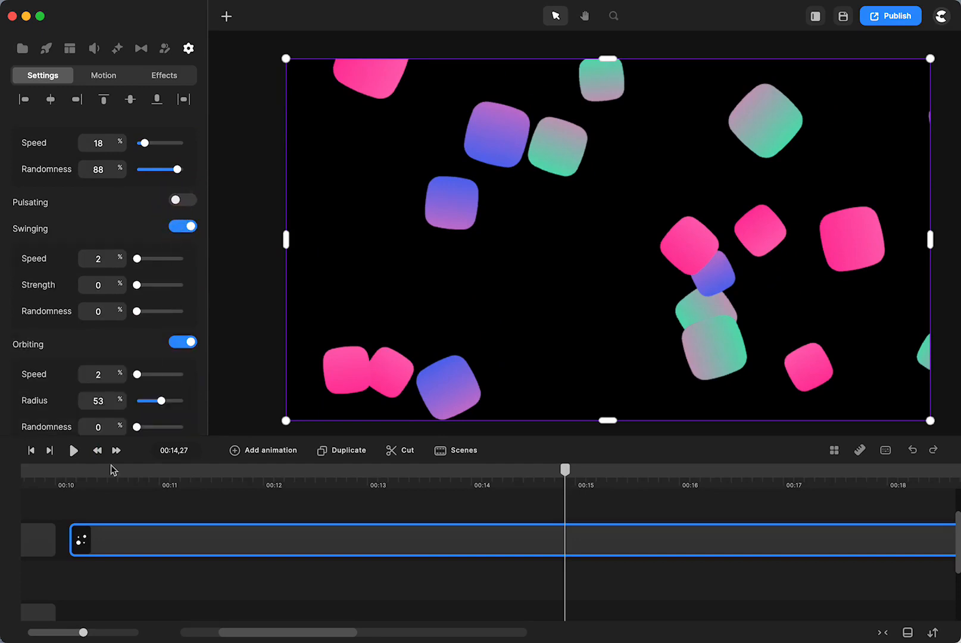
click(75, 472)
click(74, 451)
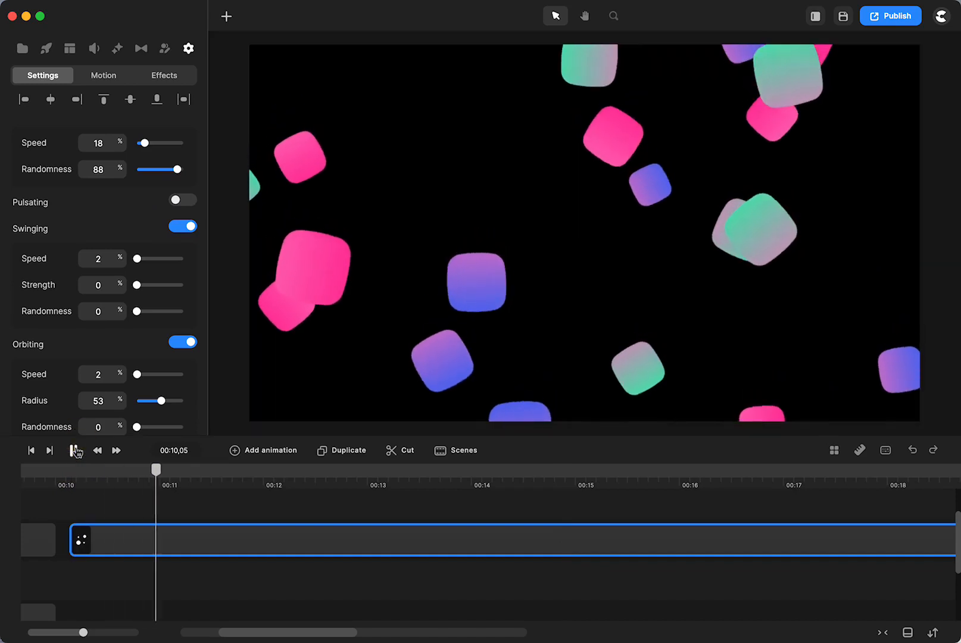
click(74, 450)
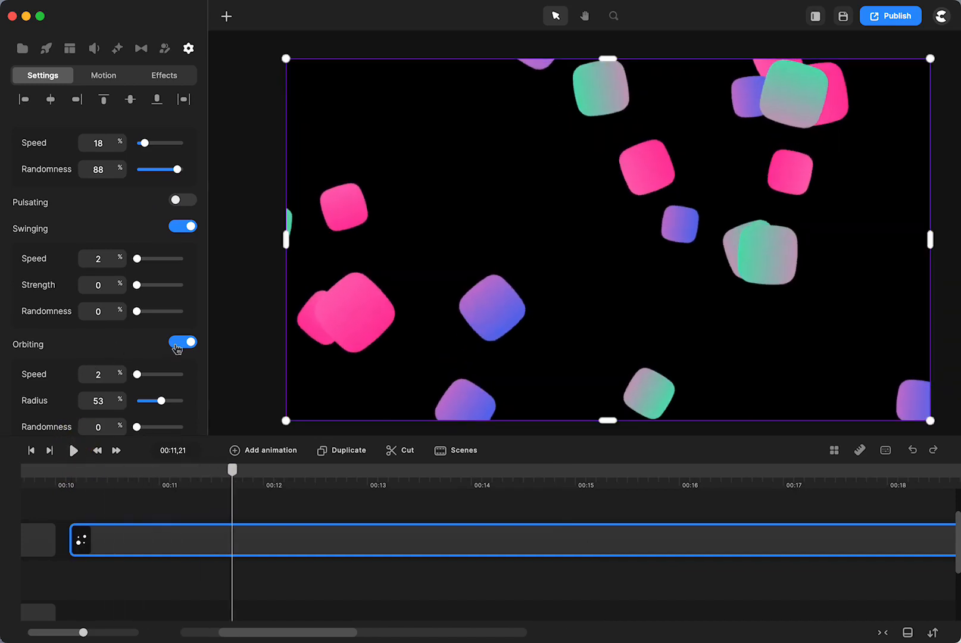
Try the particles without Orbiting, preview the motion from the clip's start, and turn Orbiting back on.
click(177, 348)
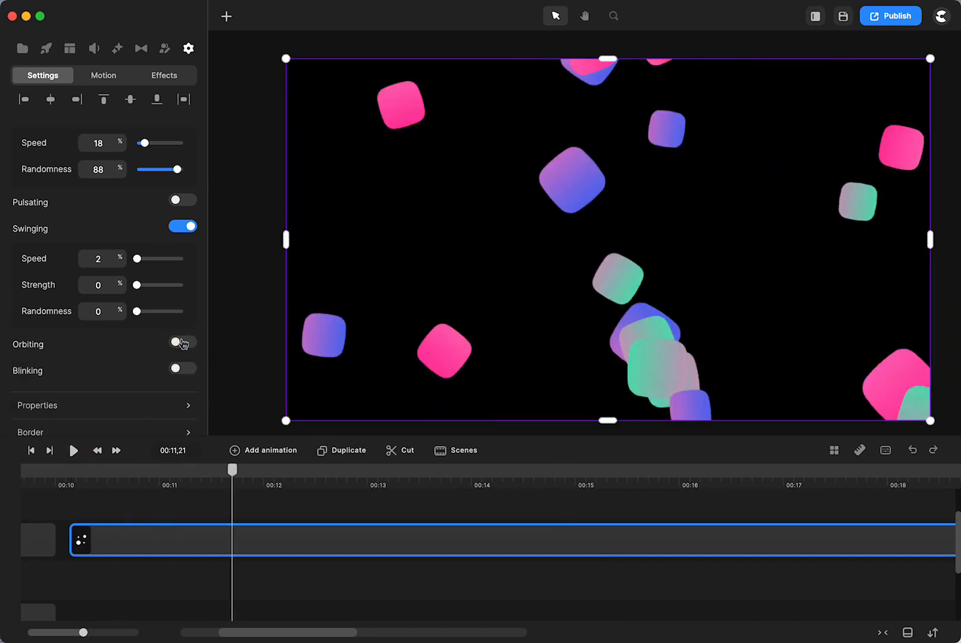
click(79, 472)
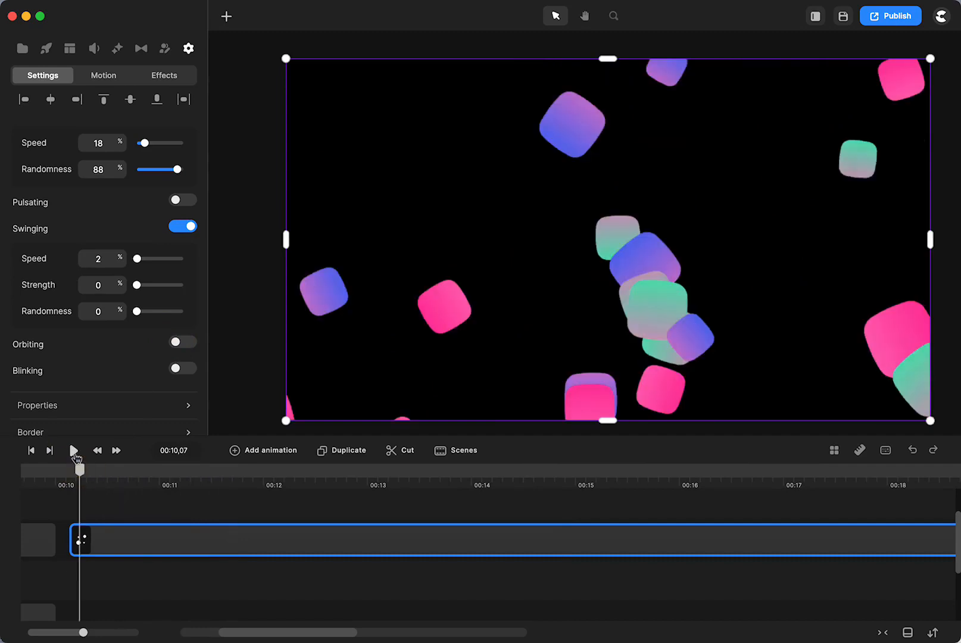
click(73, 451)
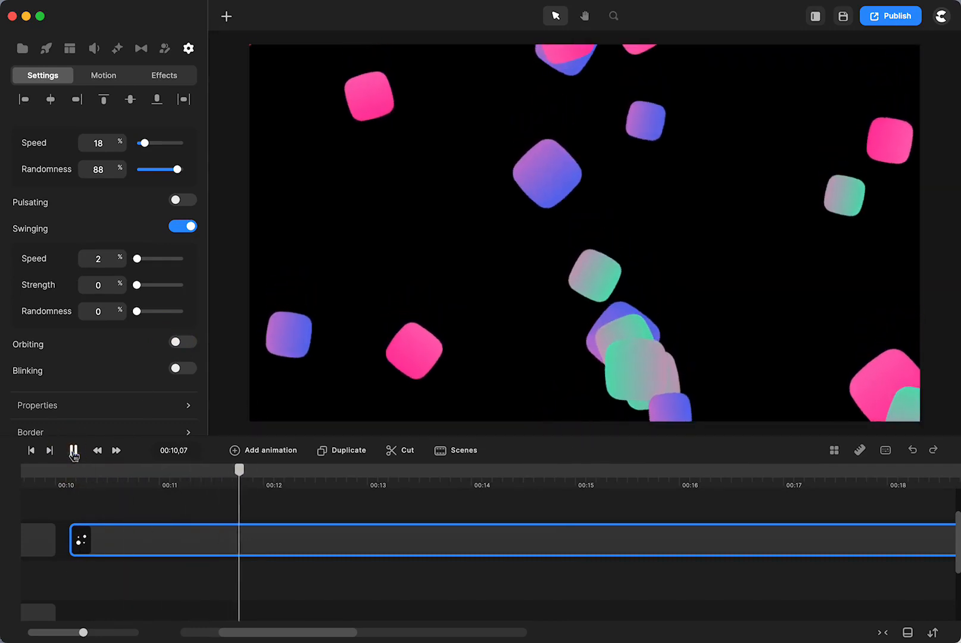
click(73, 451)
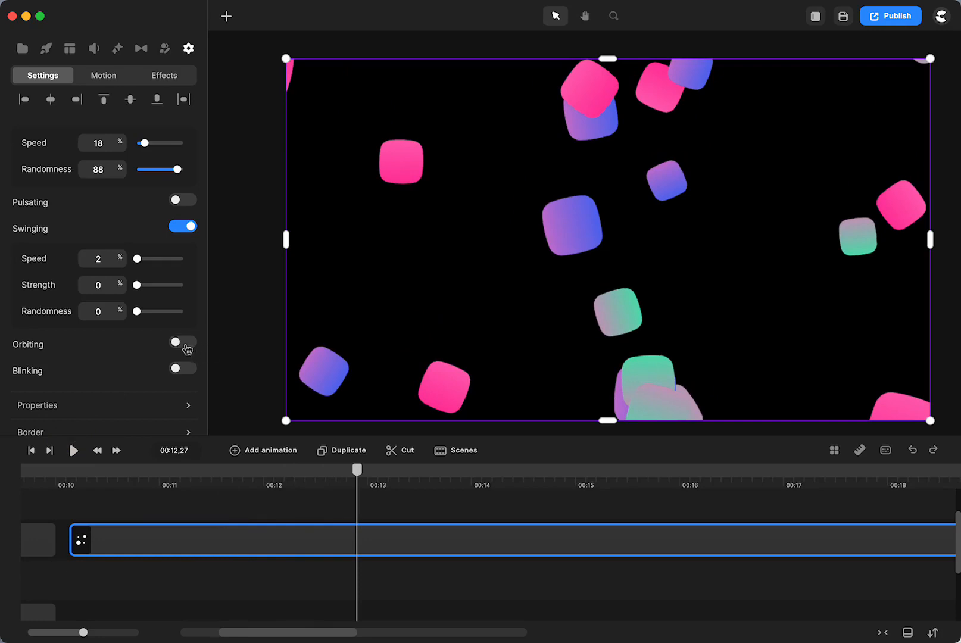
click(176, 343)
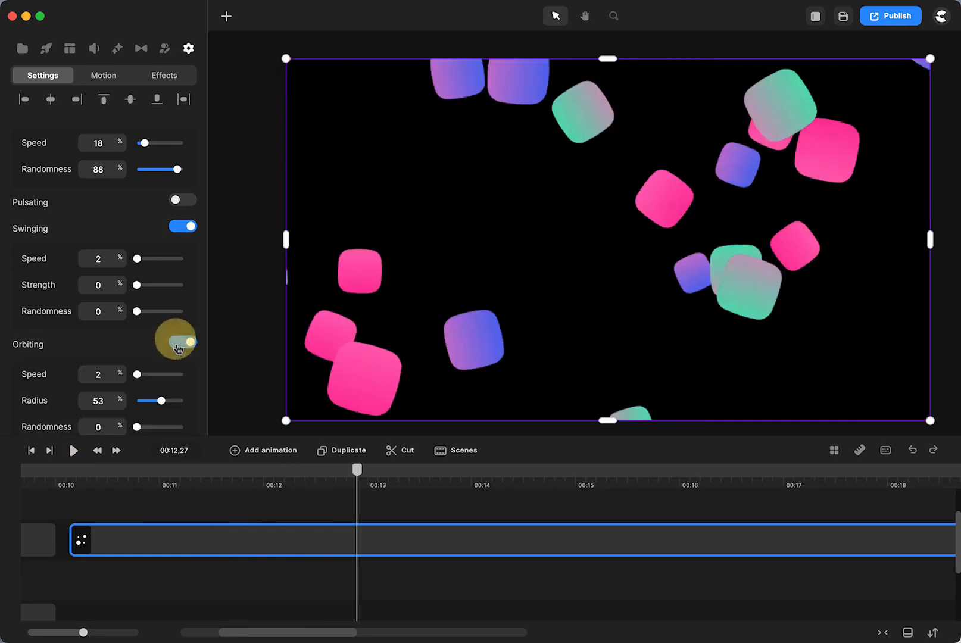
Preview the particles with Orbiting enabled from the clip's start to almost 12 seconds.
click(68, 474)
click(73, 450)
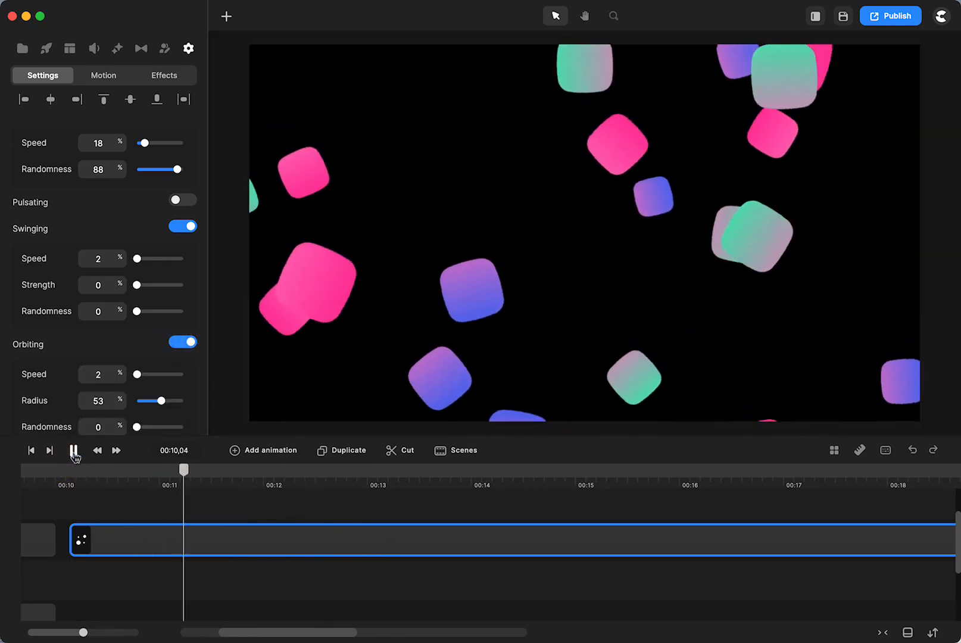
key(space)
Turn on Blinking for the particles and preview it from the clip's start until past 13 seconds.
scroll(95, 396, down, 5)
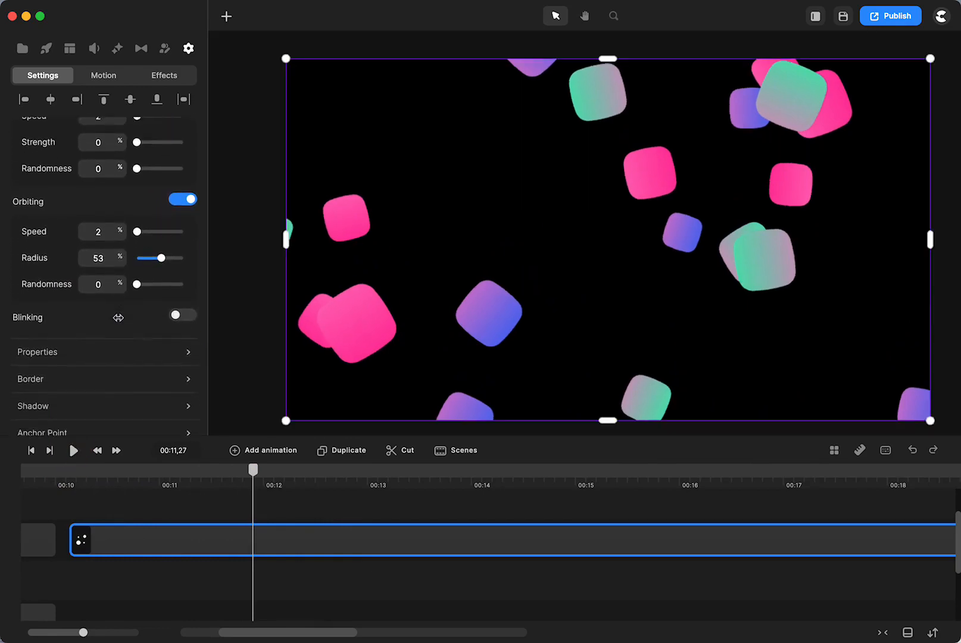
click(176, 307)
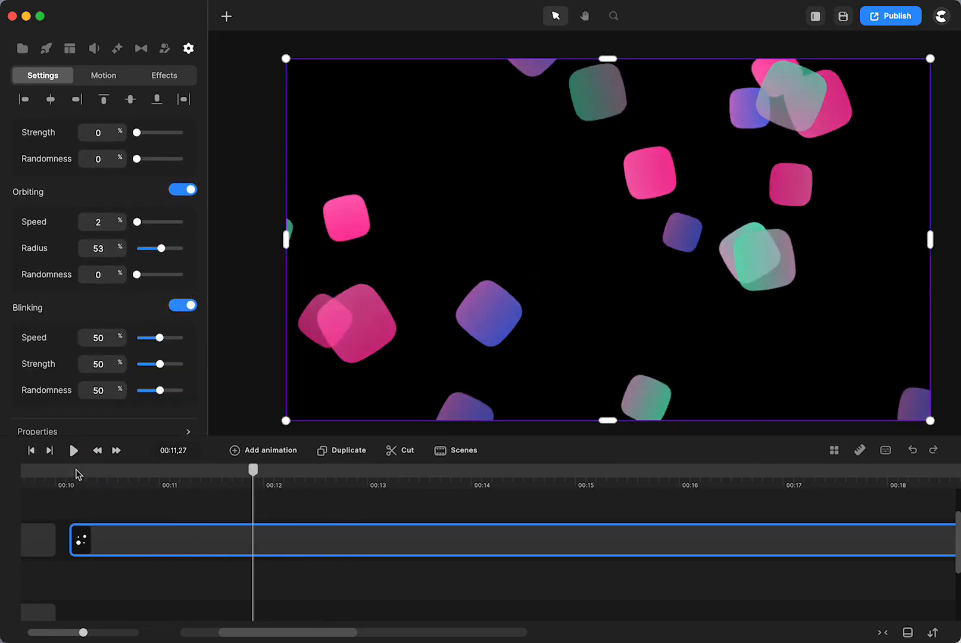
click(73, 473)
click(73, 451)
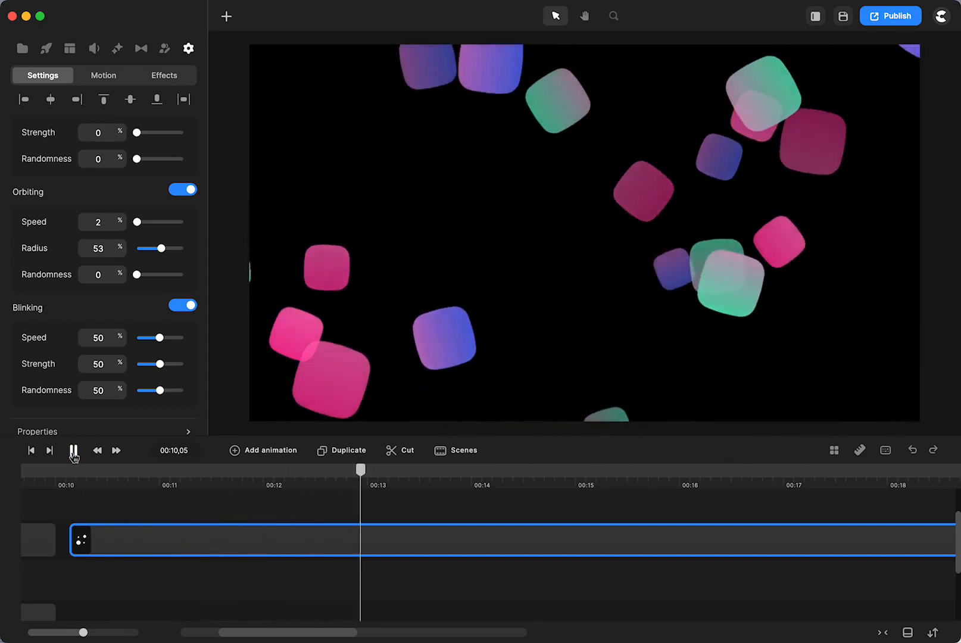
click(73, 451)
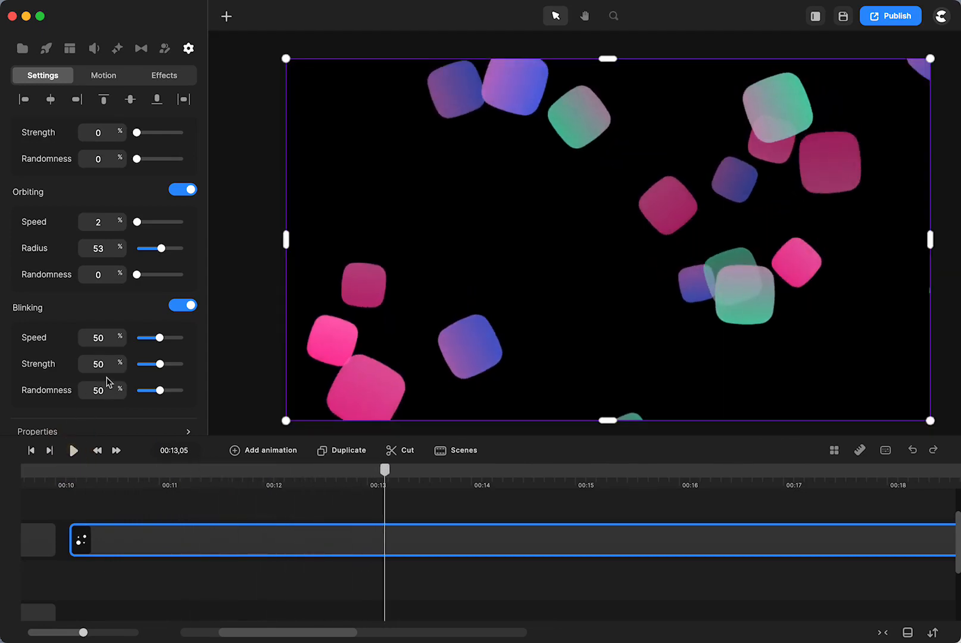
Look over the Swinging, Orbiting, Blinking and general particle settings, and preview the combined motion from the clip's start to past 12 seconds.
scroll(107, 382, down, 2)
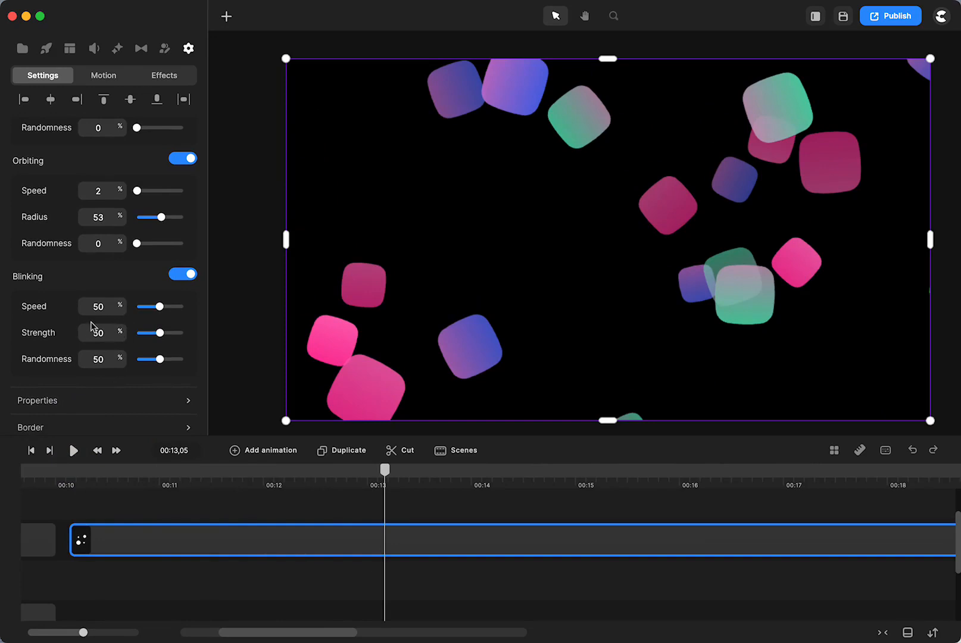
scroll(81, 296, up, 4)
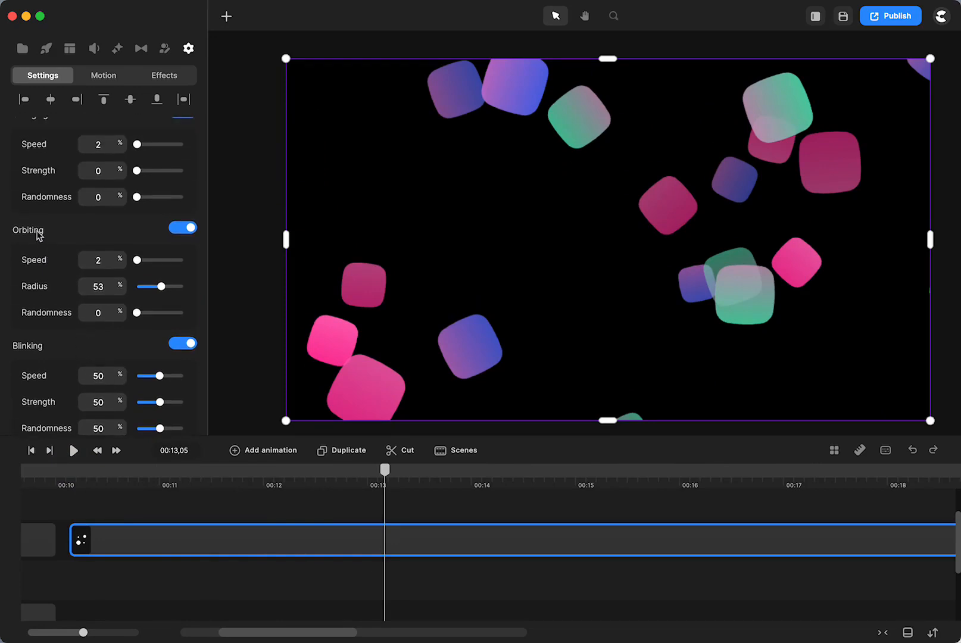
scroll(39, 237, up, 5)
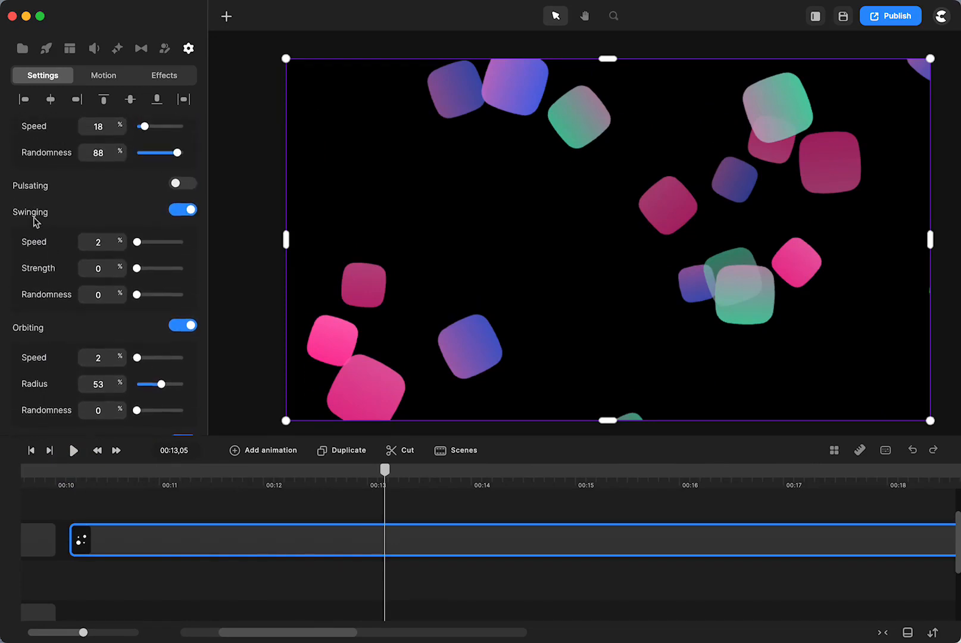
scroll(35, 223, down, 10)
scroll(36, 225, up, 18)
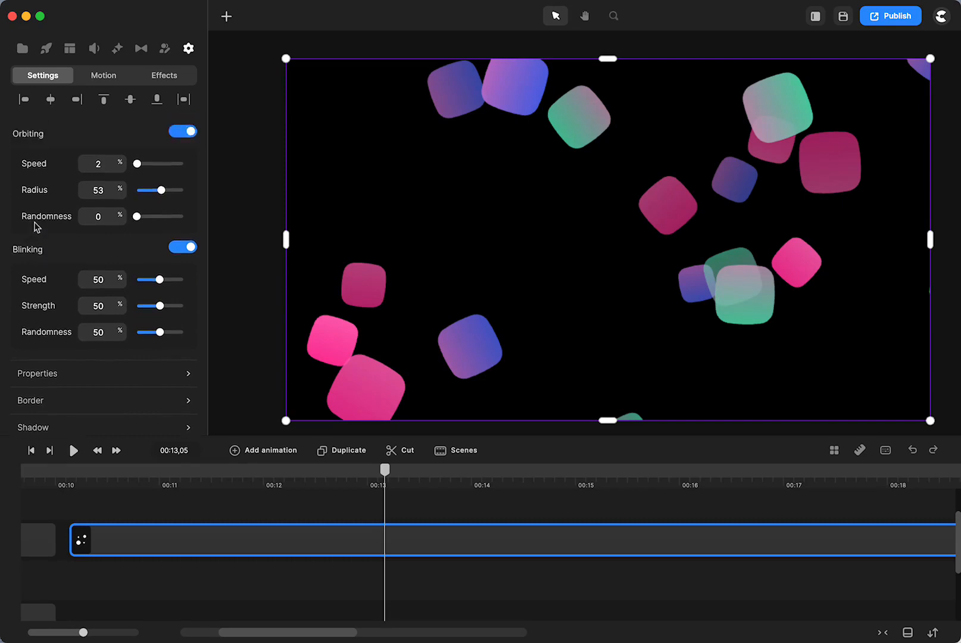
scroll(35, 225, up, 2)
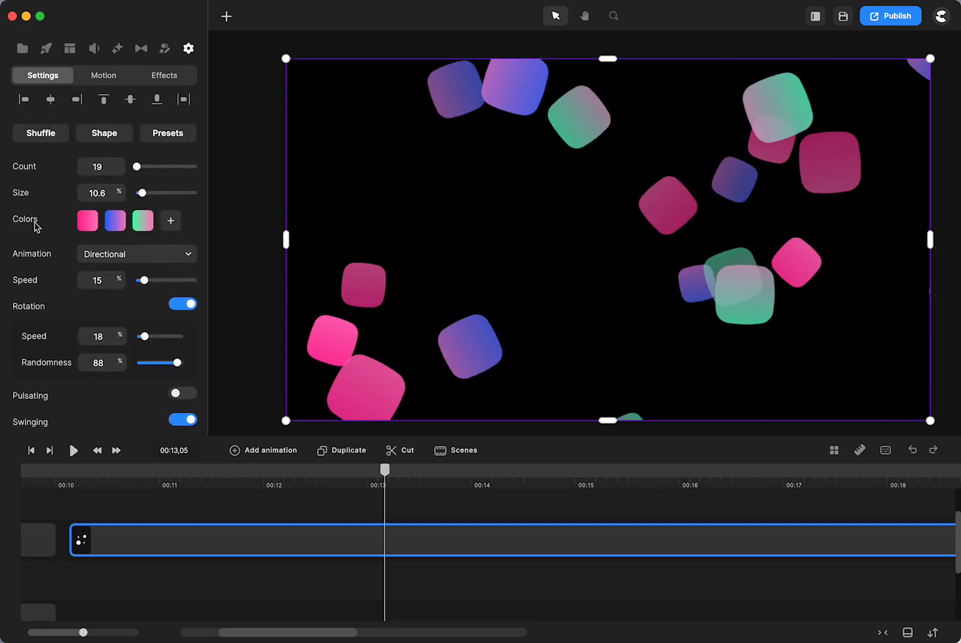
click(71, 469)
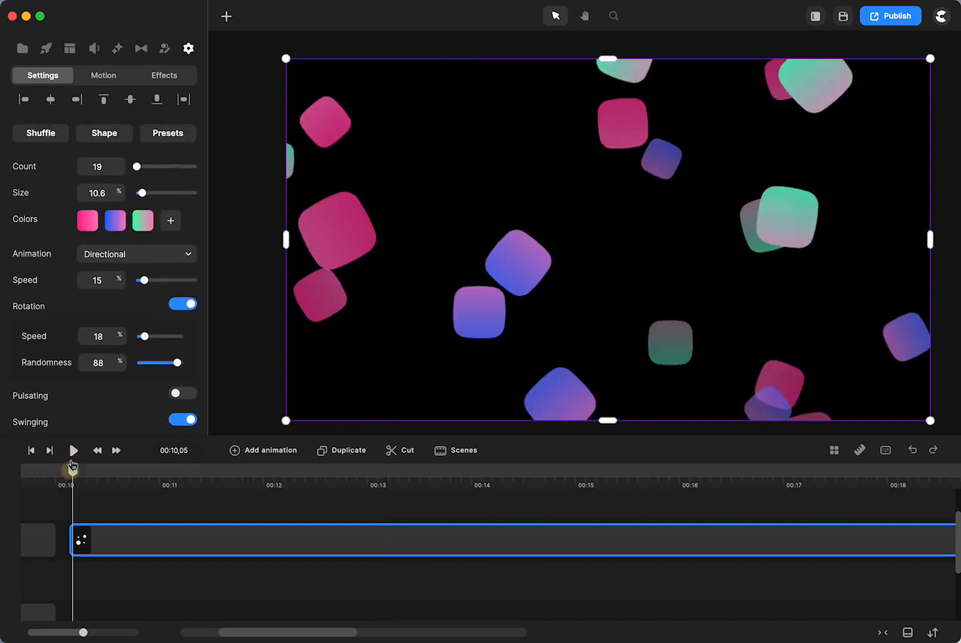
click(73, 451)
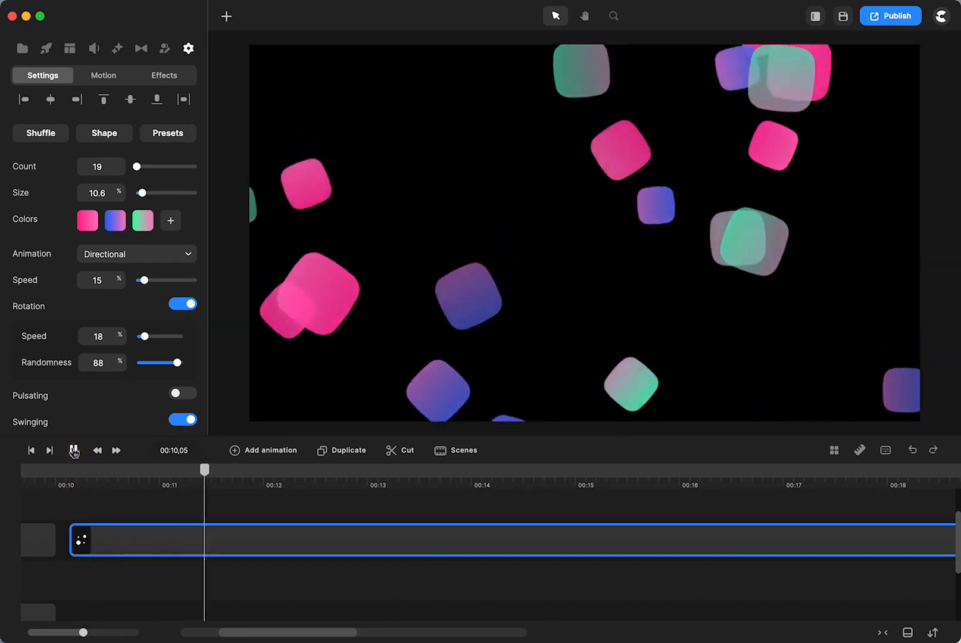
click(74, 451)
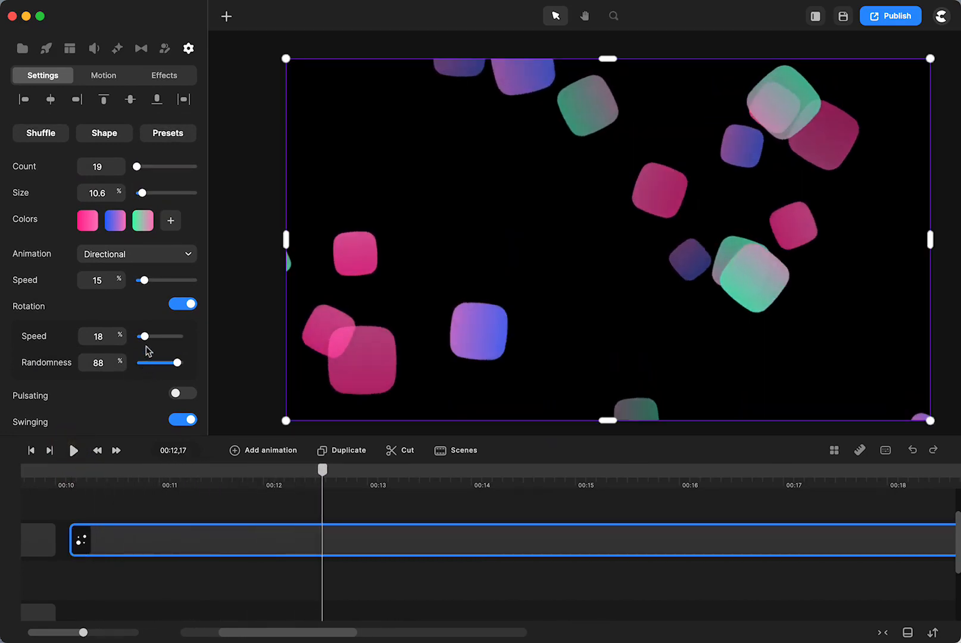
Set the particles' Rotation speed to 56% and preview the faster spin to past 14 seconds.
drag(143, 338, 162, 336)
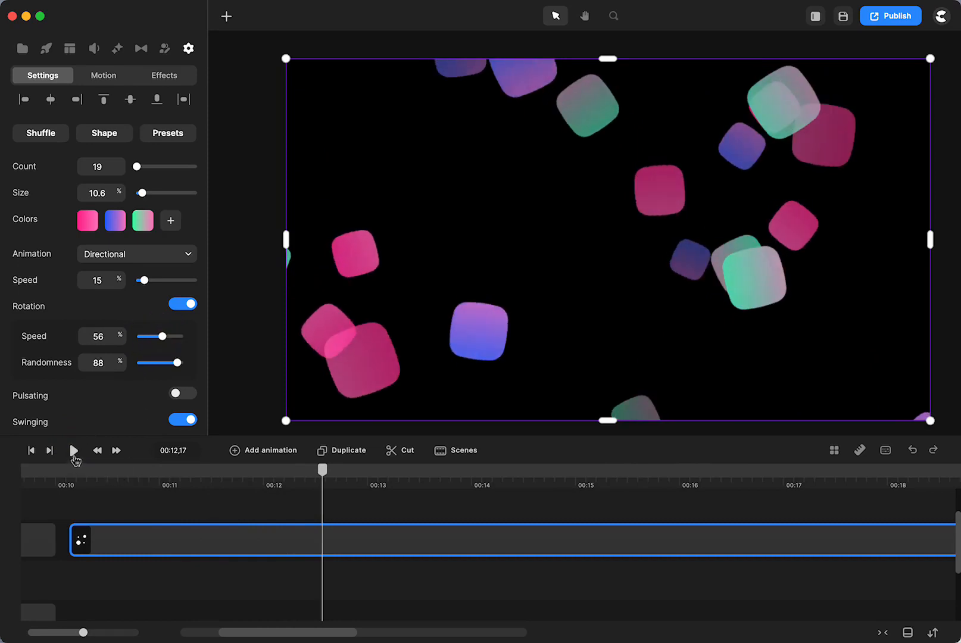
click(73, 451)
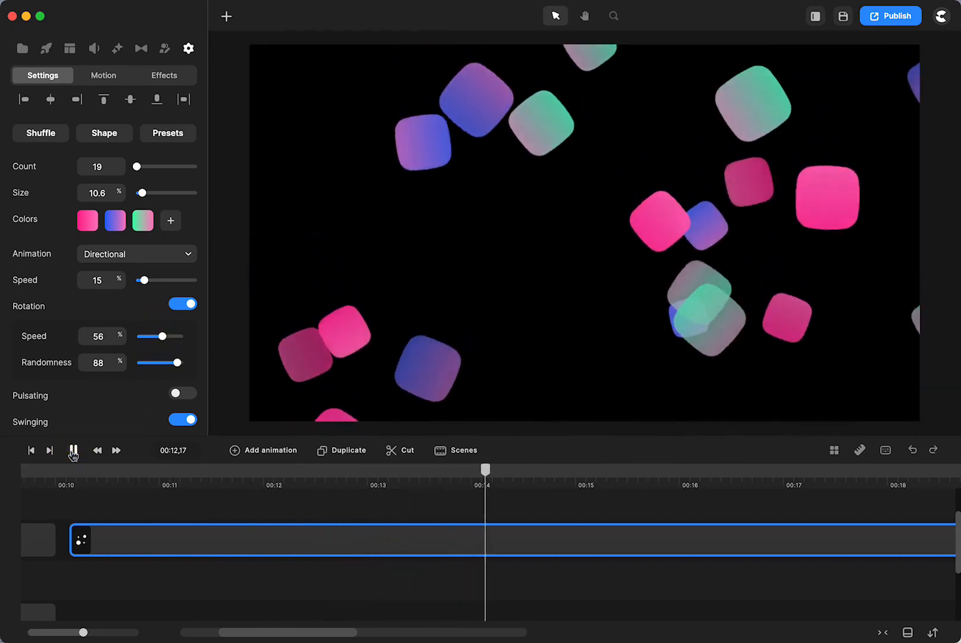
click(72, 450)
Set the particle clip's opacity to 50% in its properties and preview it from near the clip's start to past 12 seconds.
scroll(138, 274, down, 10)
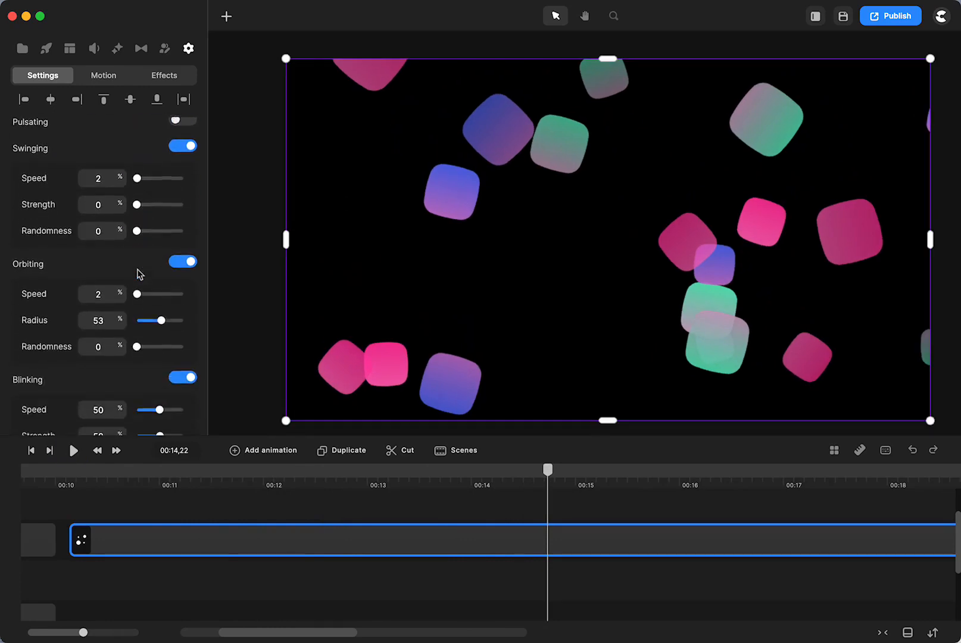
click(122, 244)
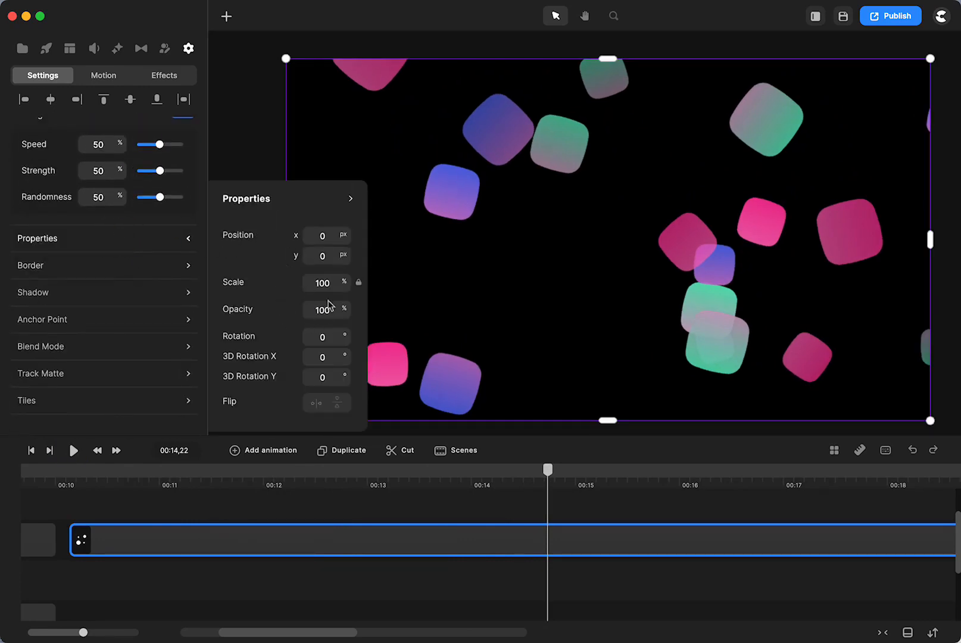
drag(342, 309, 310, 311)
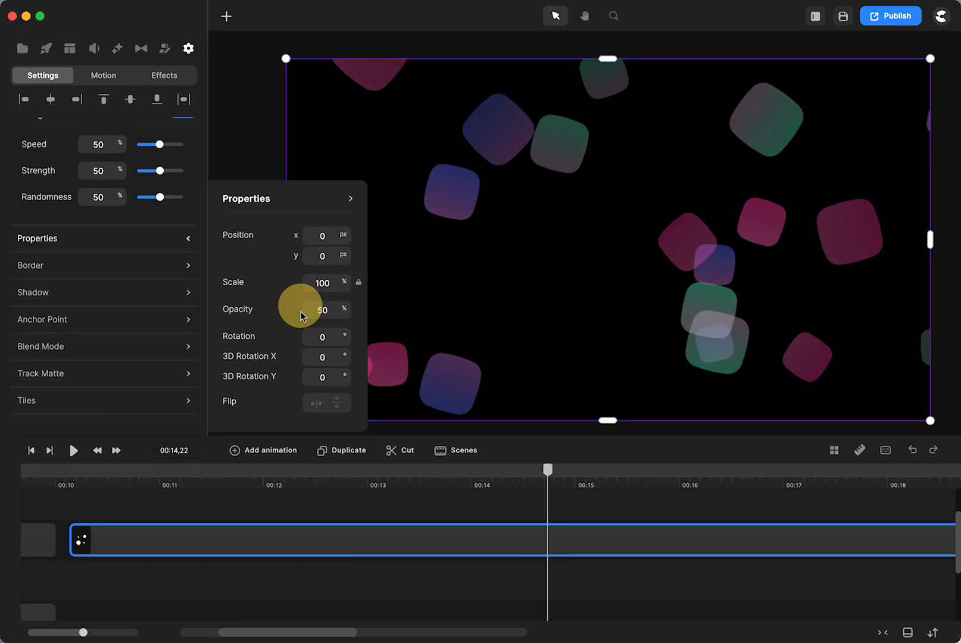
drag(301, 314, 301, 314)
click(90, 471)
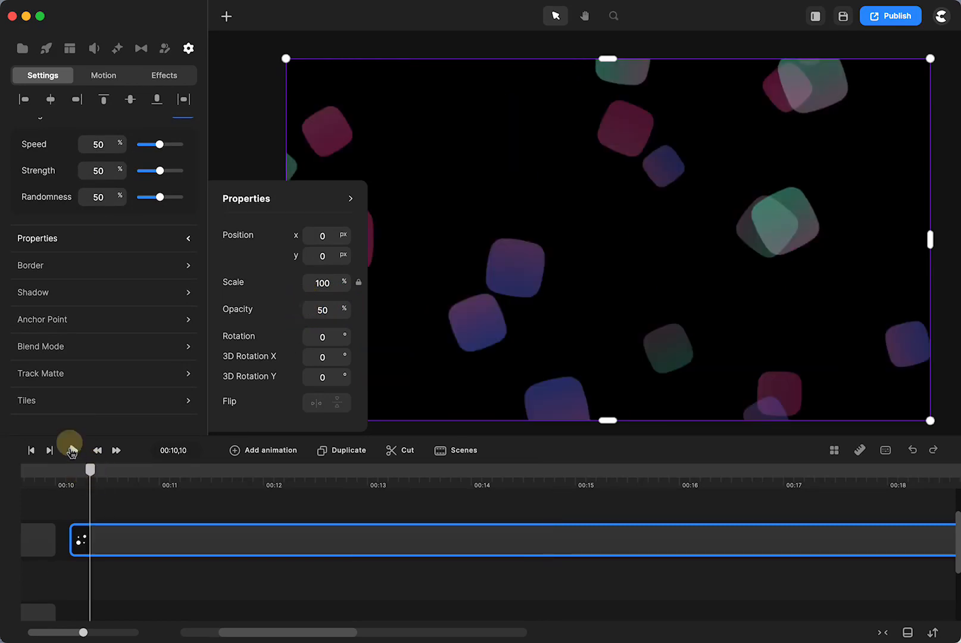
click(71, 451)
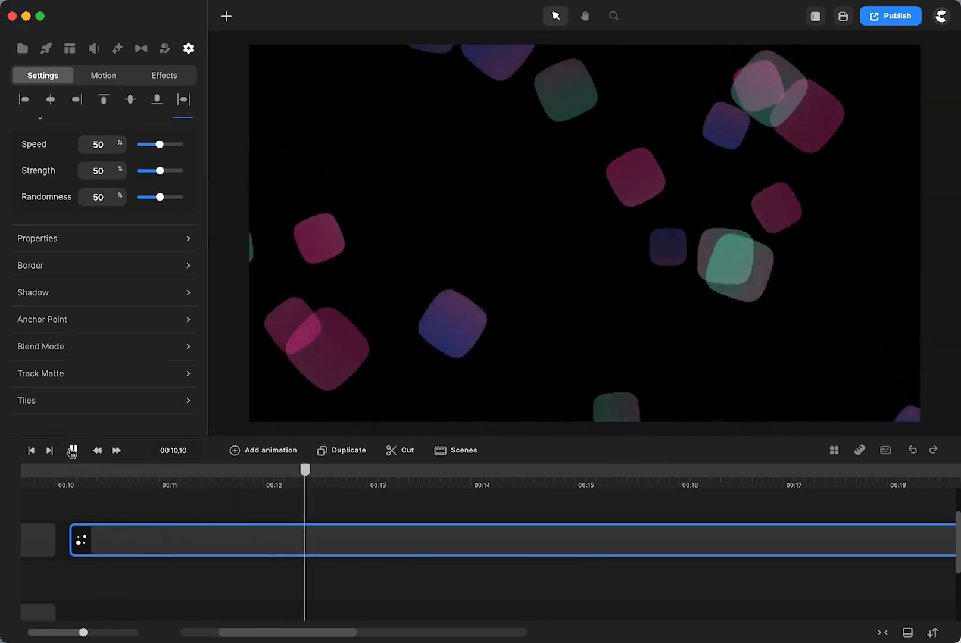
click(72, 450)
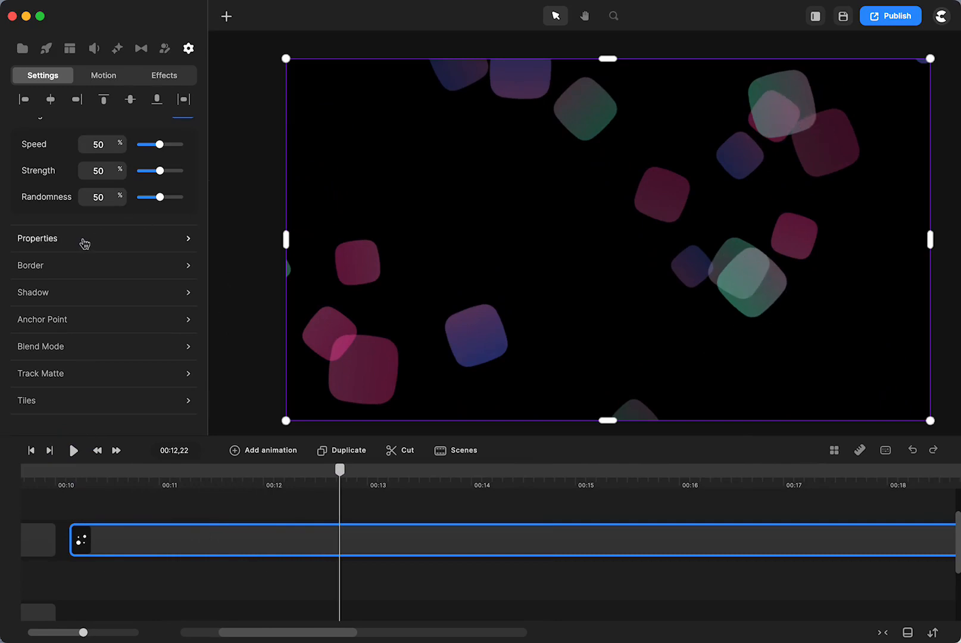
Try the yellow stars preset on the particle clip.
scroll(89, 269, up, 15)
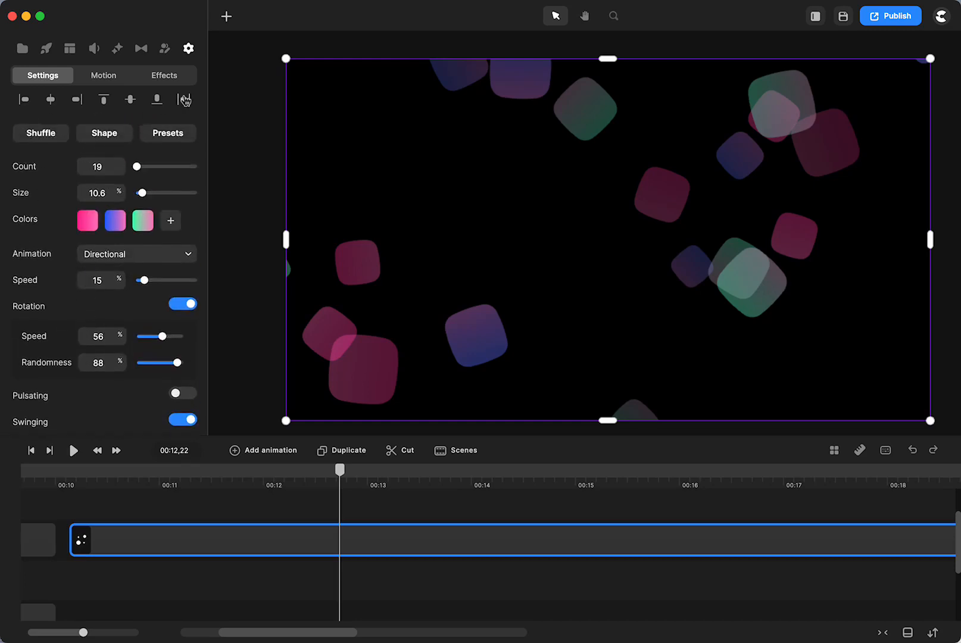
click(162, 129)
scroll(280, 297, down, 5)
scroll(275, 310, down, 5)
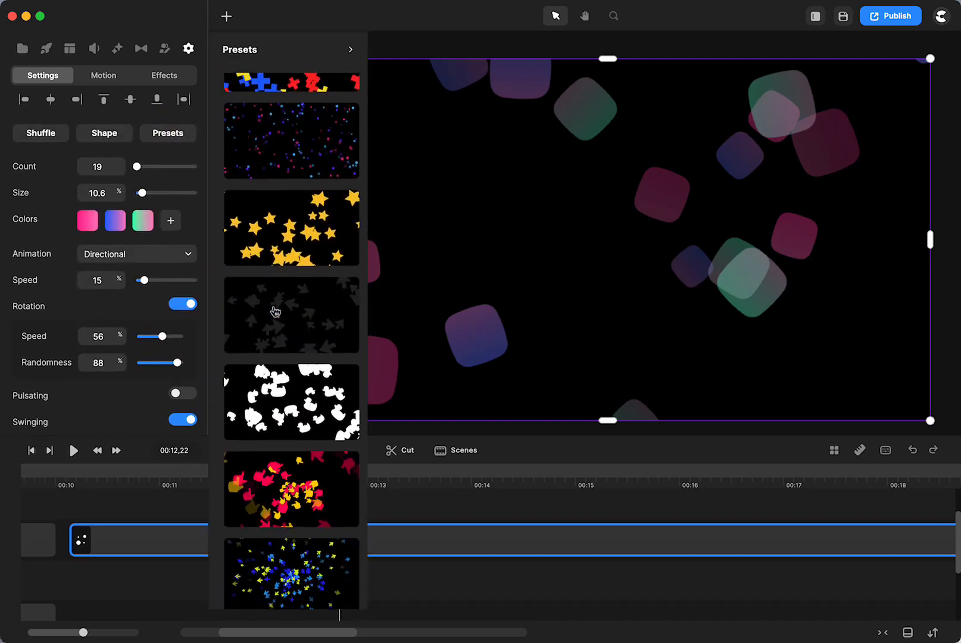
click(282, 199)
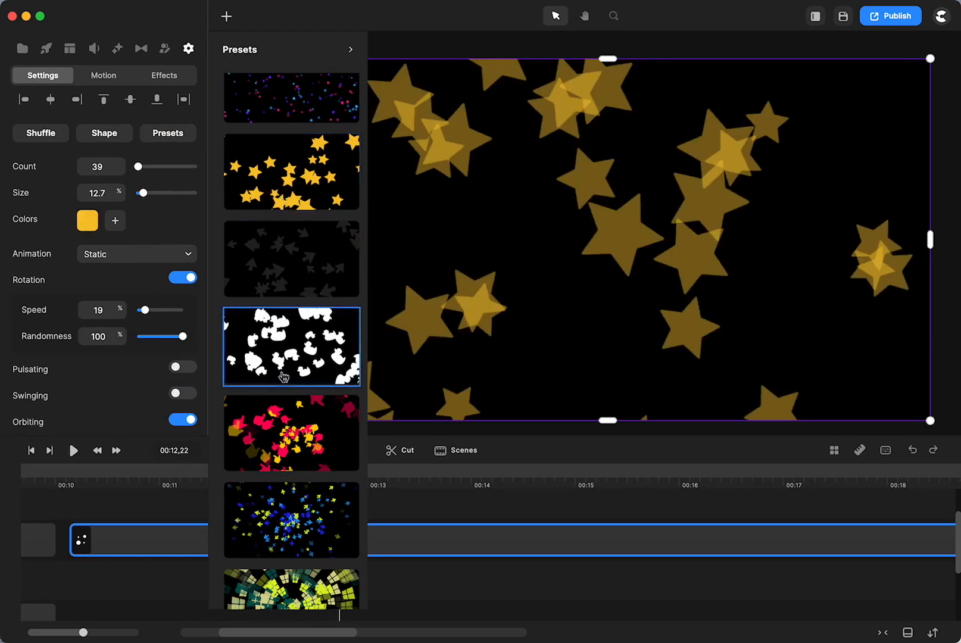
Apply the Directional preset with yellow and purple circles, return the playhead near the clip's start, and reselect the clip.
scroll(292, 345, down, 8)
scroll(296, 335, down, 14)
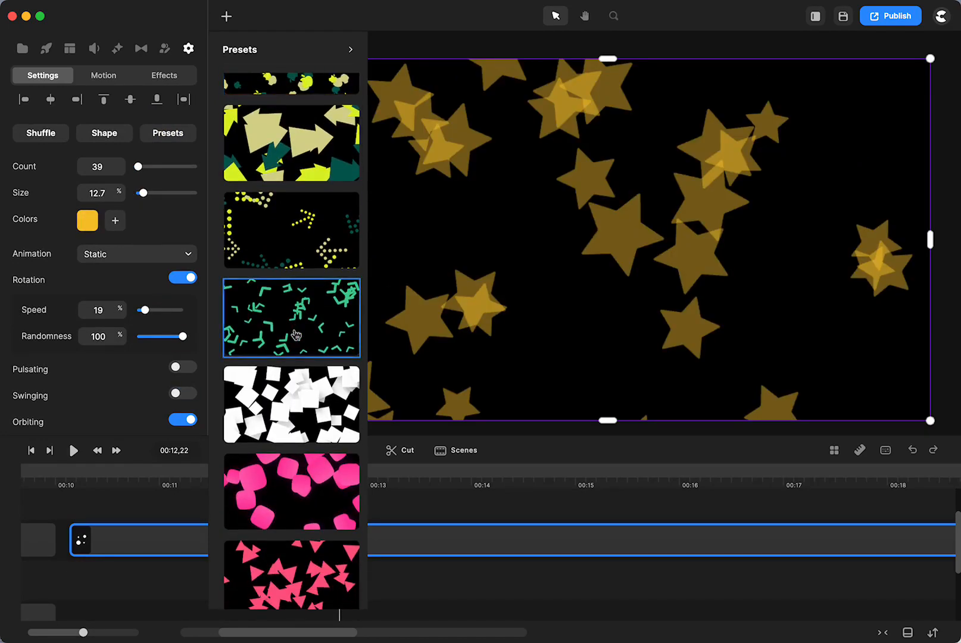
scroll(298, 297, up, 2)
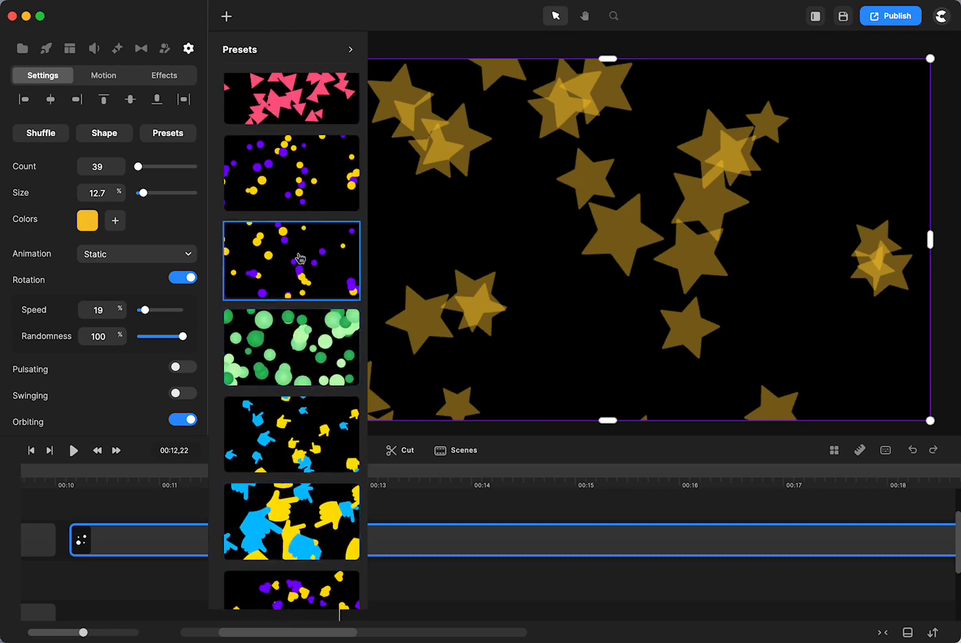
click(298, 257)
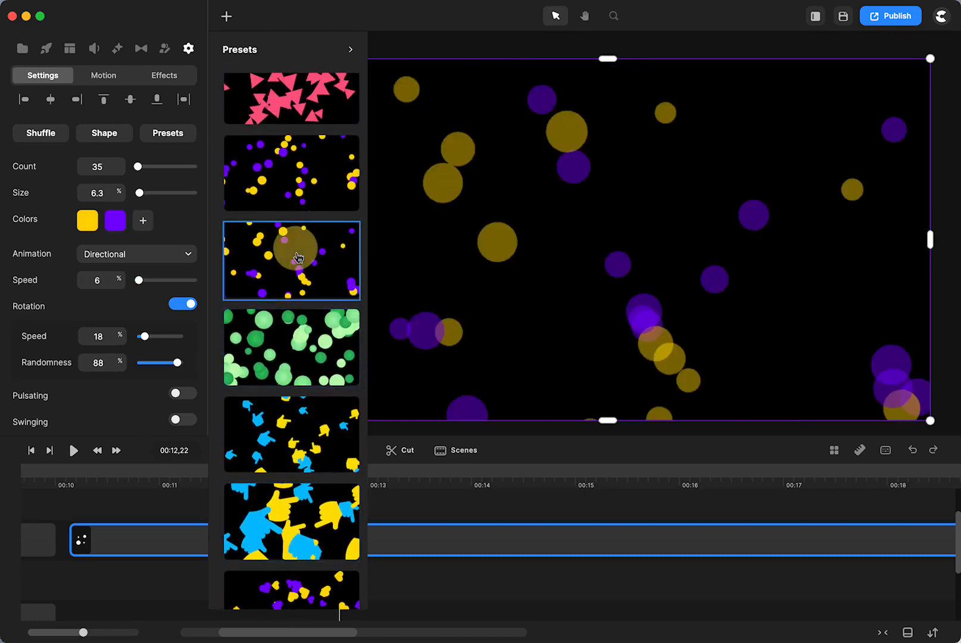
click(88, 473)
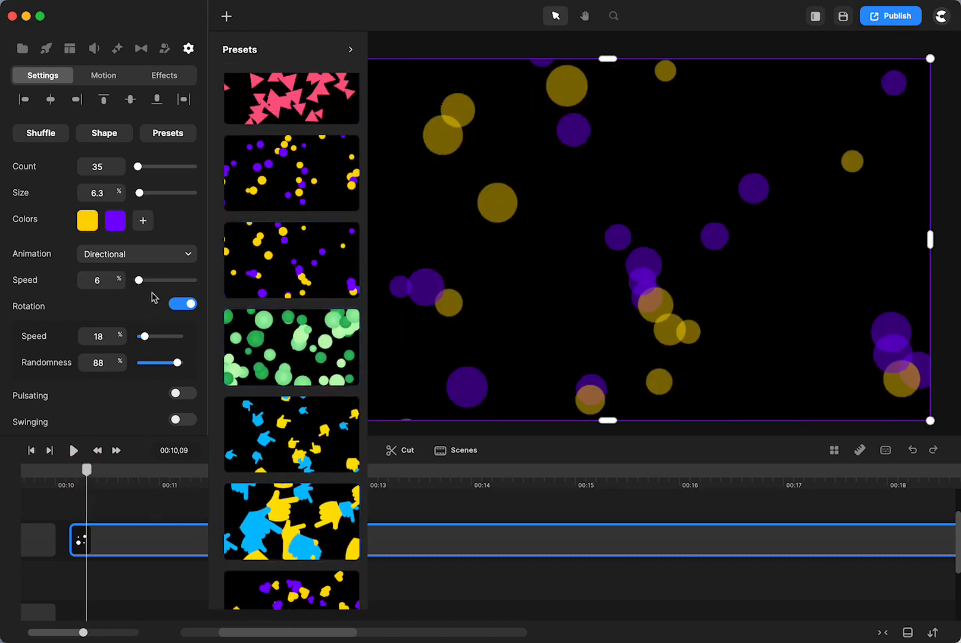
click(149, 514)
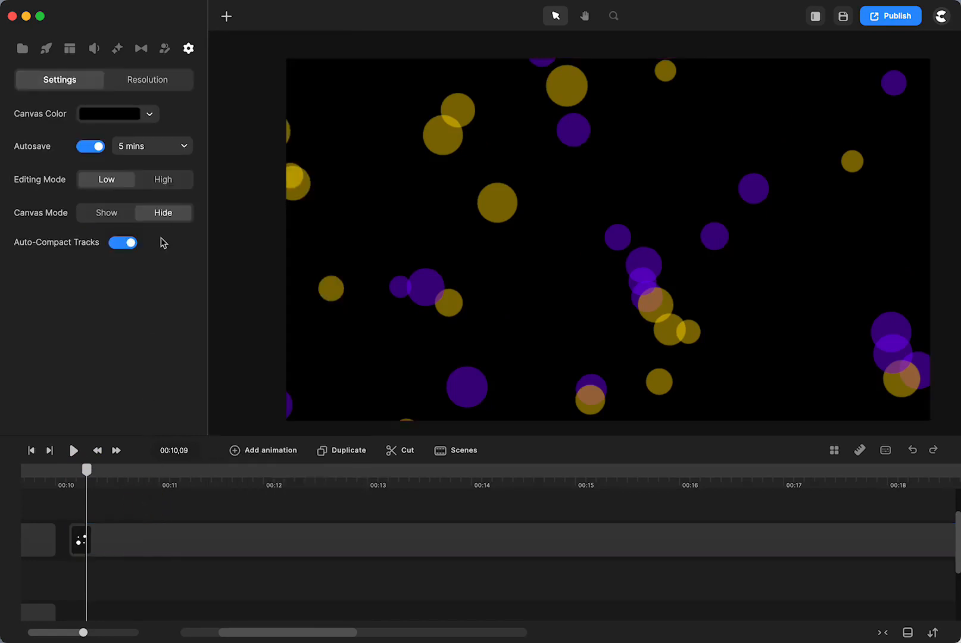
click(128, 534)
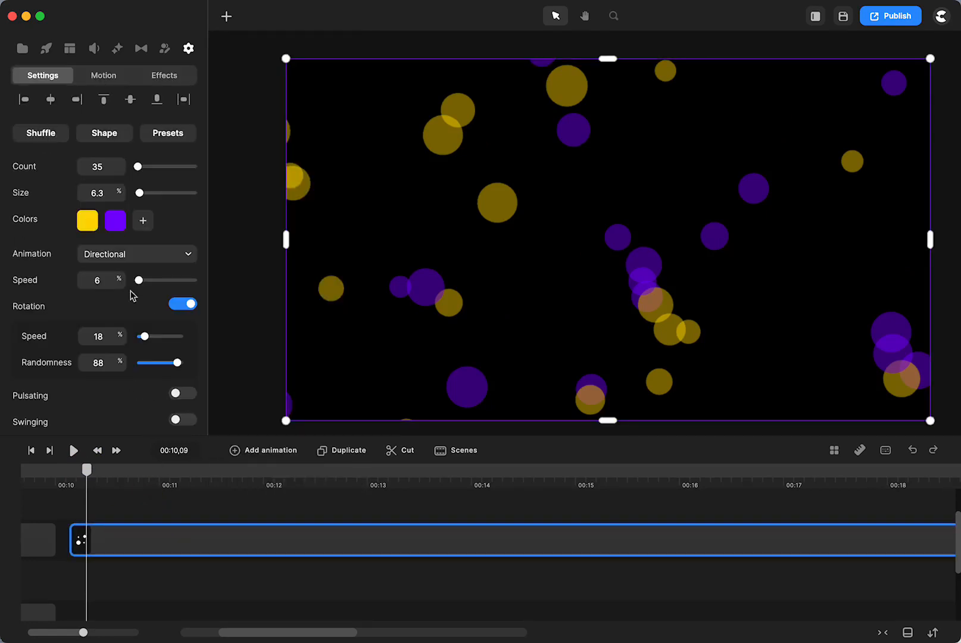
Change the circles' animation to Spiral and preview the motion to past 13 seconds.
click(152, 254)
click(102, 326)
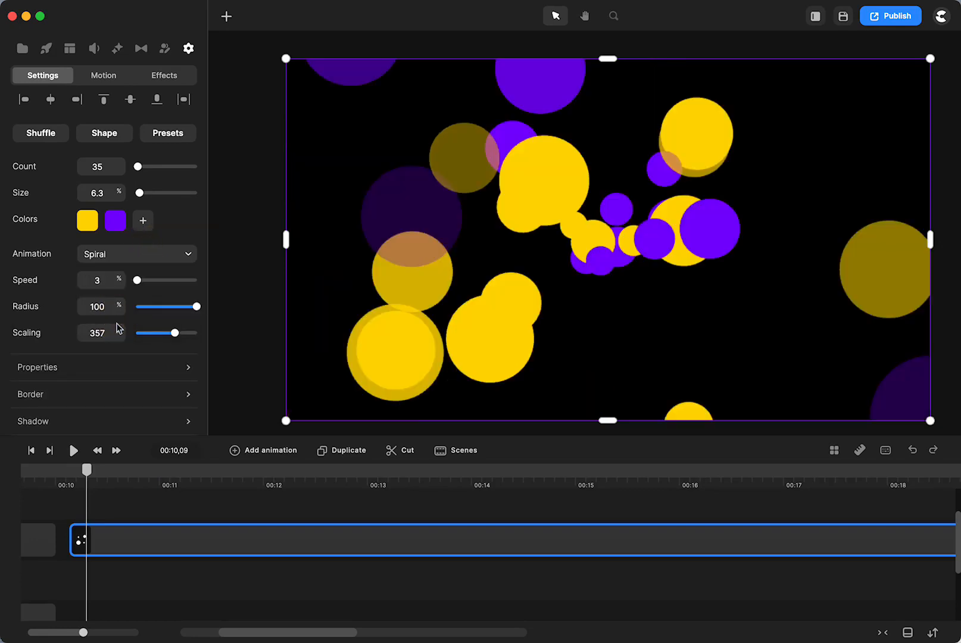
click(74, 450)
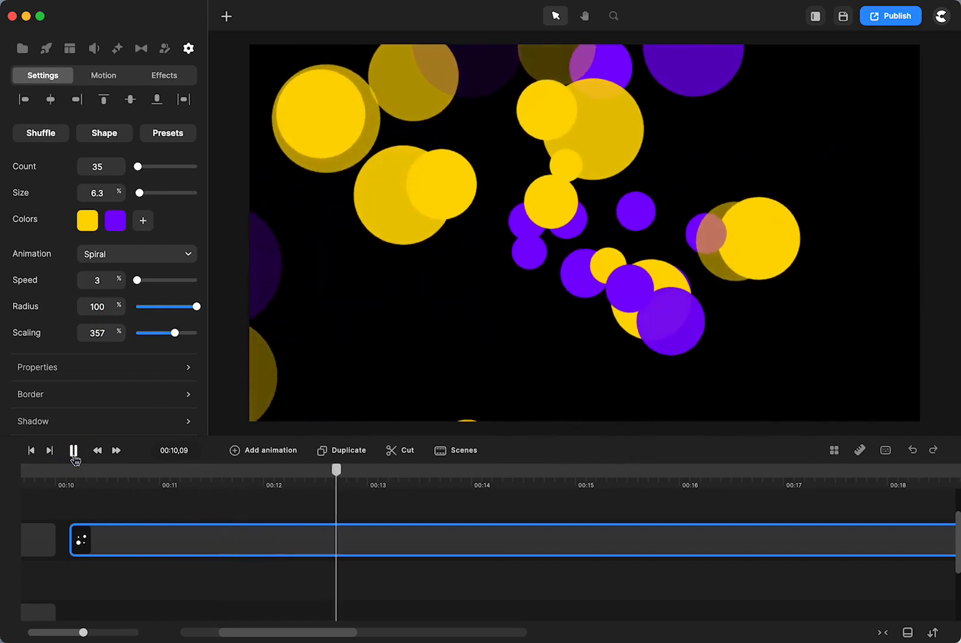
click(73, 450)
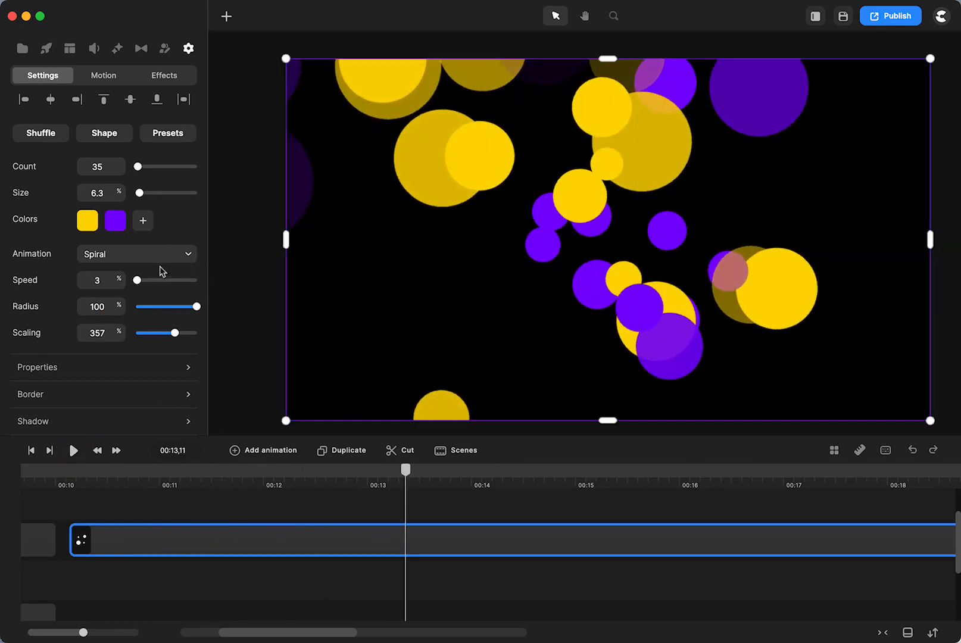
Set the Spiral animation's speed to 11%, preview it from the clip's start, and return the playhead near the start.
drag(137, 280, 142, 280)
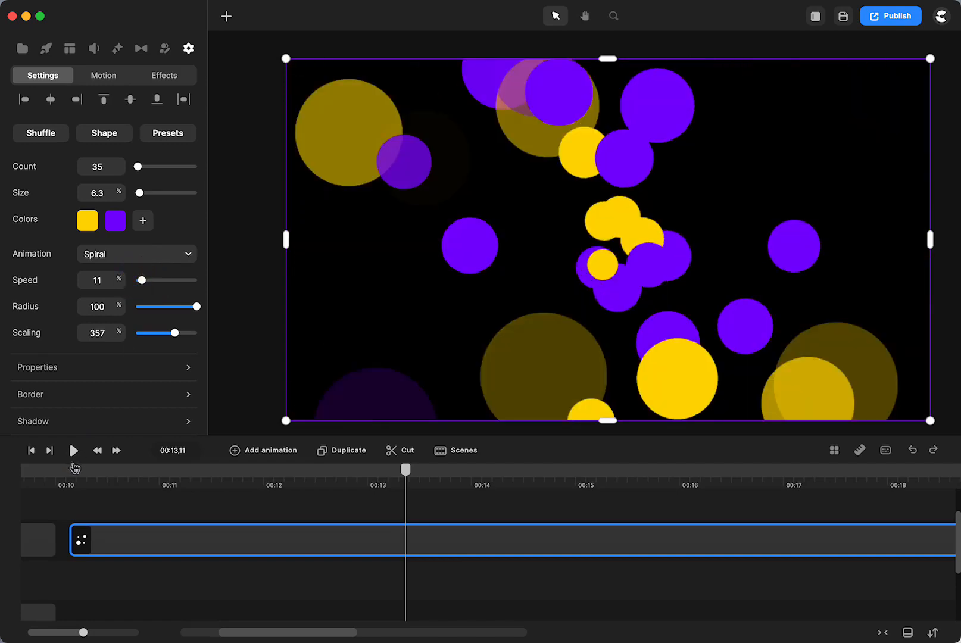
click(72, 473)
click(73, 451)
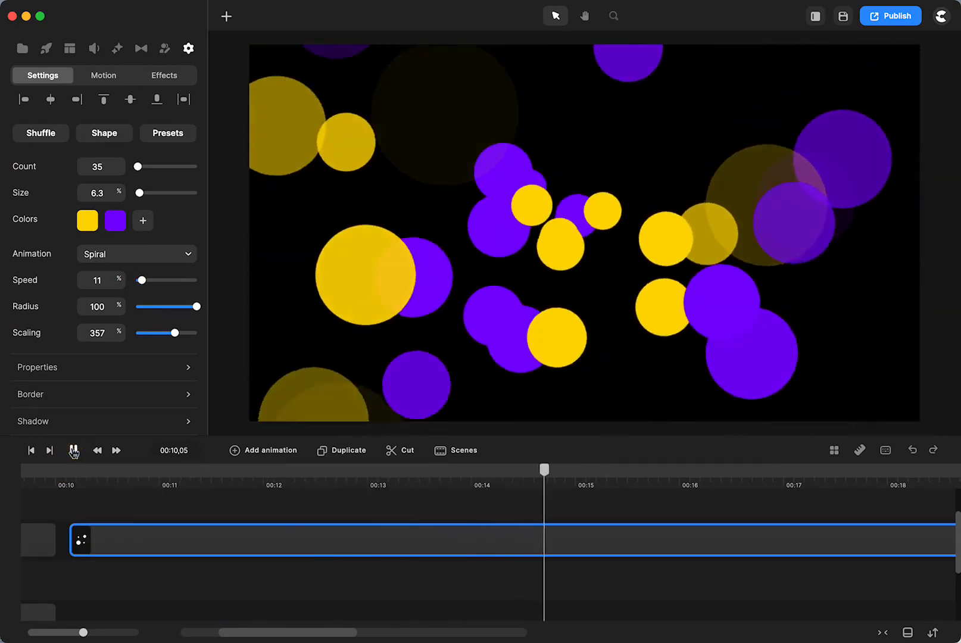
click(73, 451)
click(80, 470)
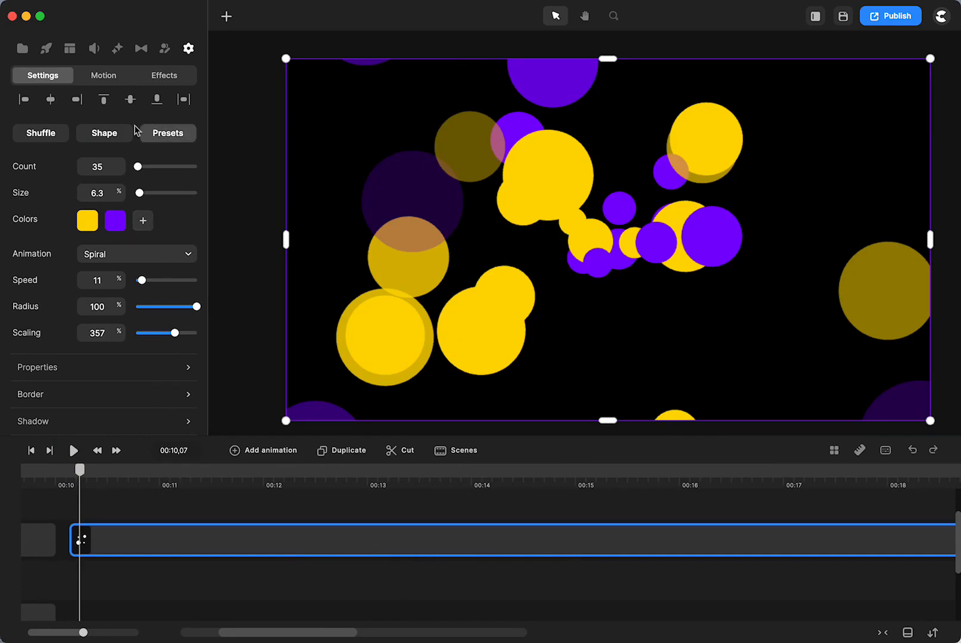
Try the funnel shape from the shape library on the clip's particles.
click(107, 134)
scroll(248, 223, down, 10)
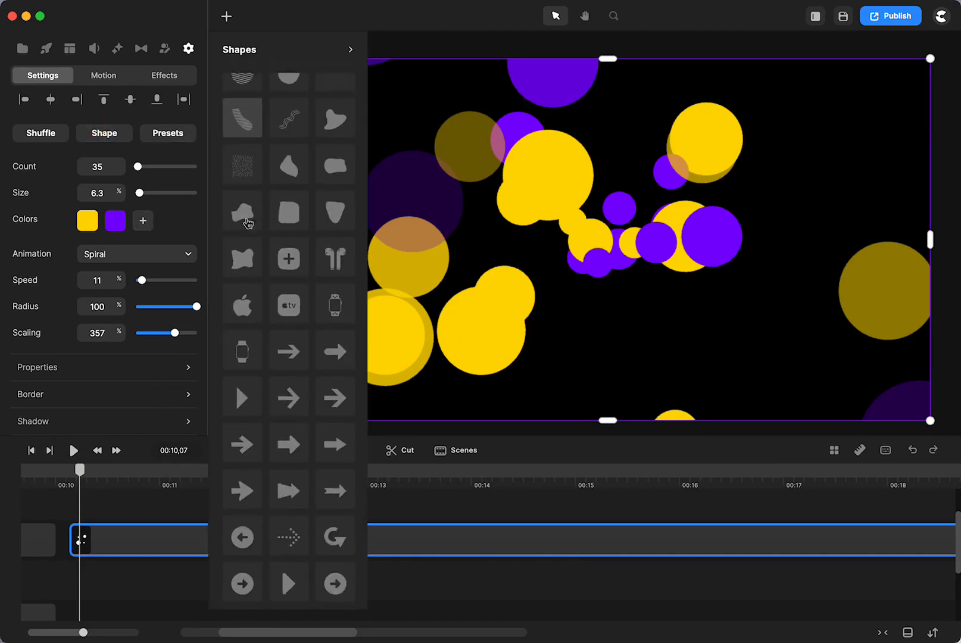
scroll(247, 223, down, 10)
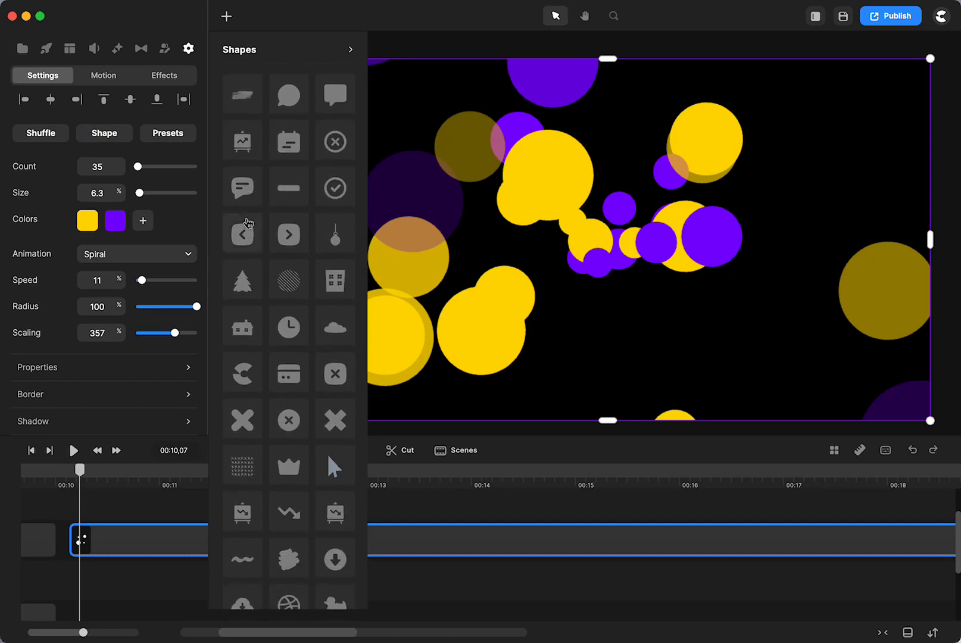
scroll(247, 224, down, 15)
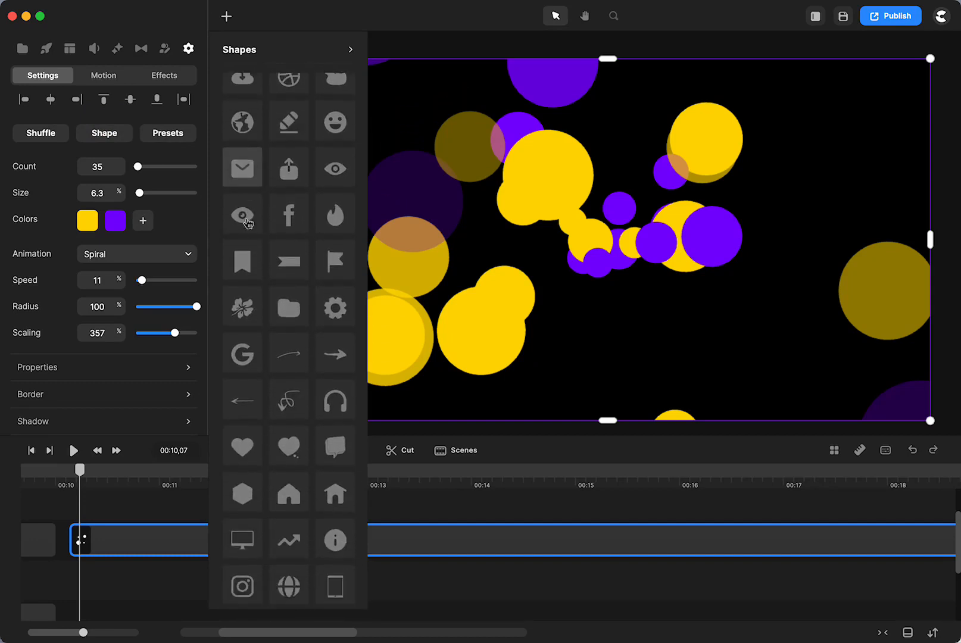
scroll(247, 224, down, 10)
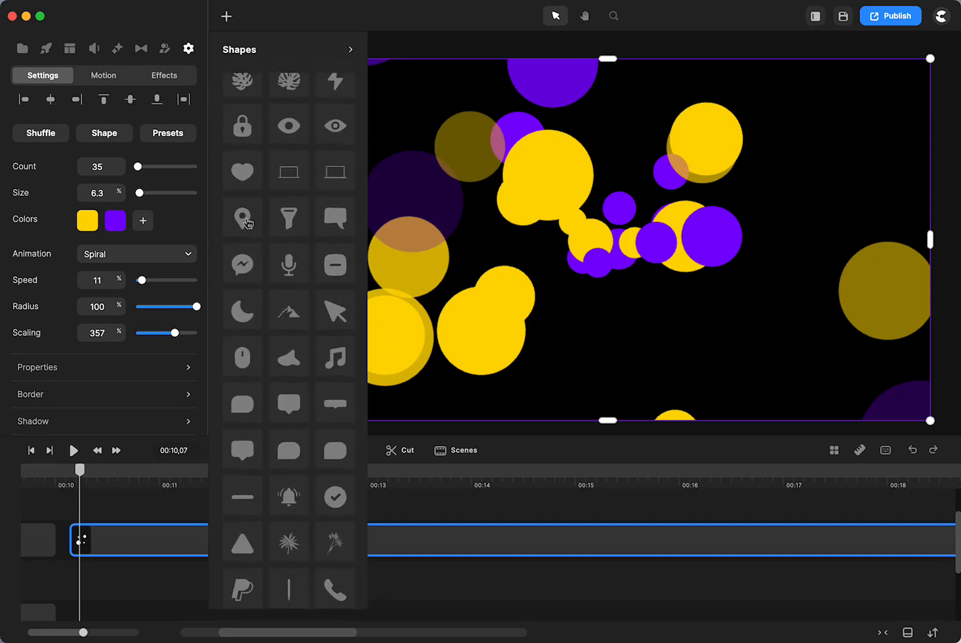
click(276, 188)
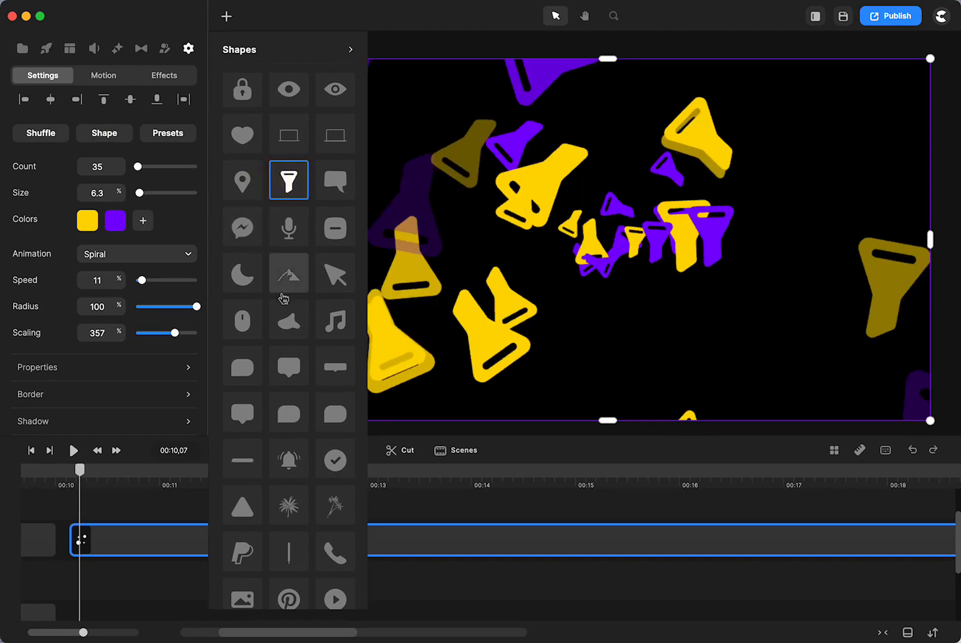
Try the spiral line shape from further down the shape library on the particles.
scroll(284, 296, down, 5)
scroll(283, 298, down, 4)
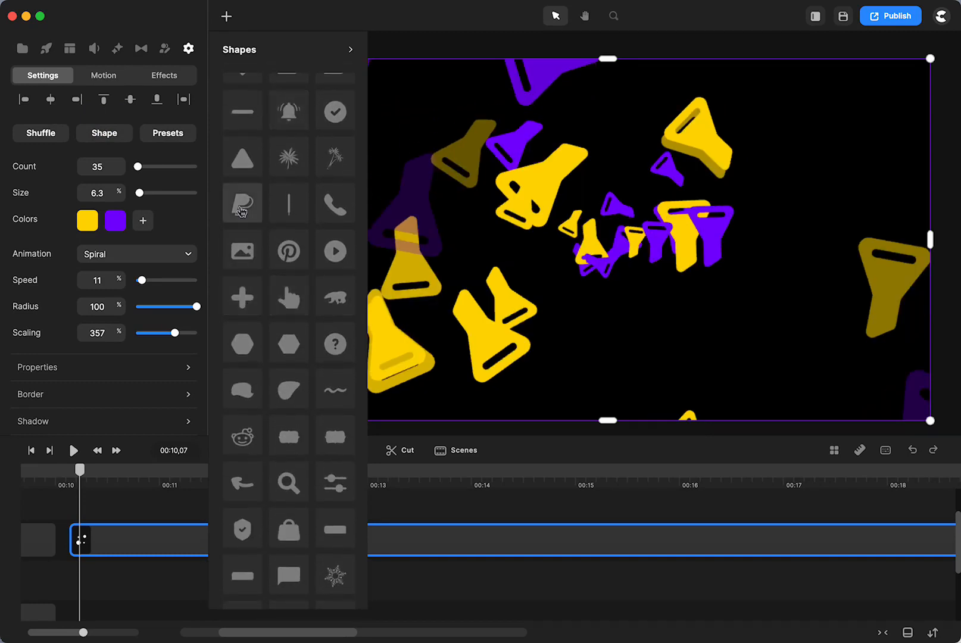
scroll(283, 338, down, 5)
scroll(283, 339, down, 7)
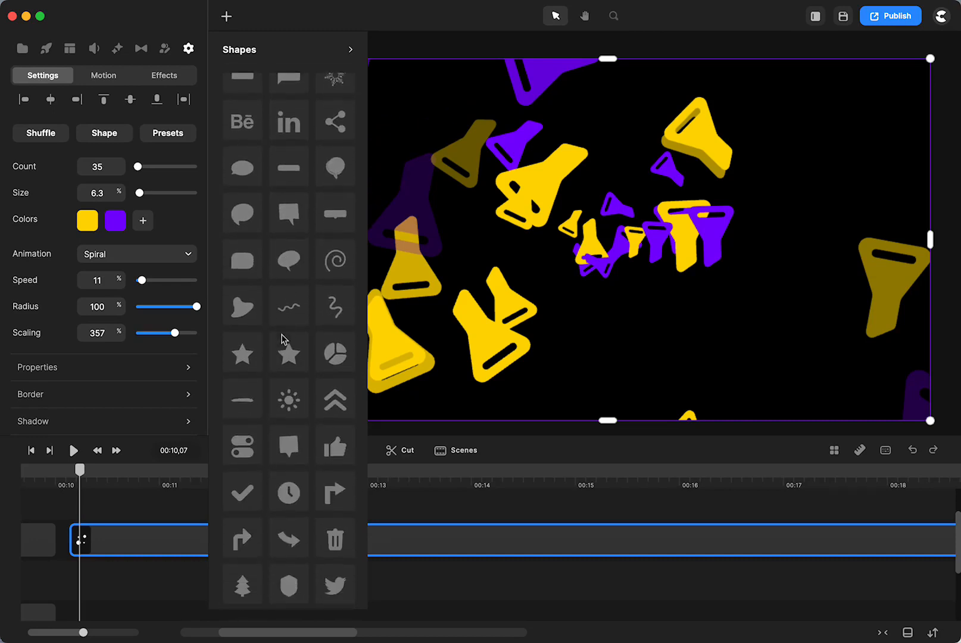
click(352, 240)
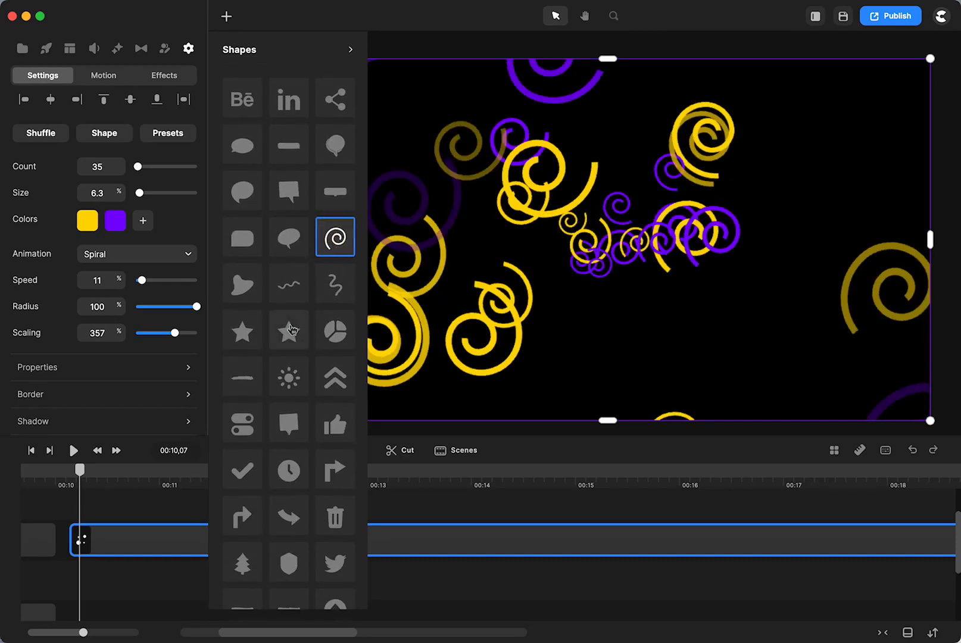
Try the stacked YouTube logo and the WhatsApp logo as particle shapes, closing the shape library with the WhatsApp logo applied.
scroll(290, 331, down, 3)
scroll(291, 331, down, 3)
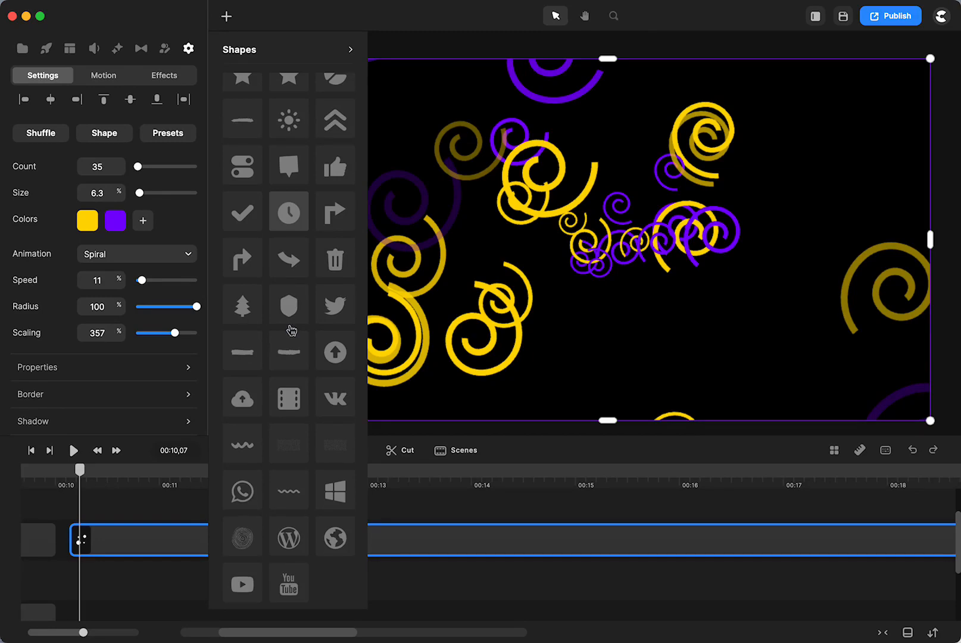
click(289, 588)
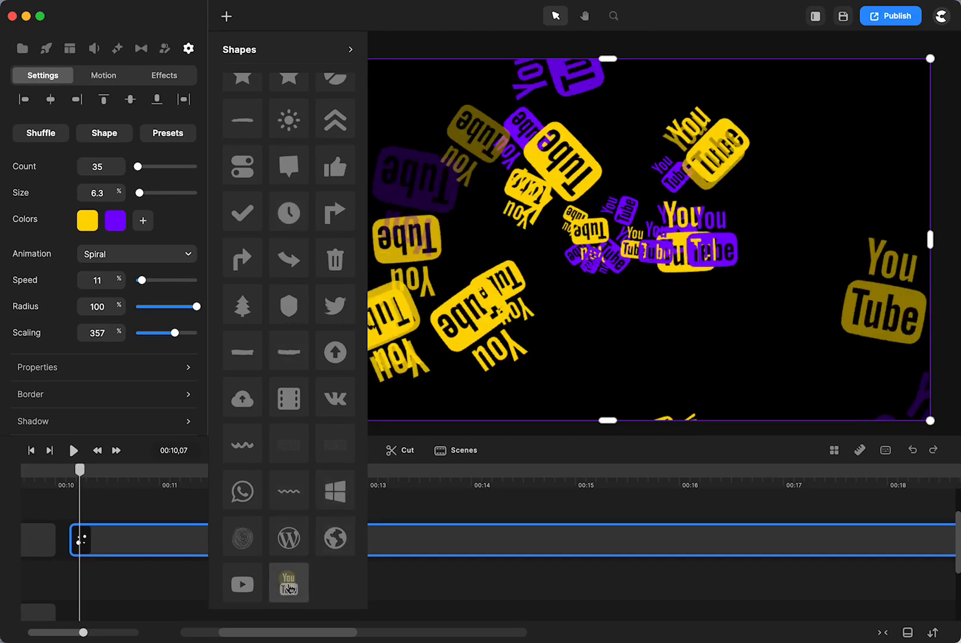
click(241, 500)
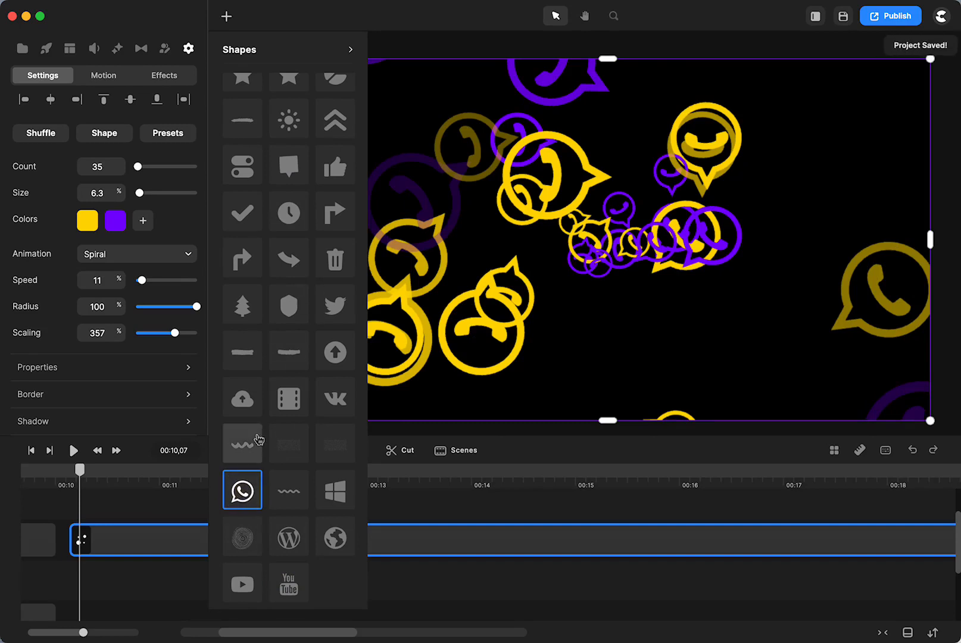
click(426, 517)
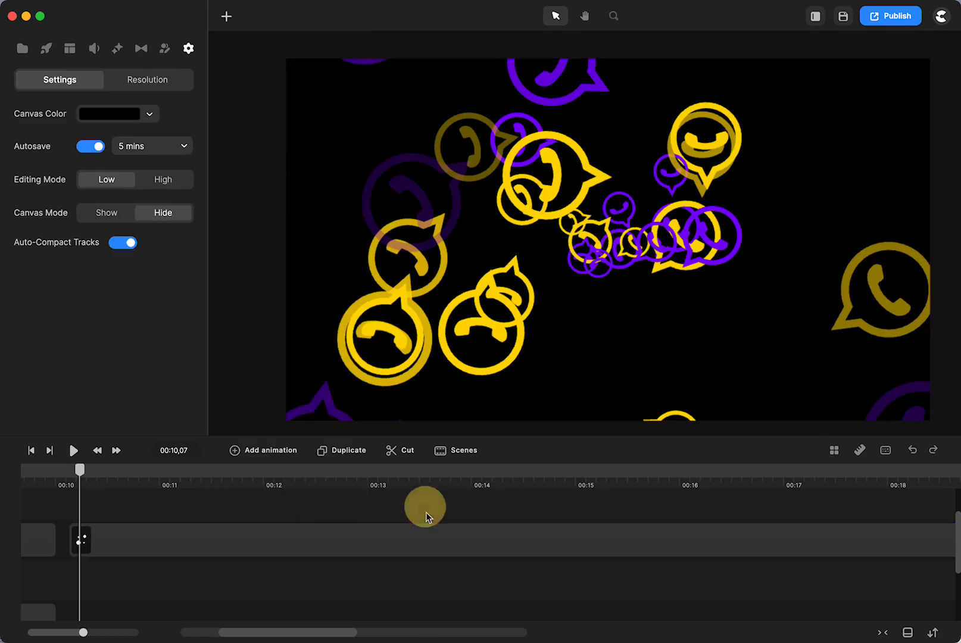
Apply the preset with green, yellow and beige four-pane window shapes to the particle clip and preview its motion to about 17 seconds.
click(178, 551)
click(169, 134)
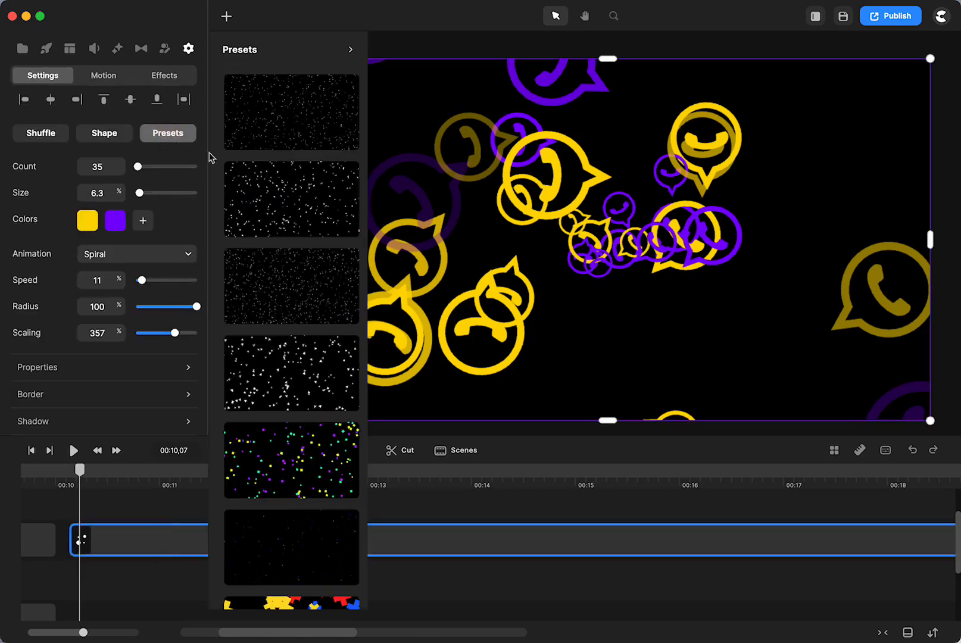
scroll(300, 250, down, 10)
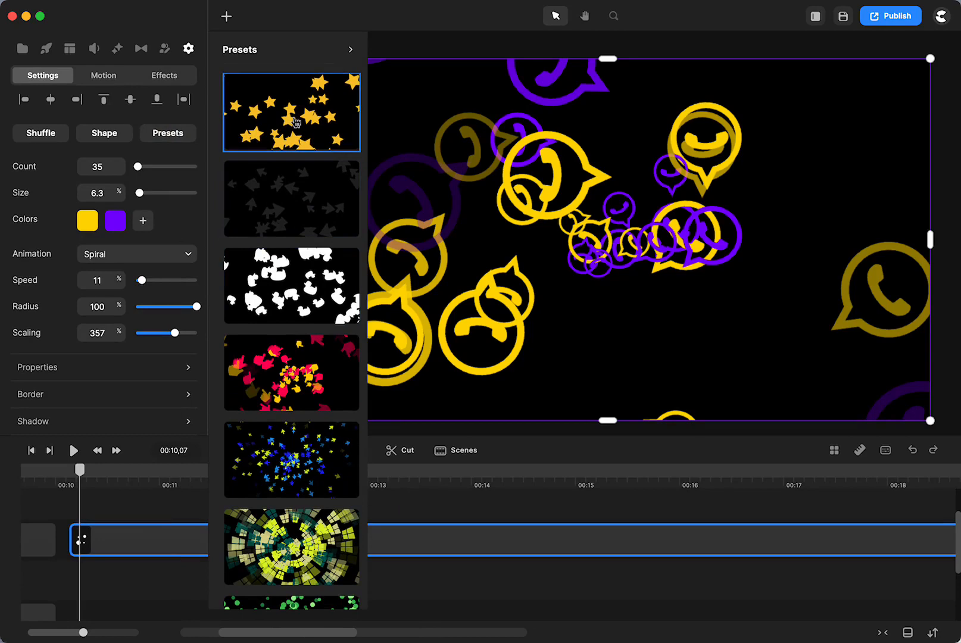
scroll(296, 122, down, 3)
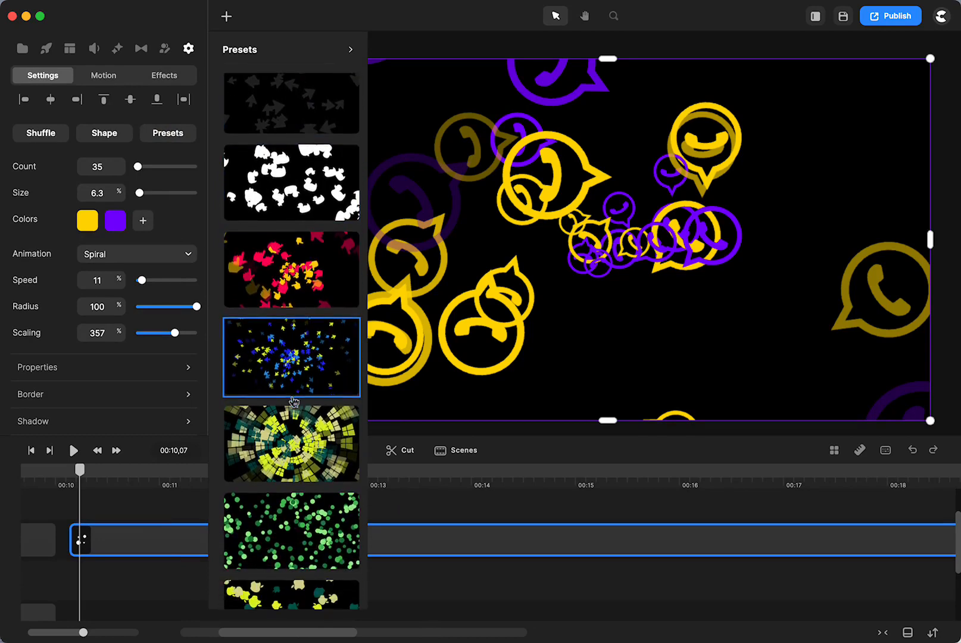
click(305, 447)
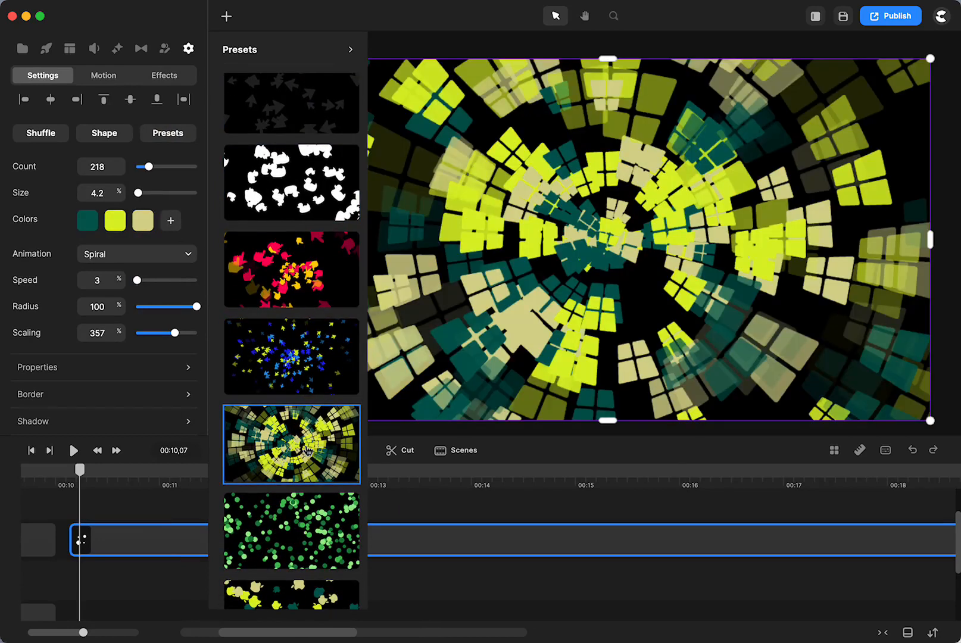
click(73, 451)
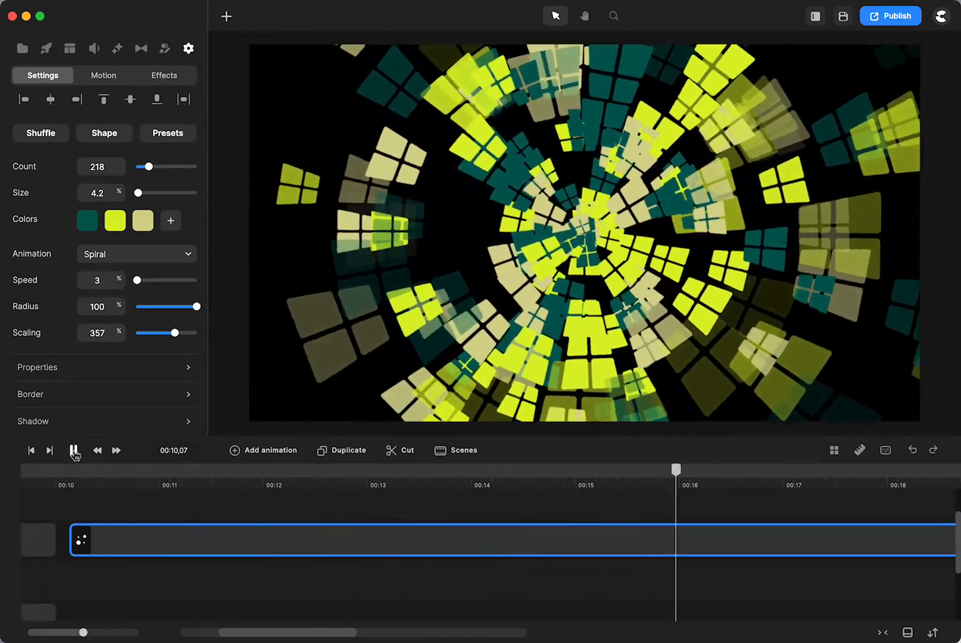
click(74, 451)
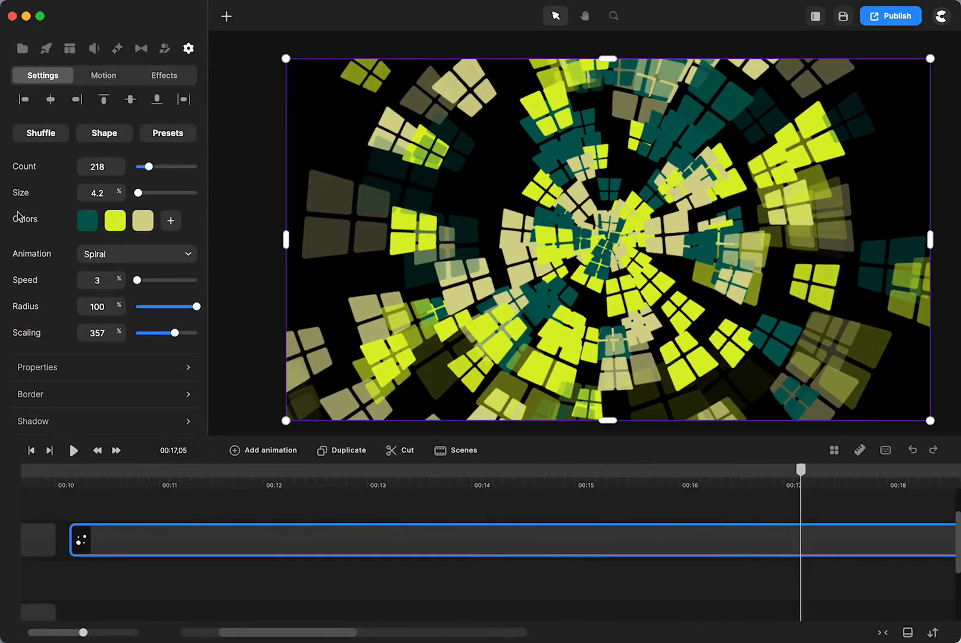